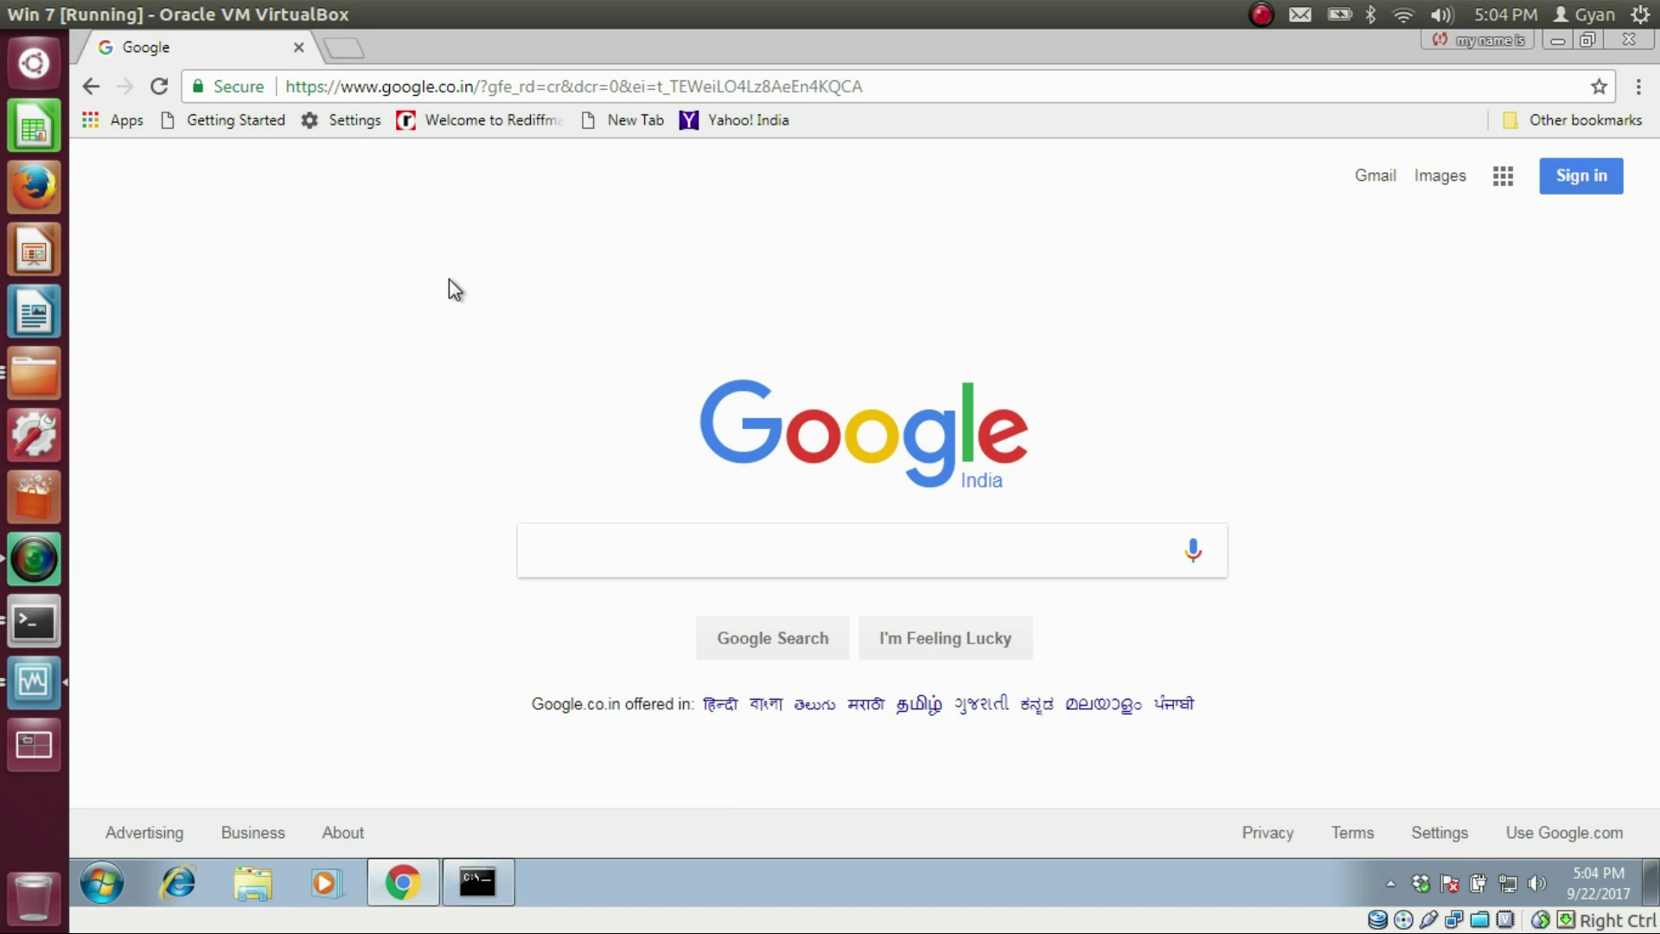
Search Google for 'download java 9 oracle' and bring up the menu for Oracle's JDK 9 downloads result
left_click(759, 545)
type("download ")
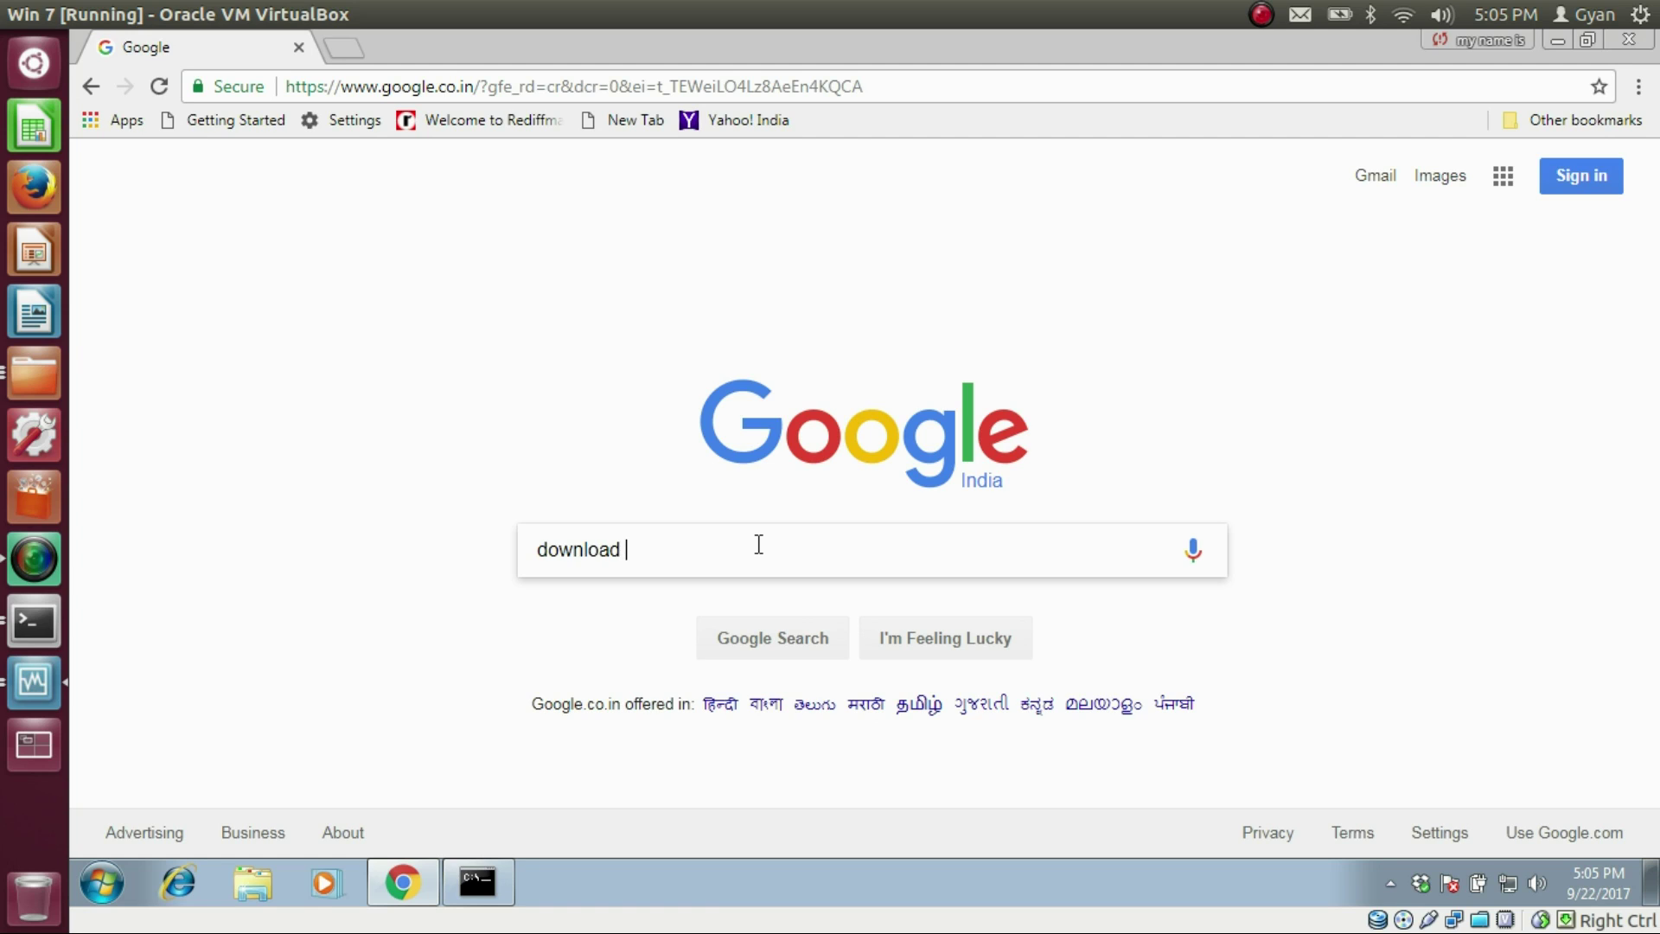
type("java 9 oracle")
key("Return")
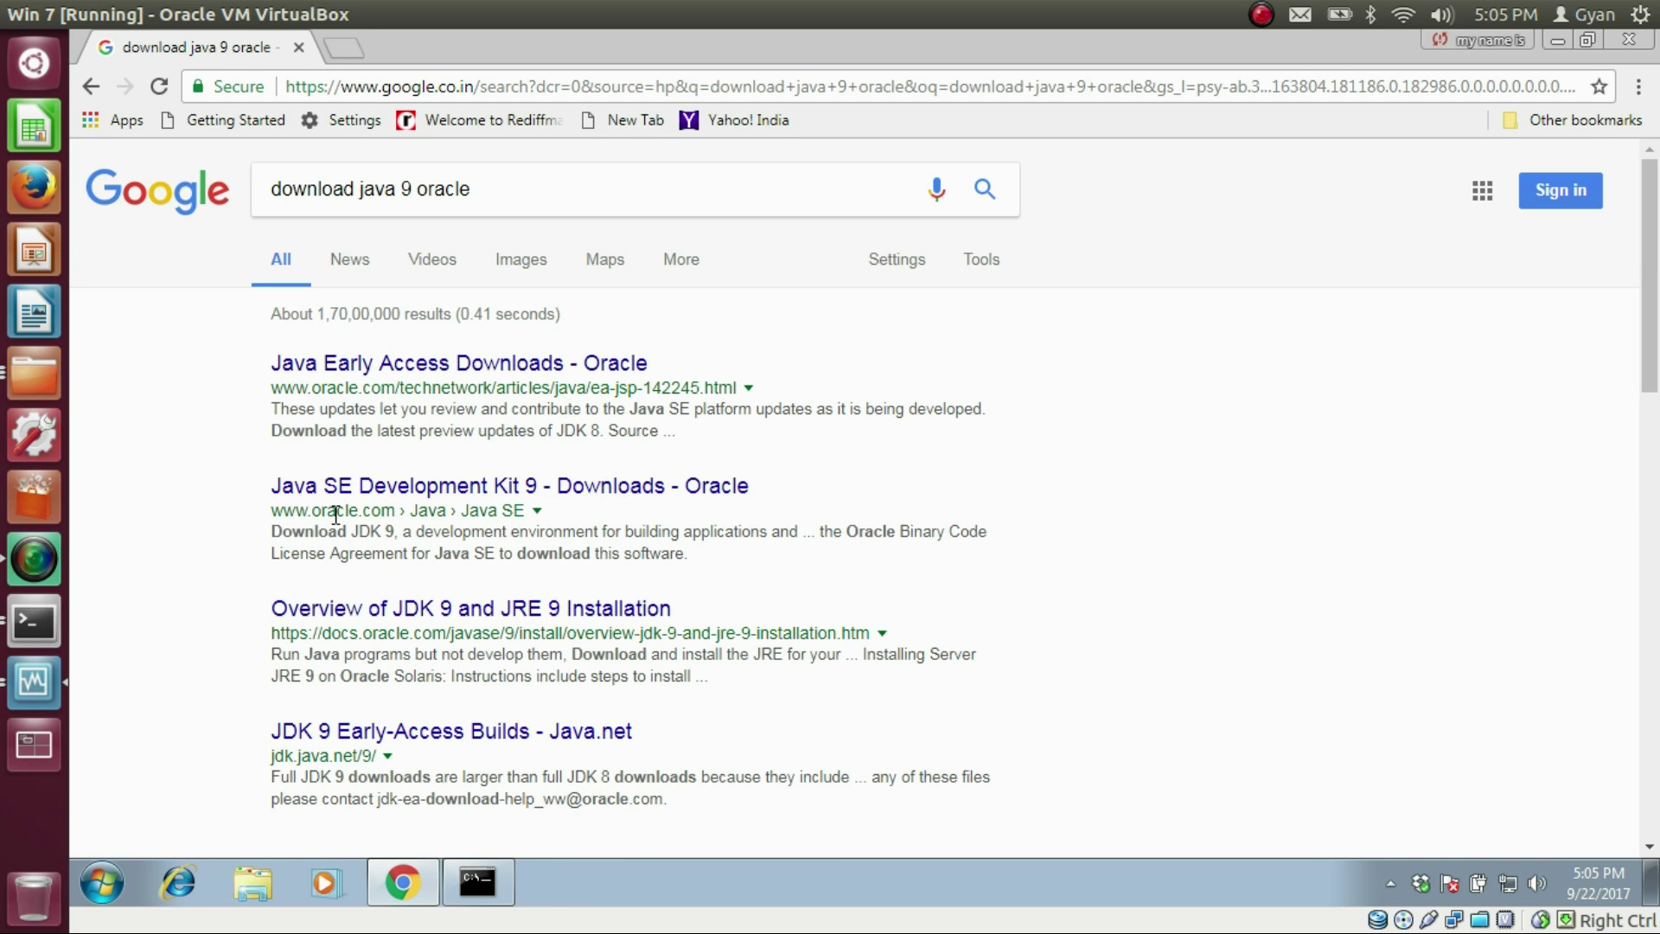
right_click(522, 490)
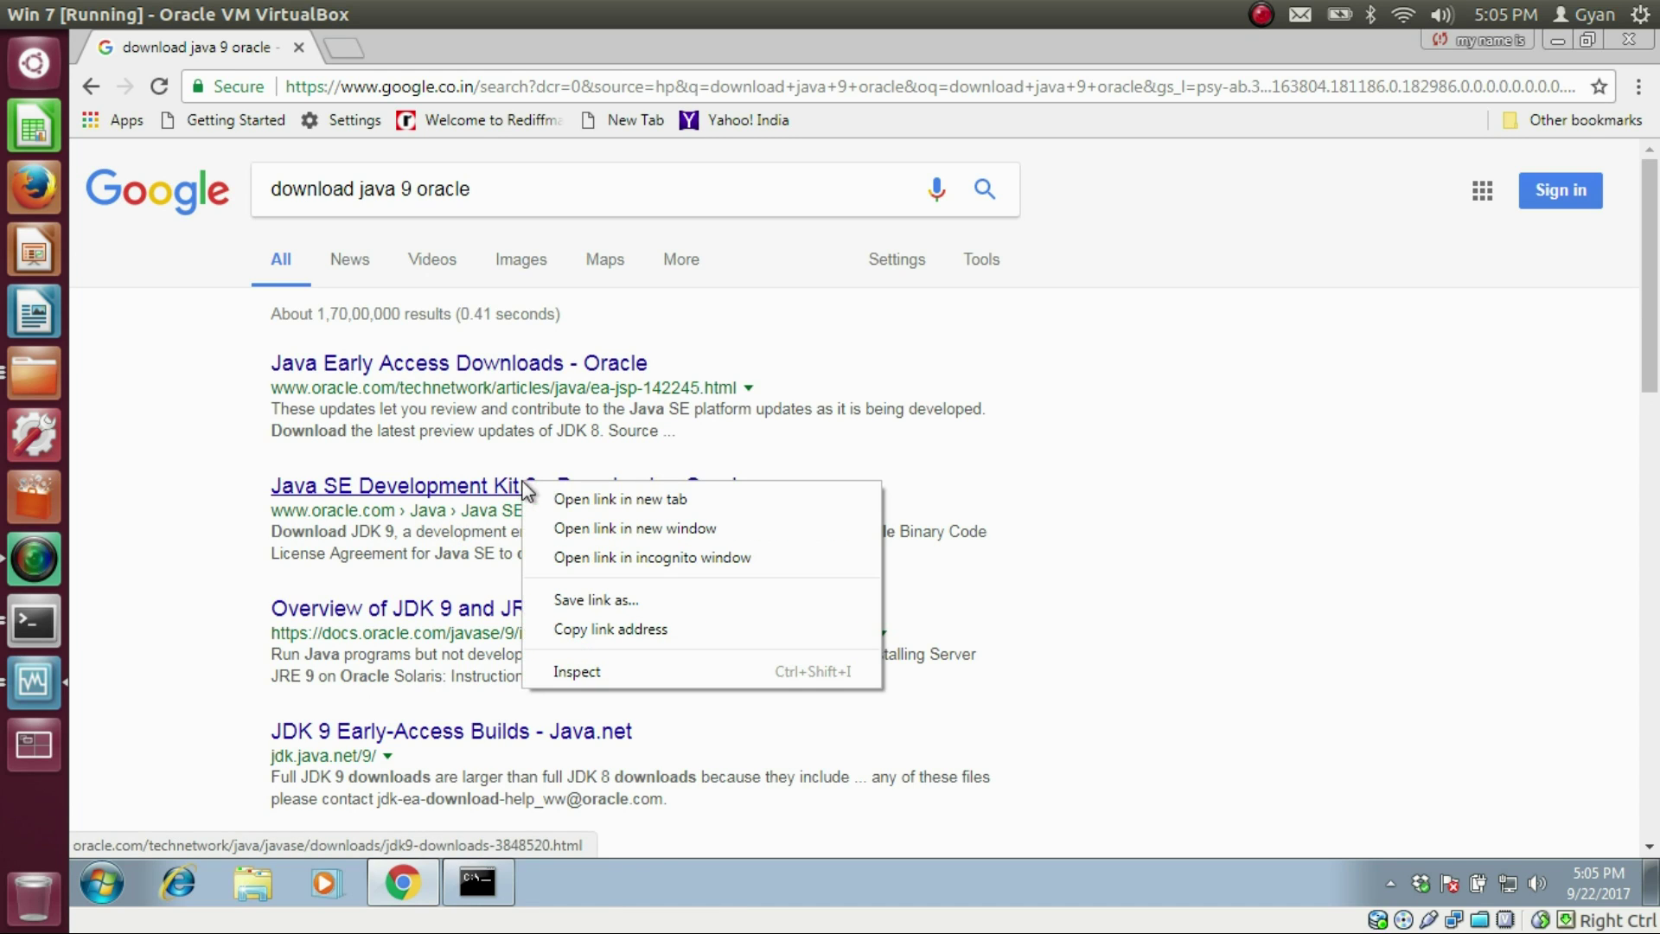
Open Oracle's Java SE Development Kit 9 downloads page in a new tab and scroll to the licence options
left_click(590, 505)
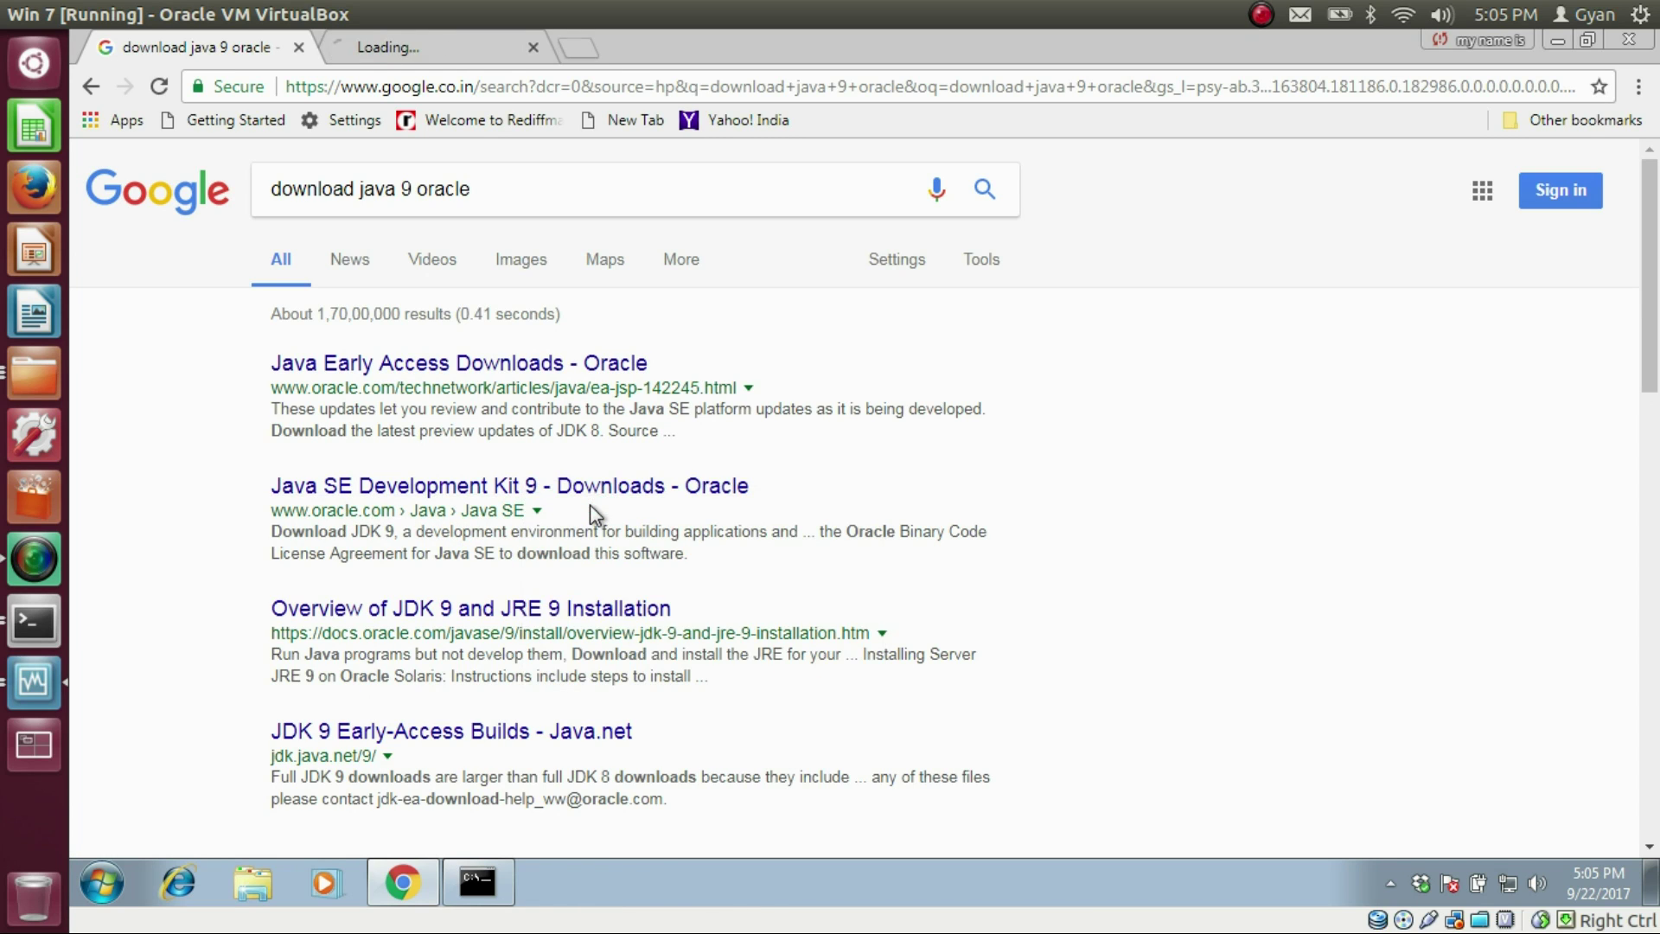
left_click(449, 50)
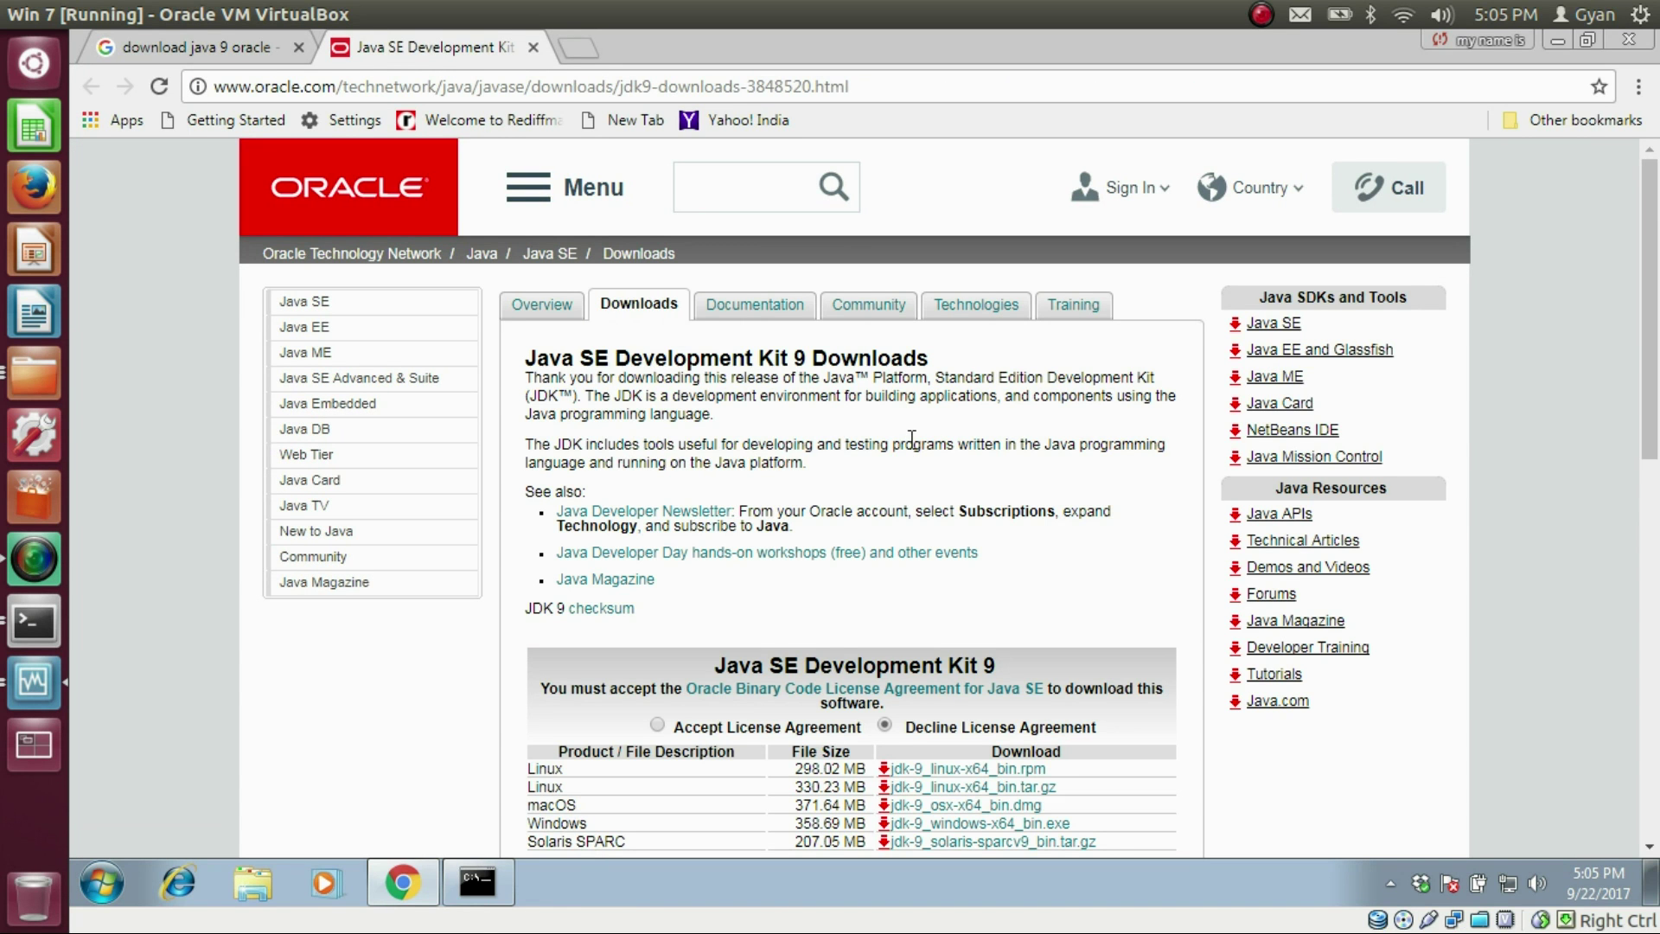
scroll(911, 439, "down", 3)
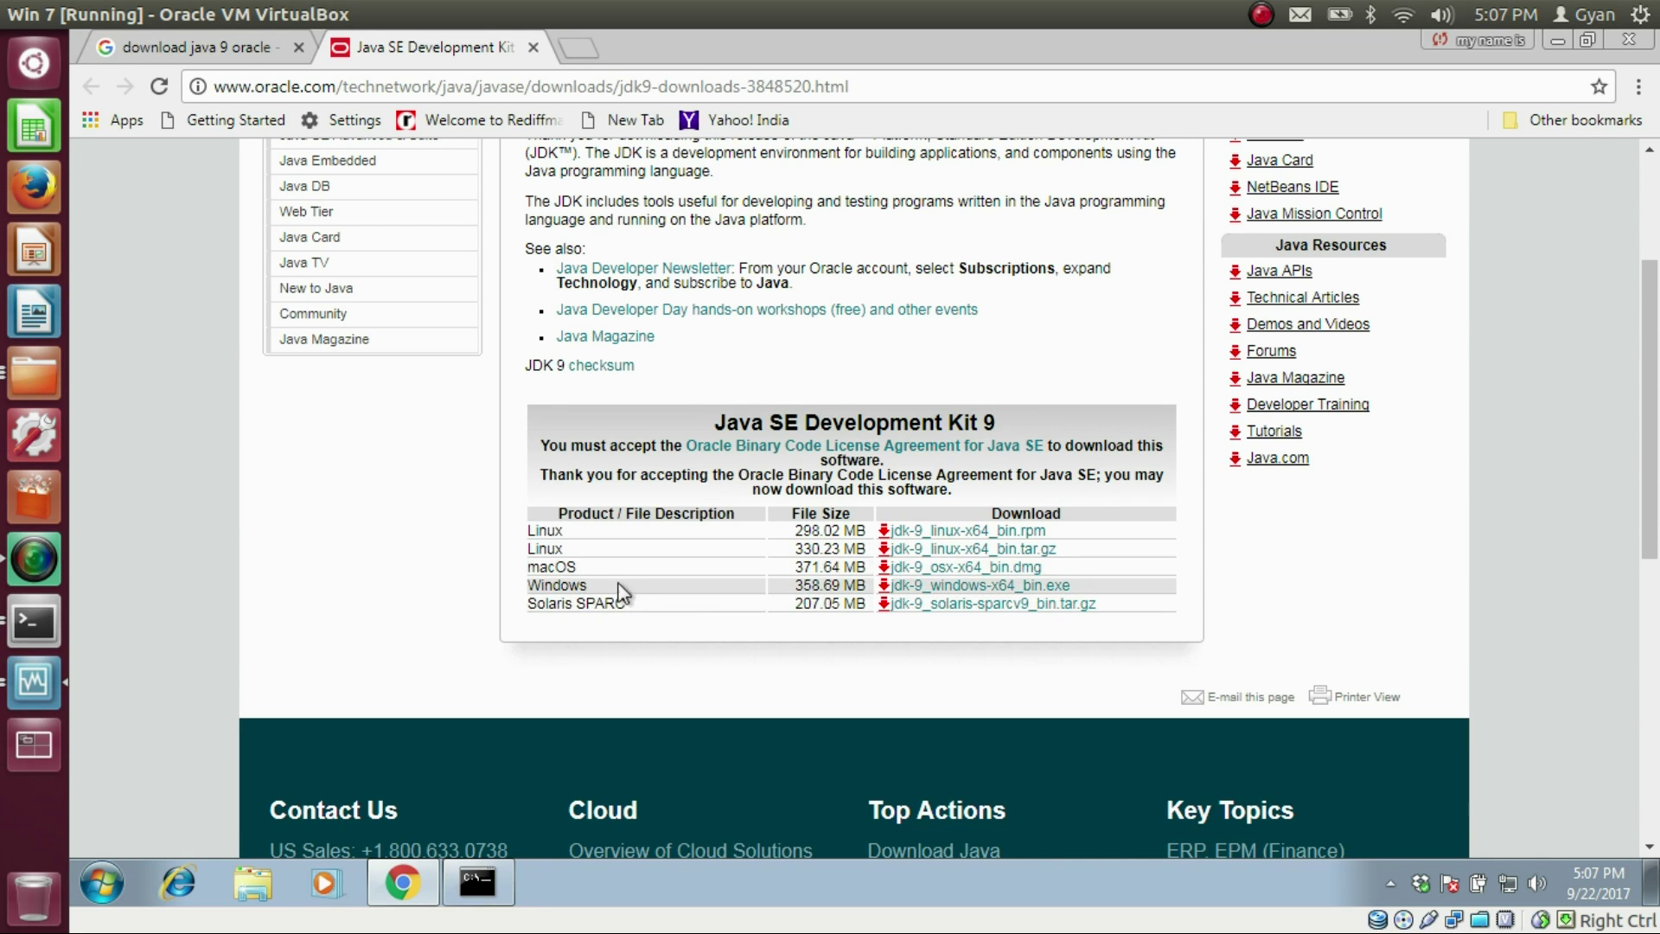
Save the Windows x64 installer jdk-9_windows-x64_bin.exe and let the download finish
left_click(968, 582)
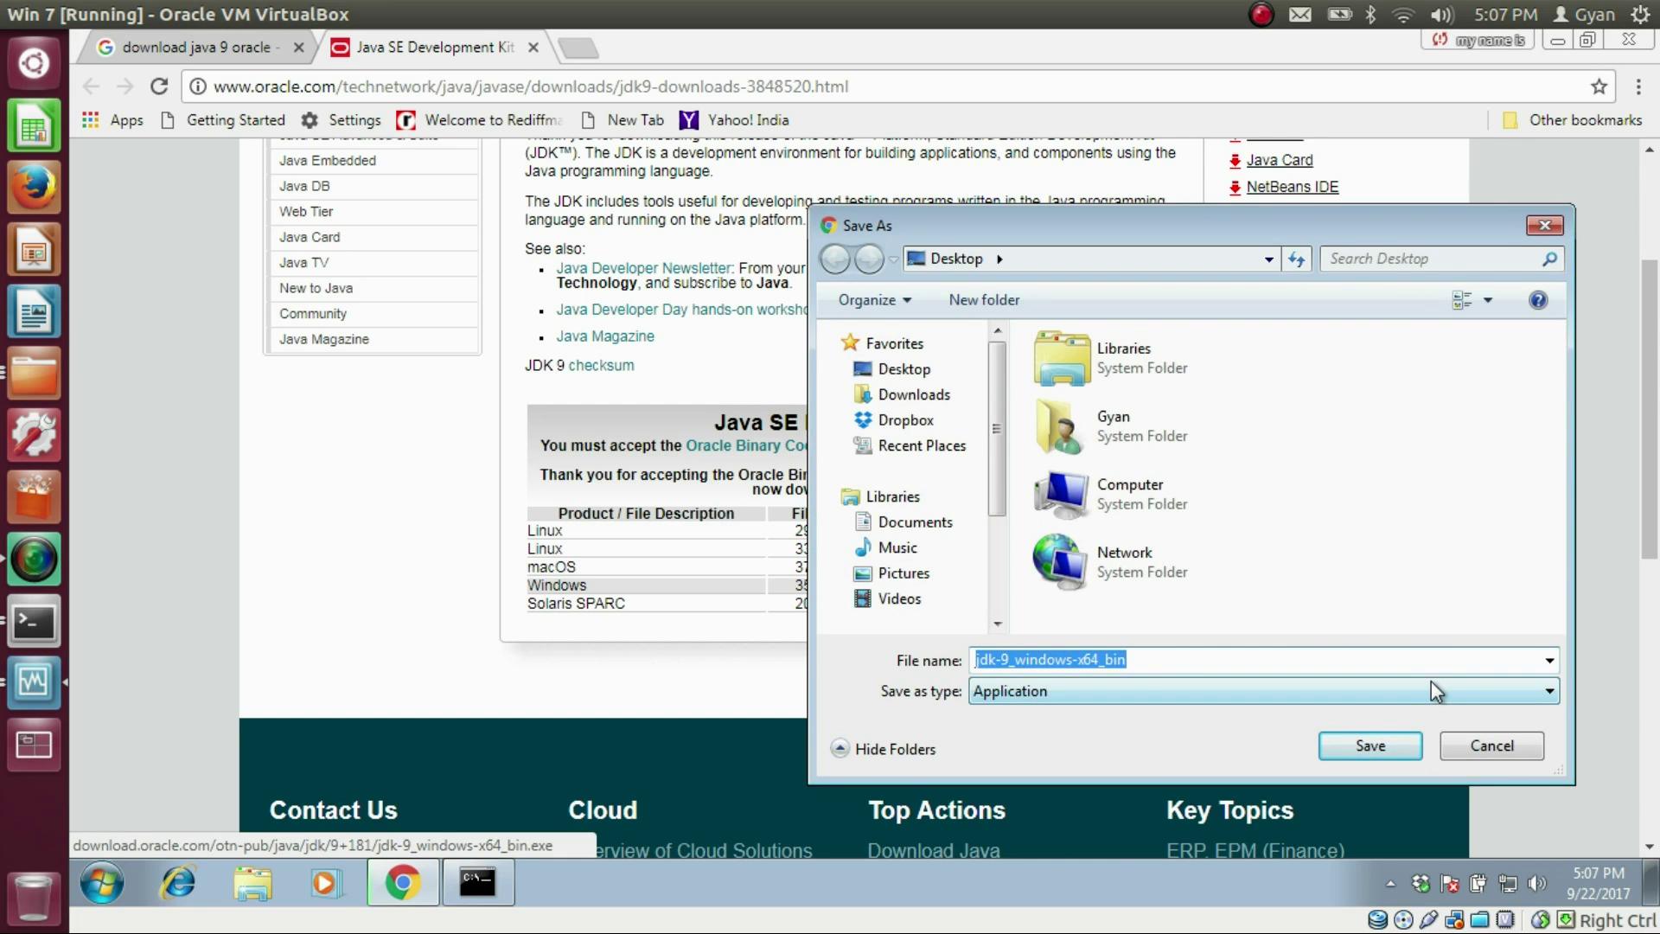
left_click(1374, 749)
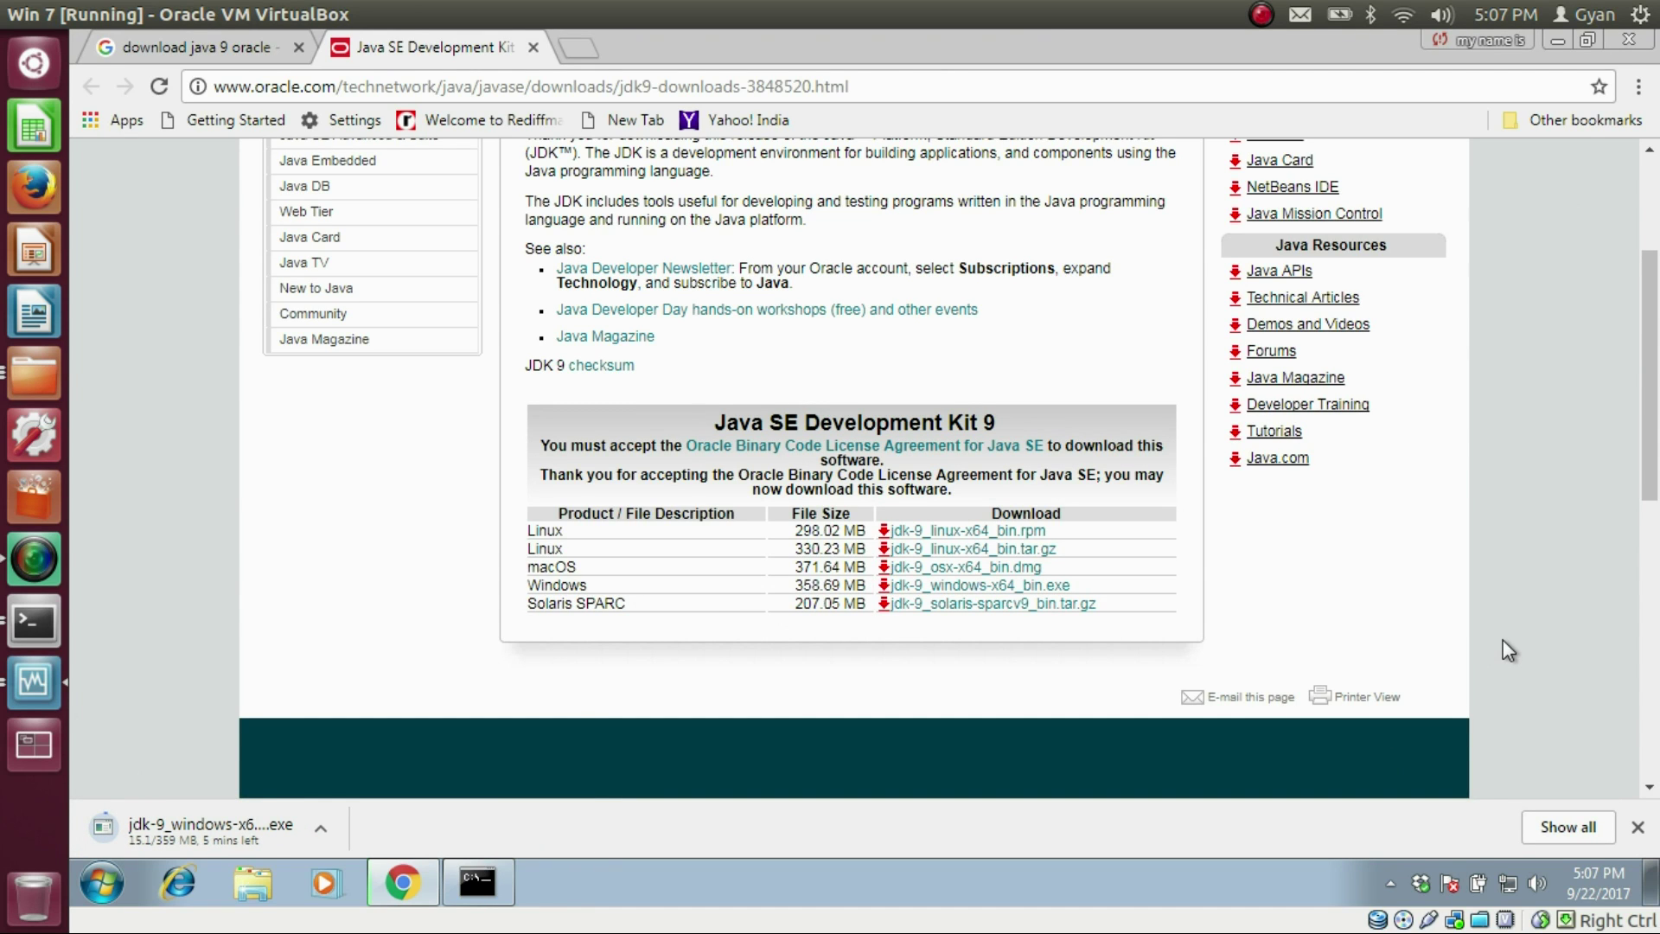
left_click(320, 828)
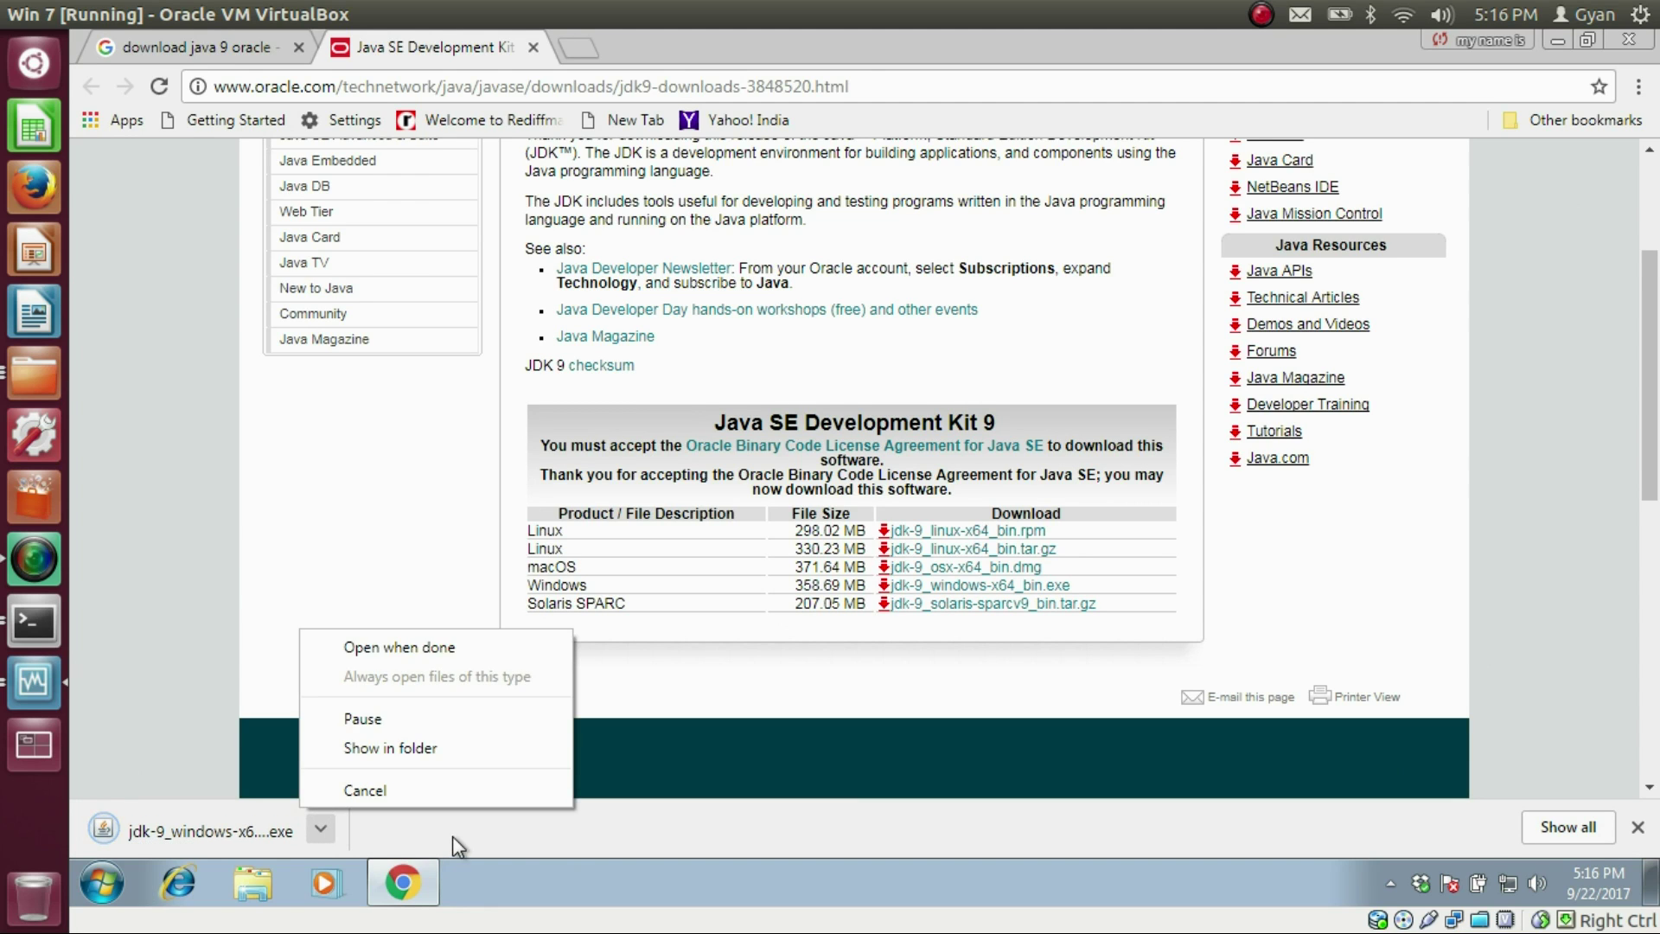
left_click(448, 831)
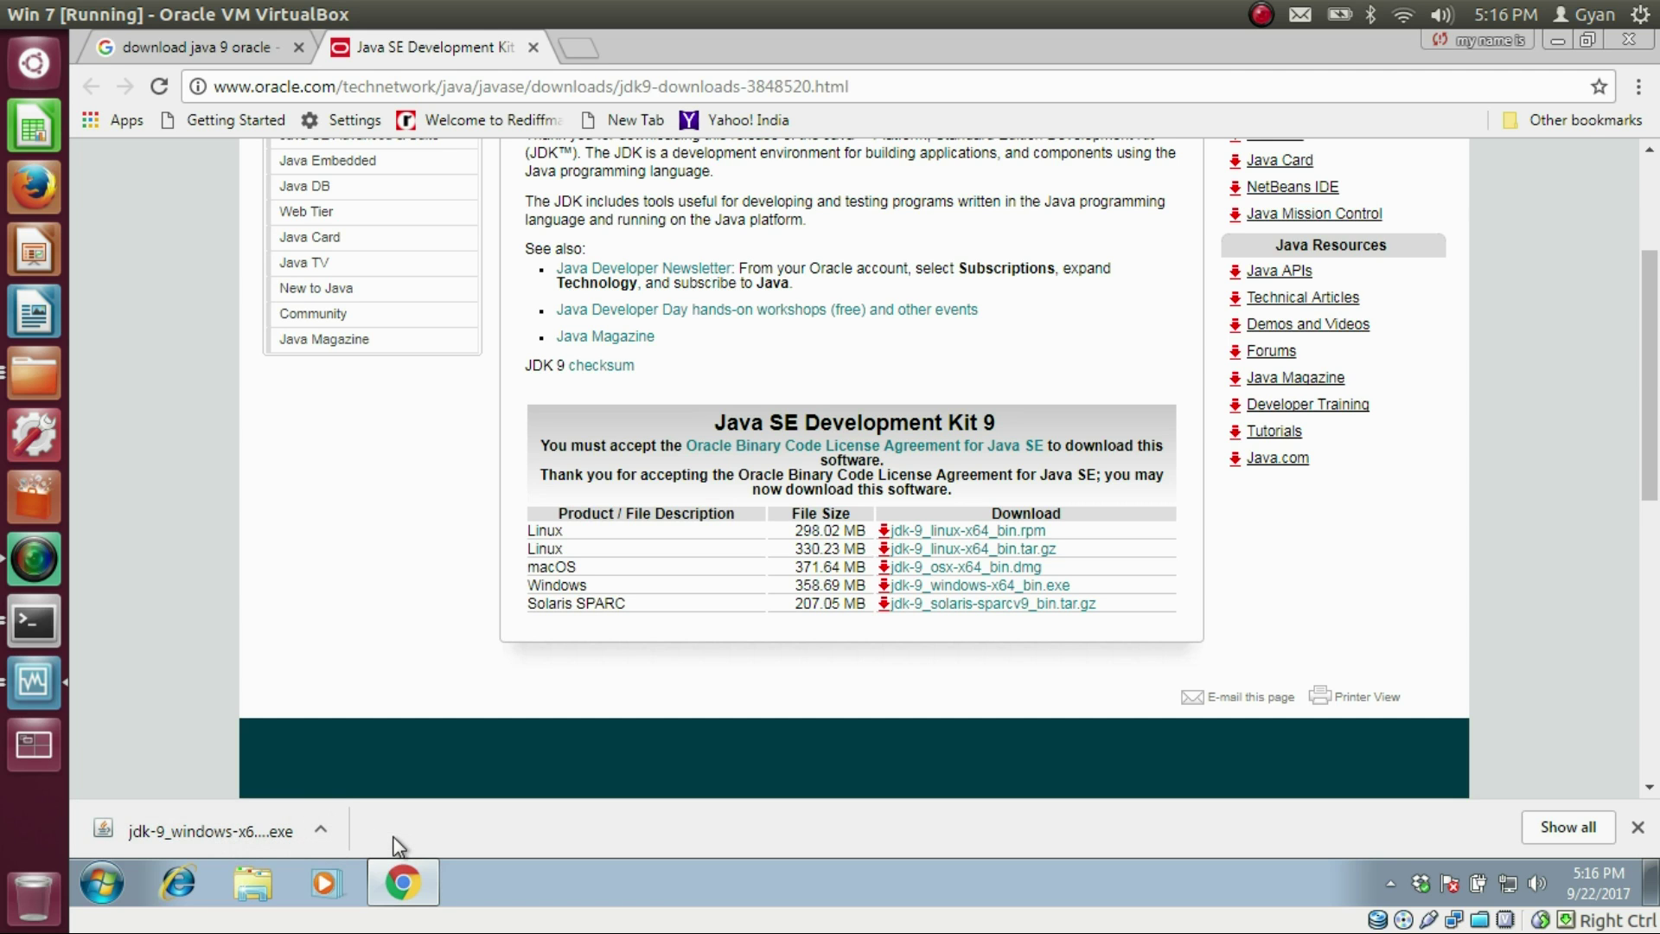
Run the jdk-9 installer from the desktop and approve the User Account Control prompt
left_click(1557, 39)
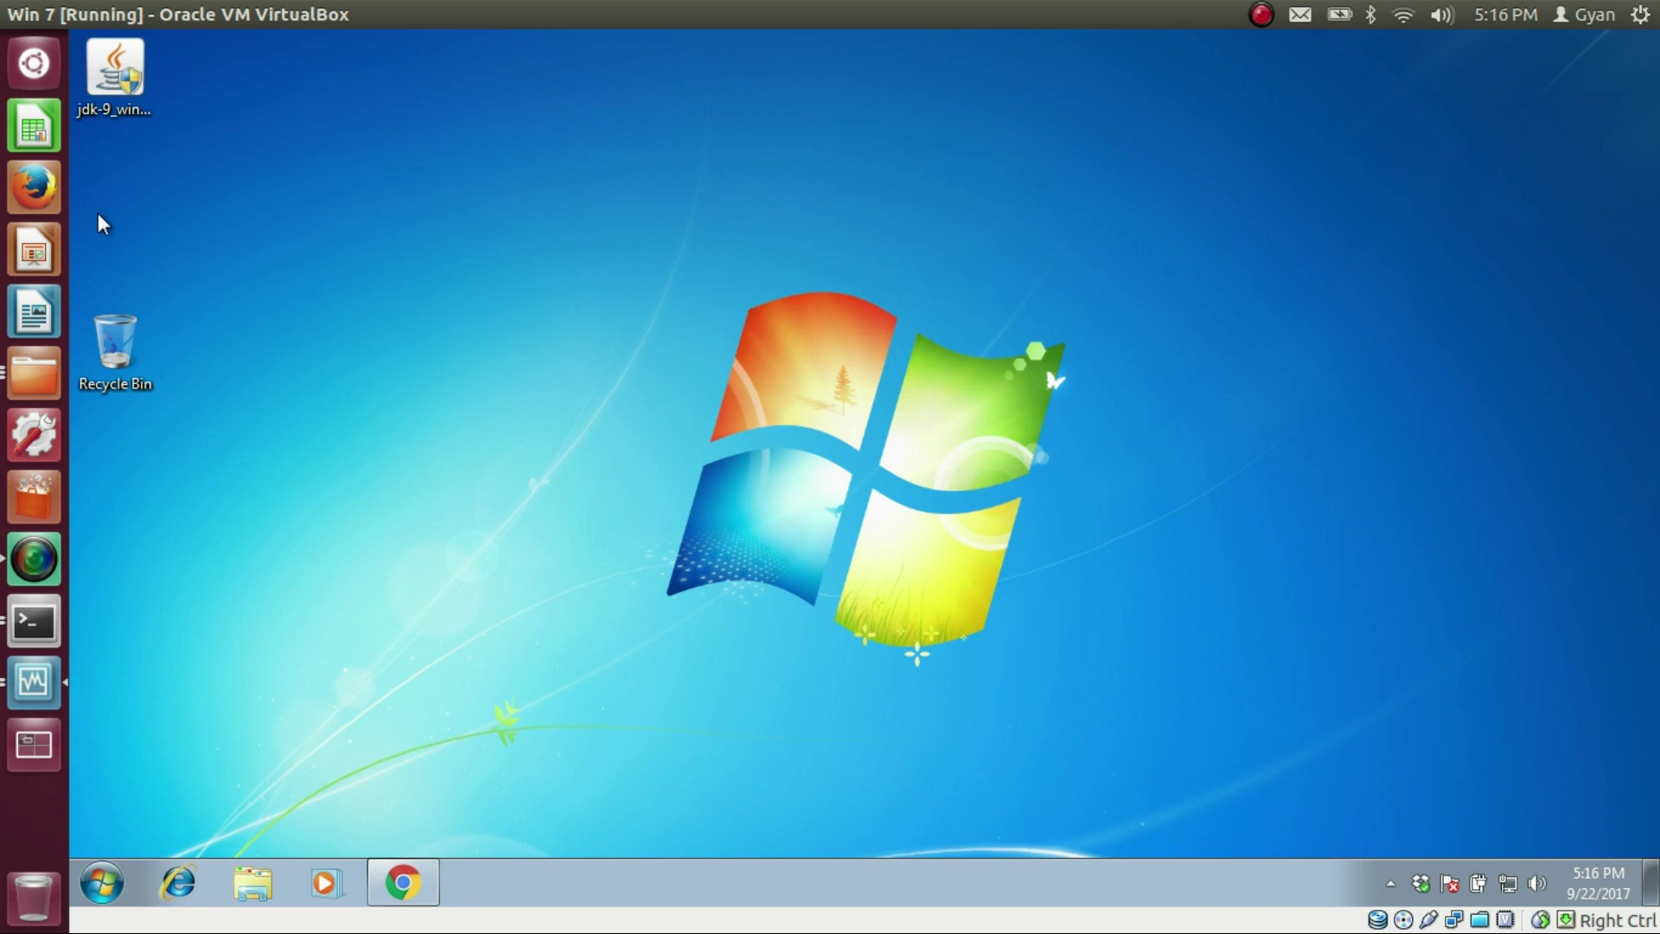
left_click_drag(98, 216, 265, 146)
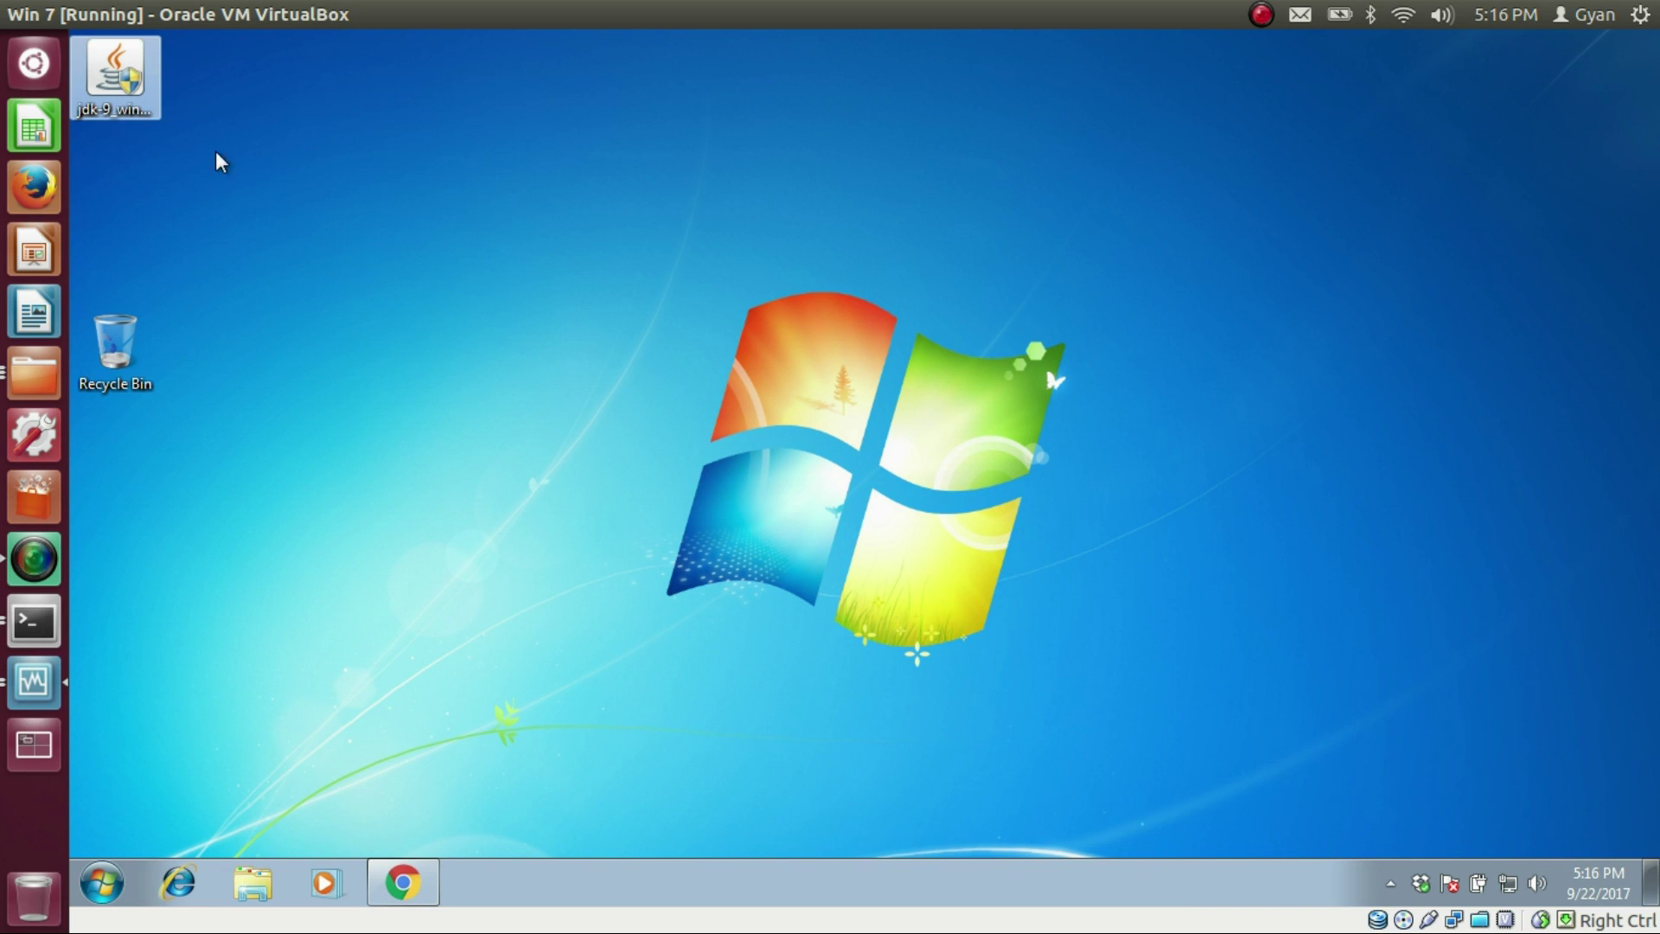
double_click(127, 93)
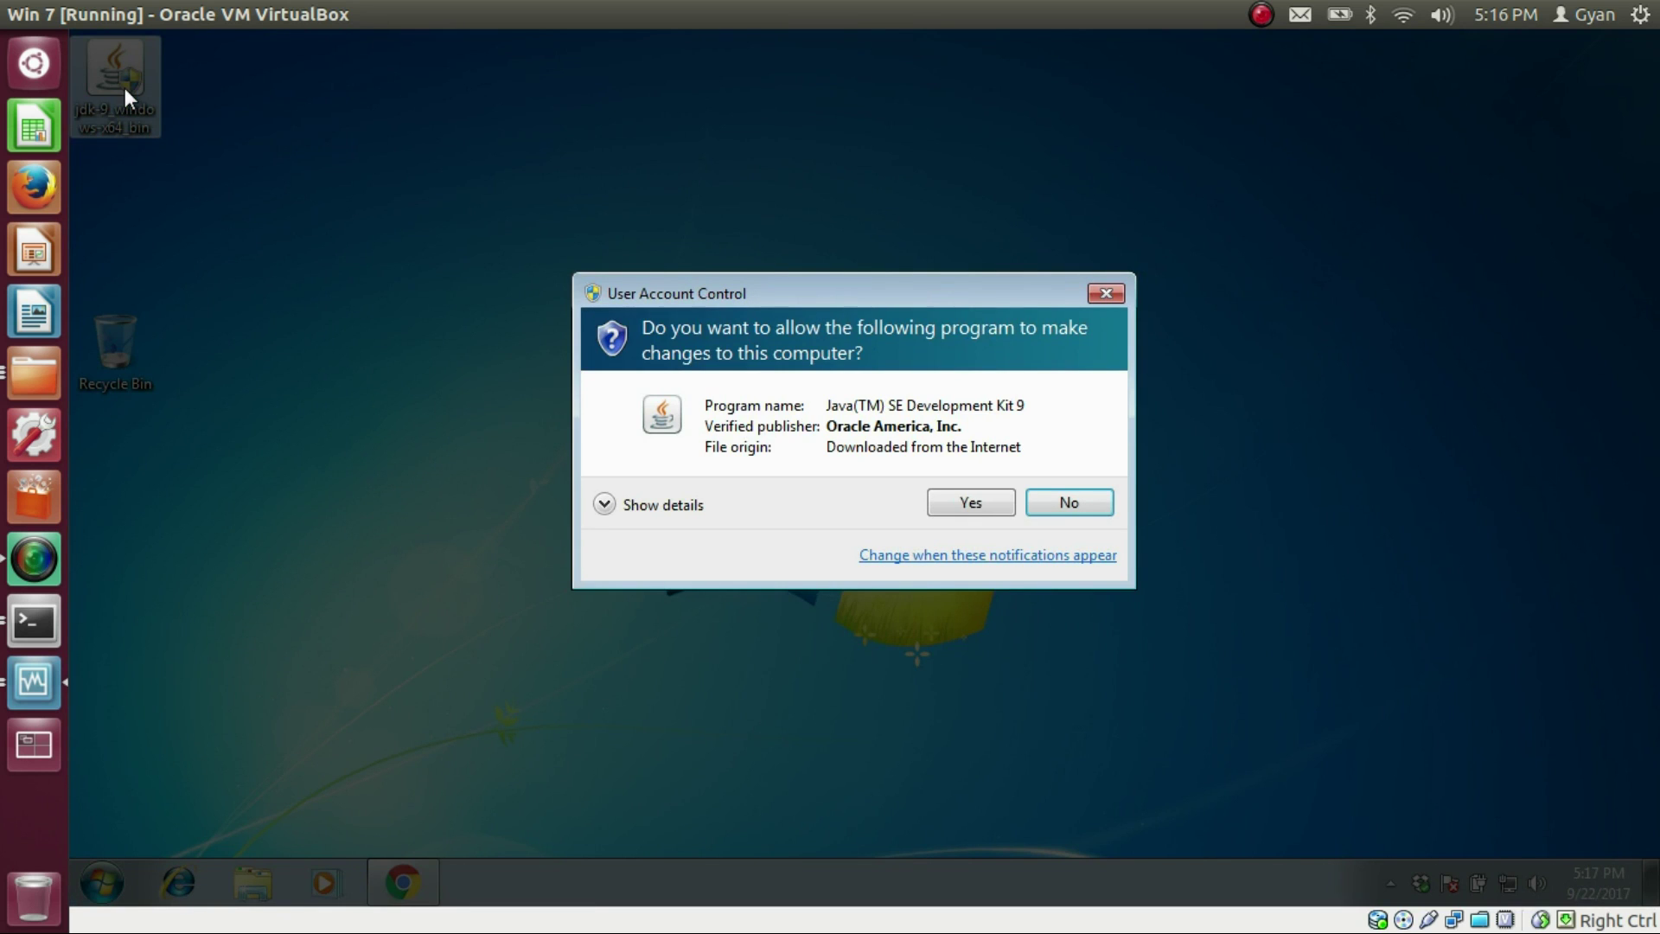
left_click(970, 505)
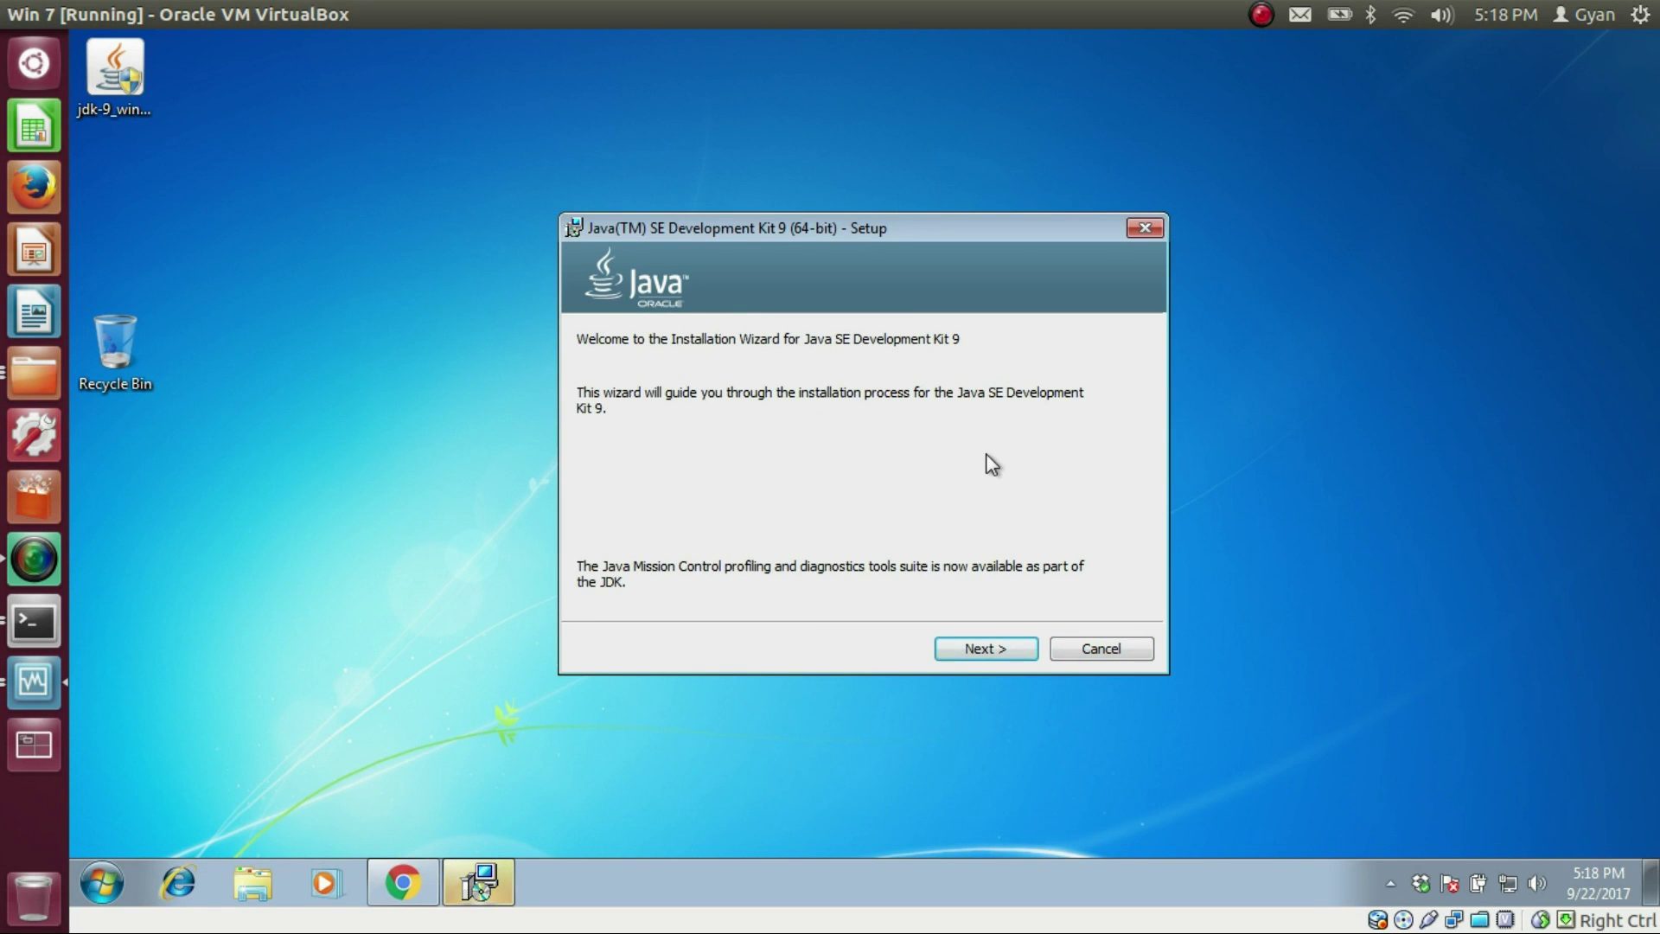
Install JDK 9 with default features and JRE folder, then close the finished setup wizard
left_click(994, 659)
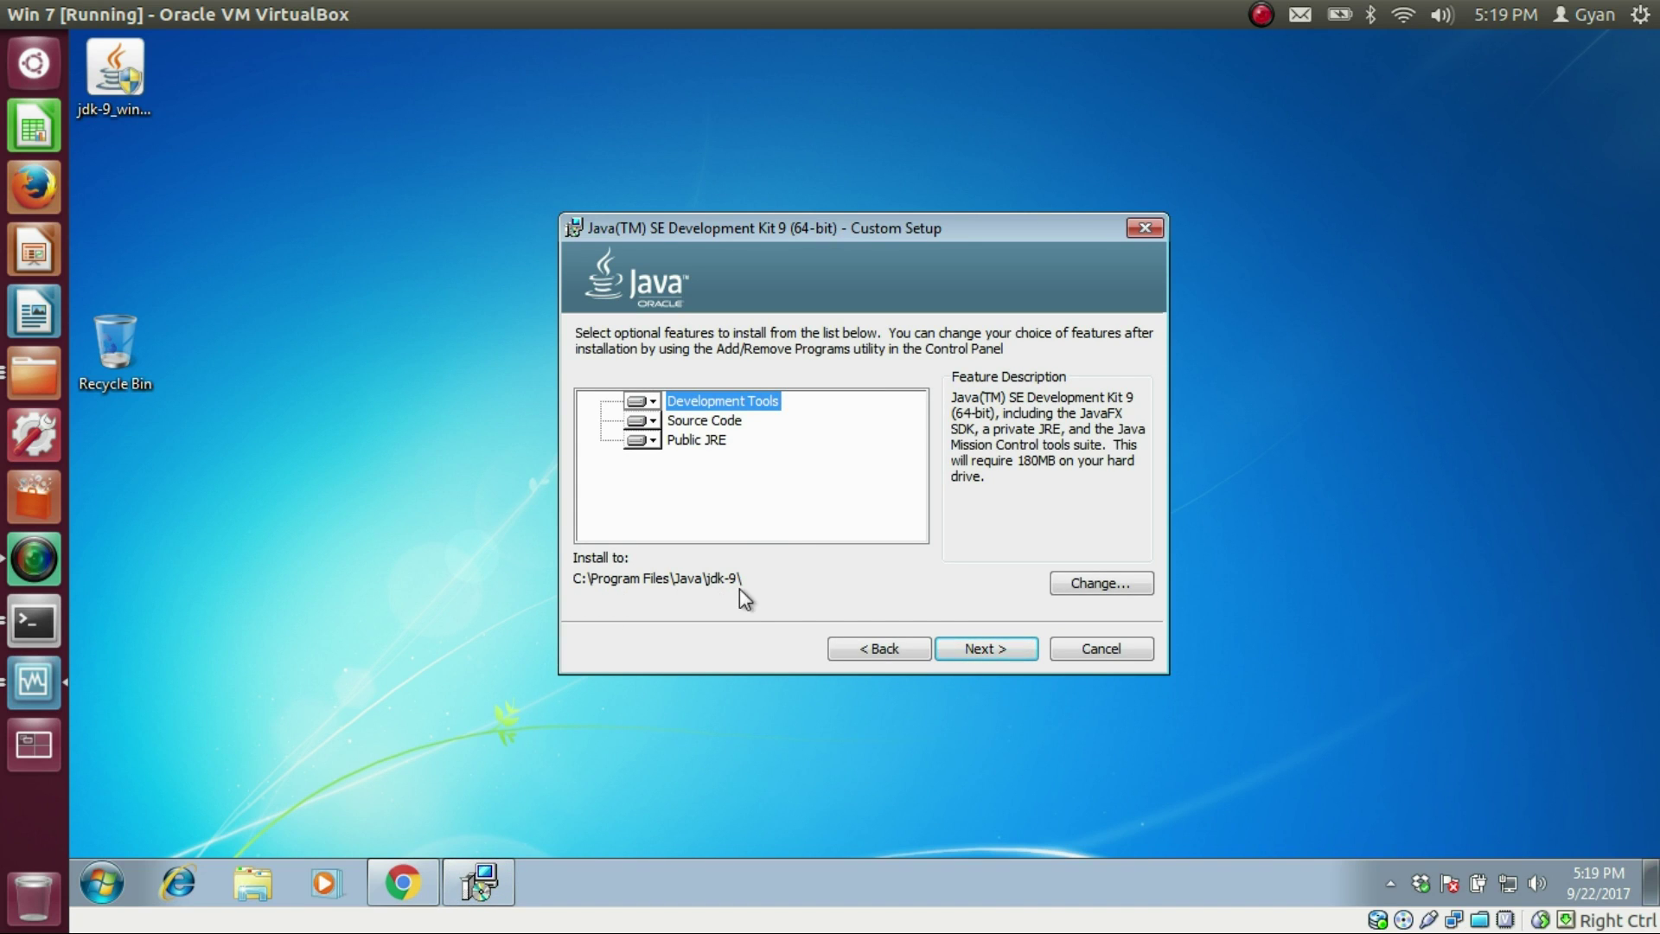
left_click(984, 646)
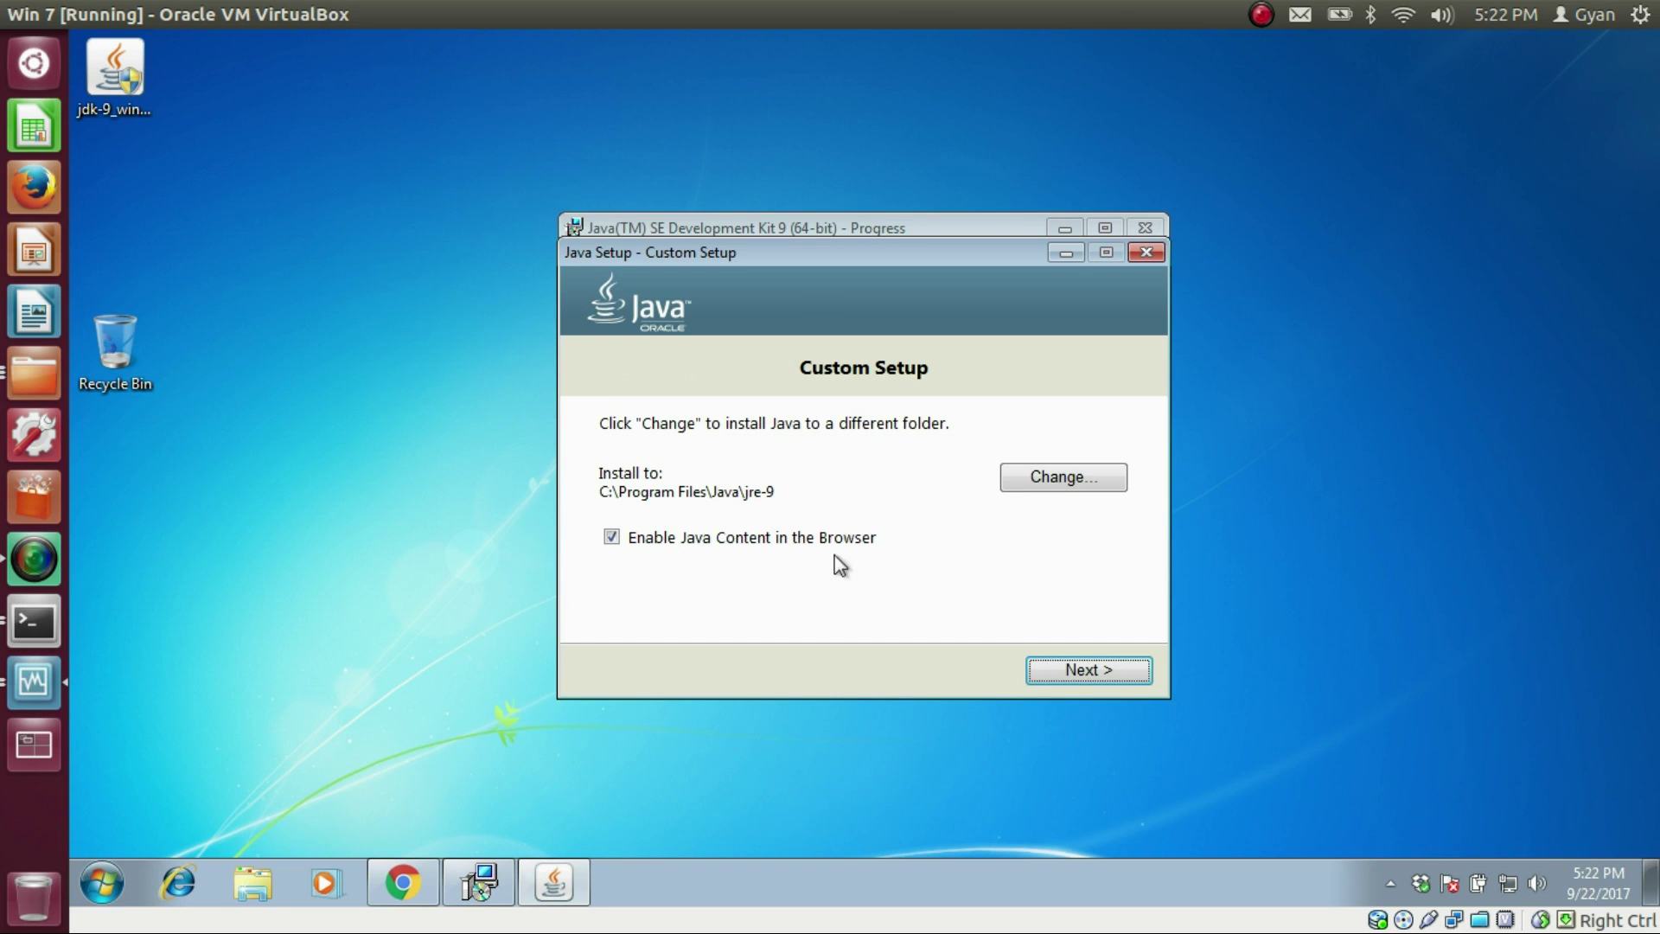
left_click(1091, 672)
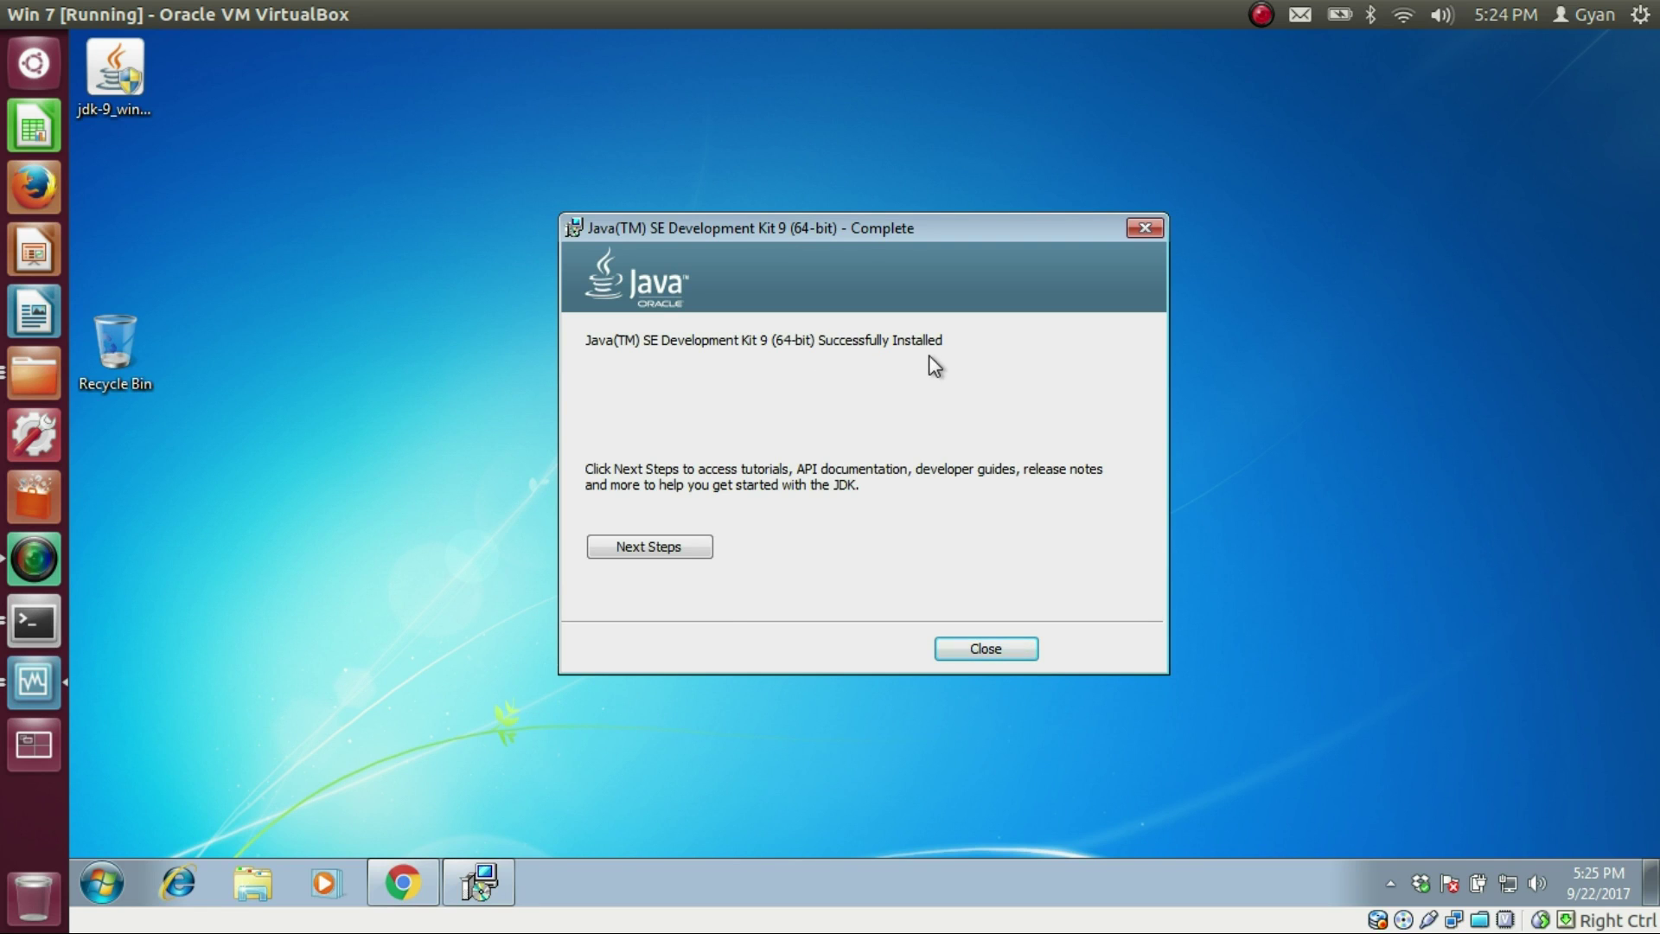
left_click(987, 650)
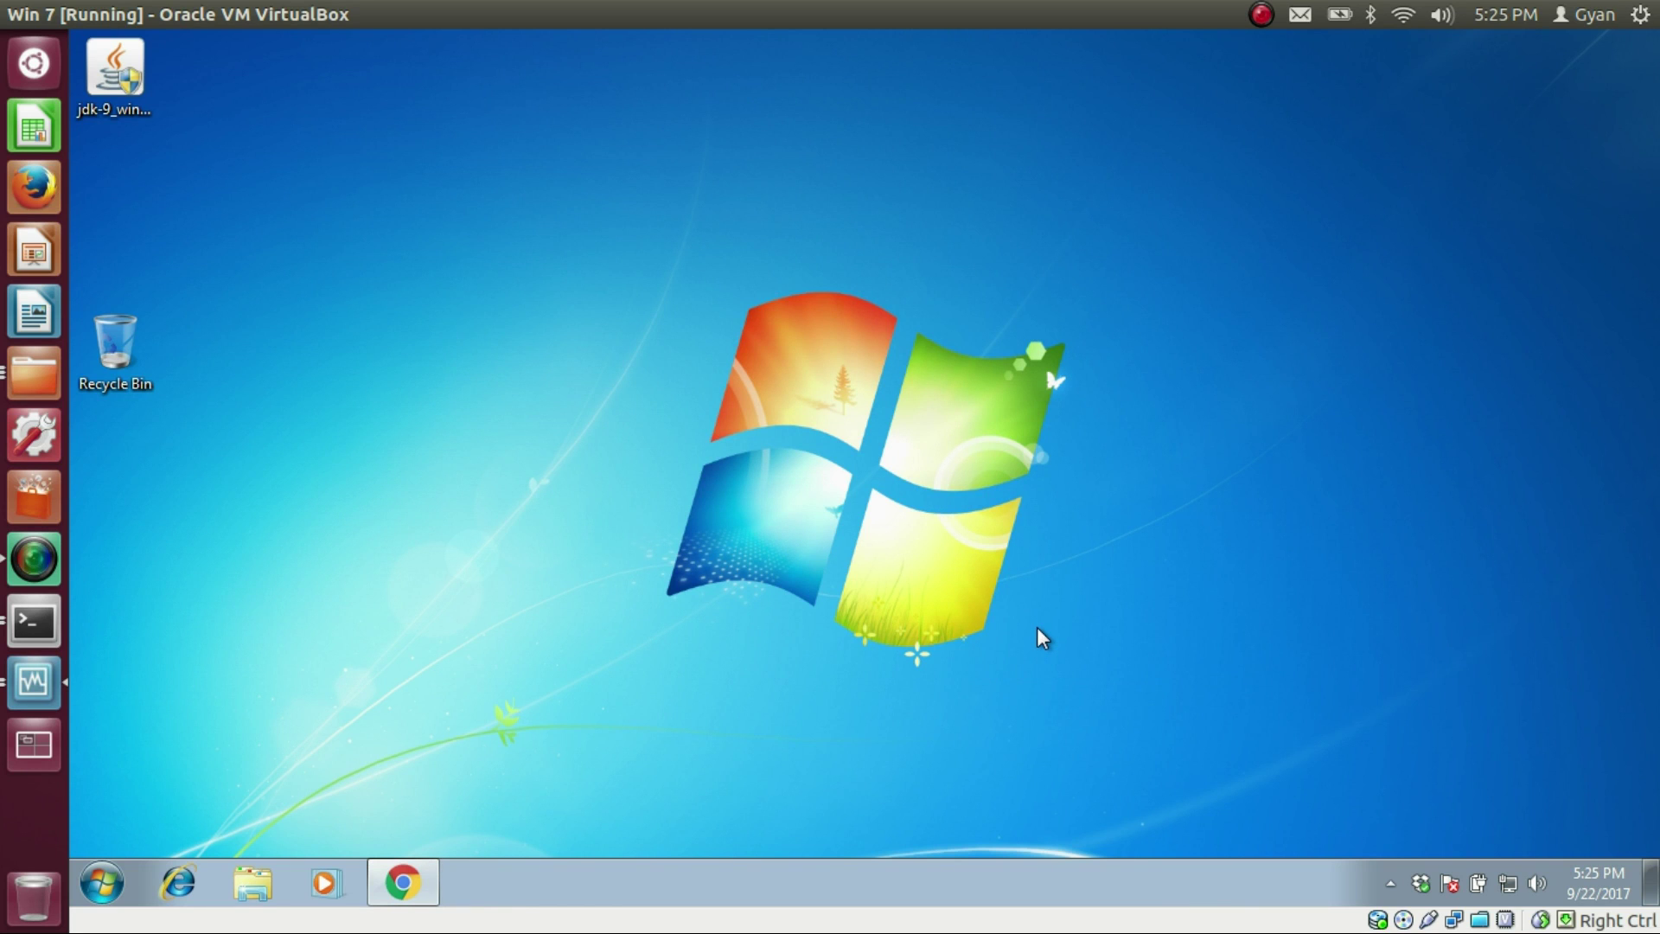
Launch Command Prompt by searching 'cmd' from the Start menu
left_click(102, 882)
left_click(156, 823)
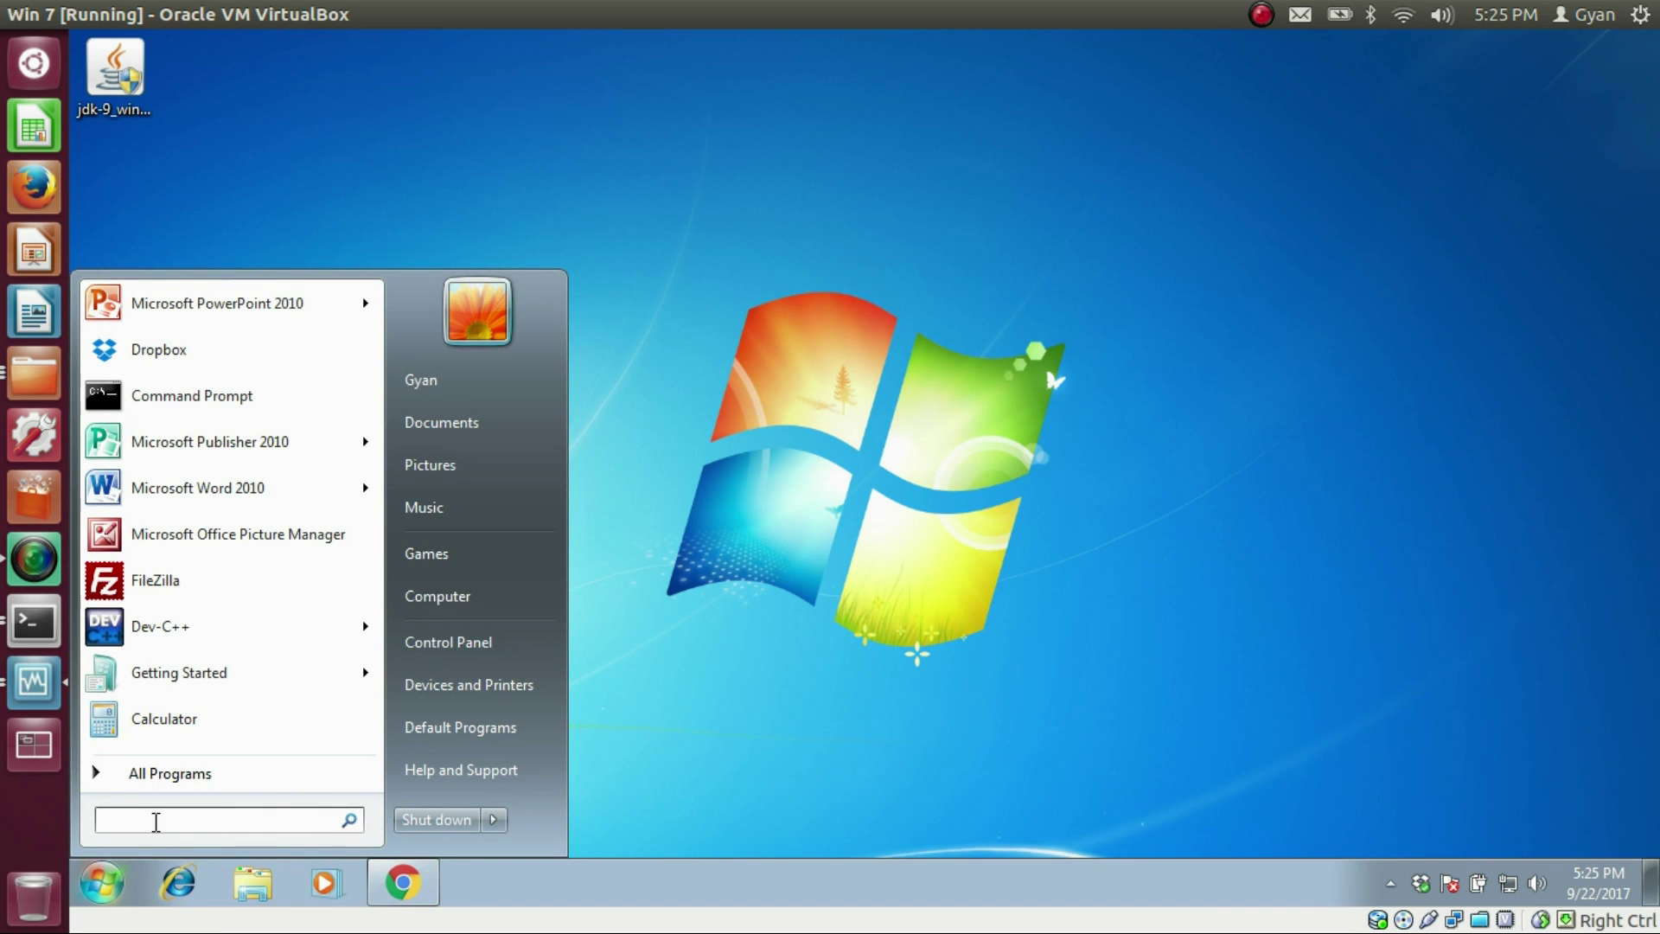
type("cmd")
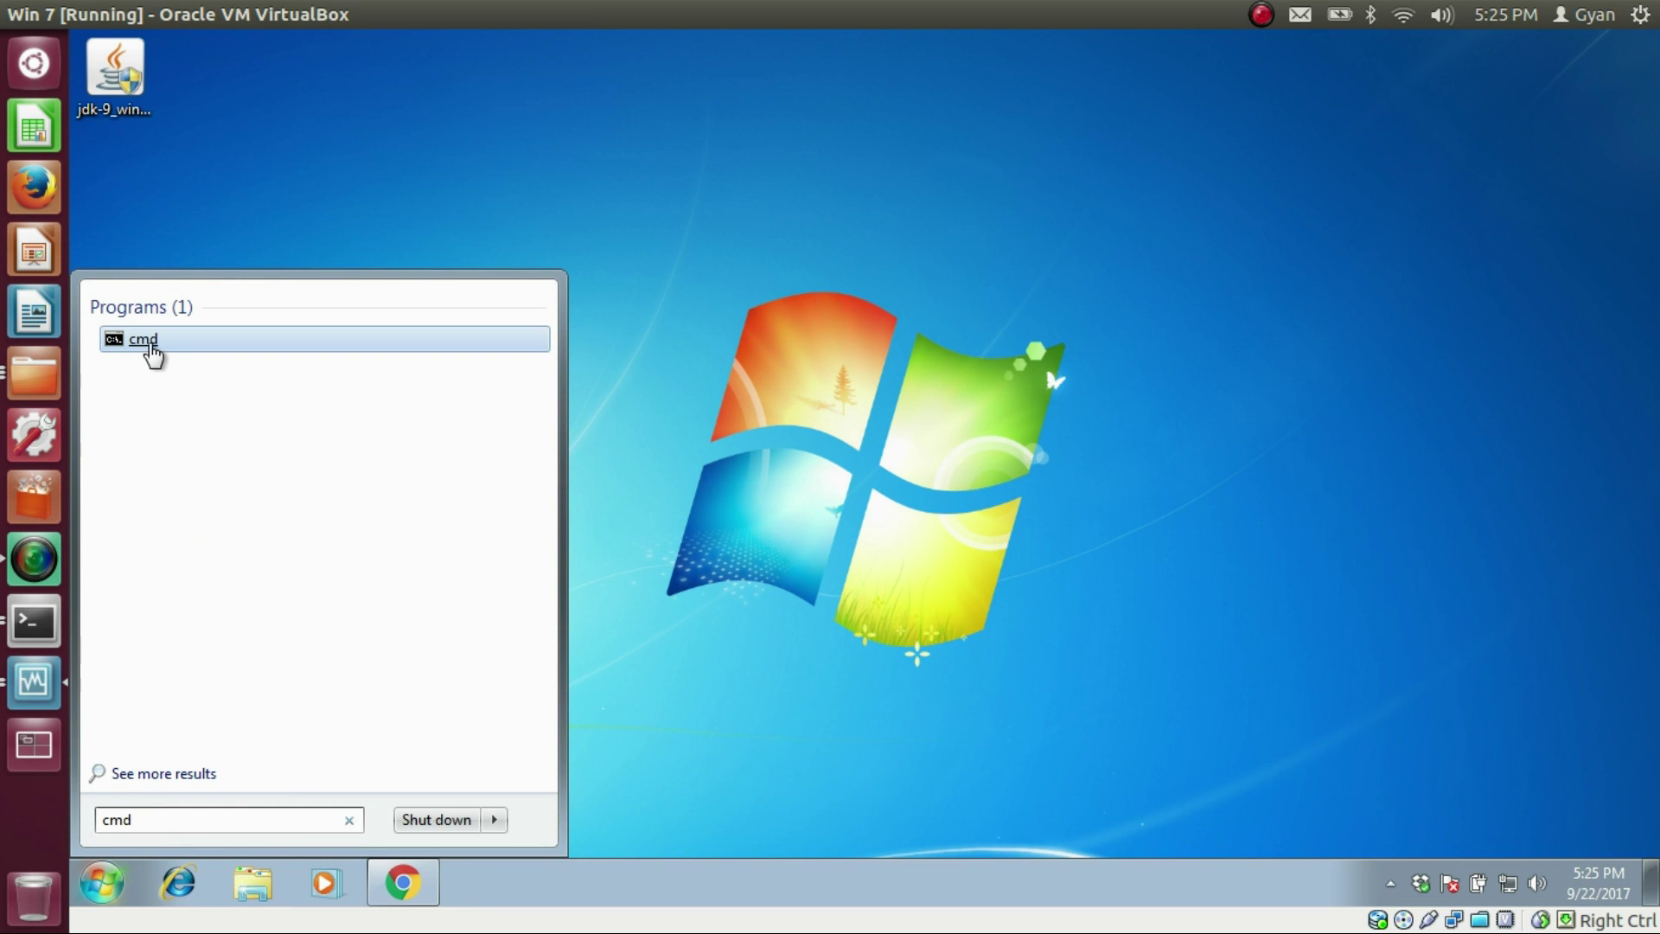
left_click(160, 346)
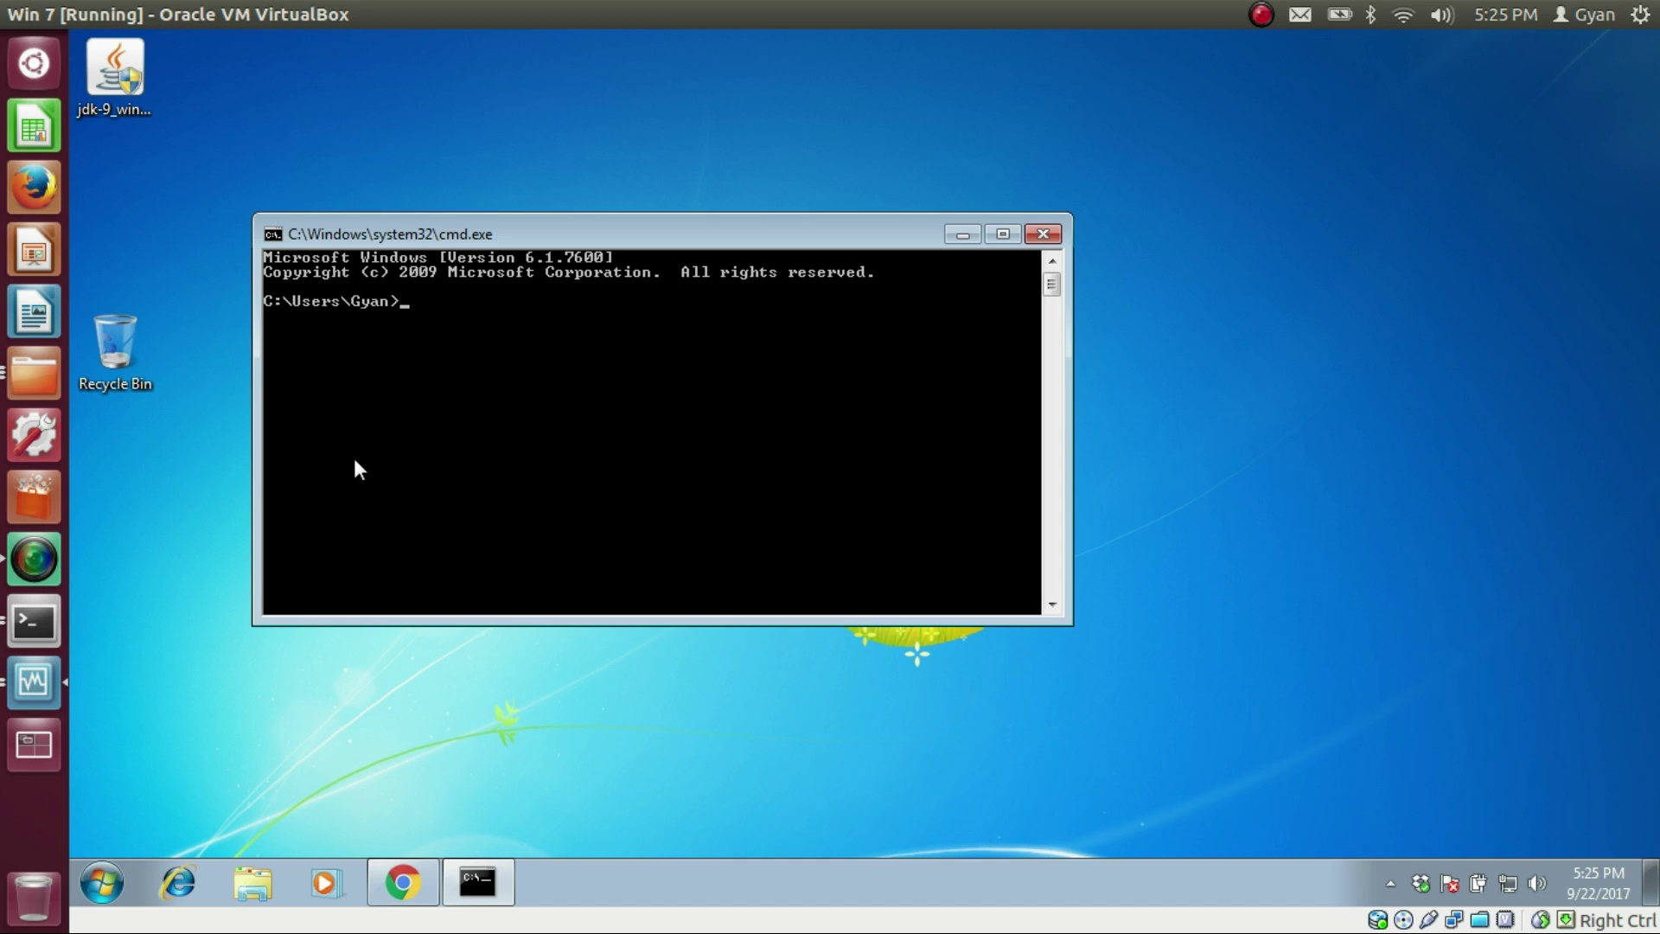
Check javac -version (1.8.0_65) and java -version (9), then open Explorer at Computer
type("javac -version")
key("Return")
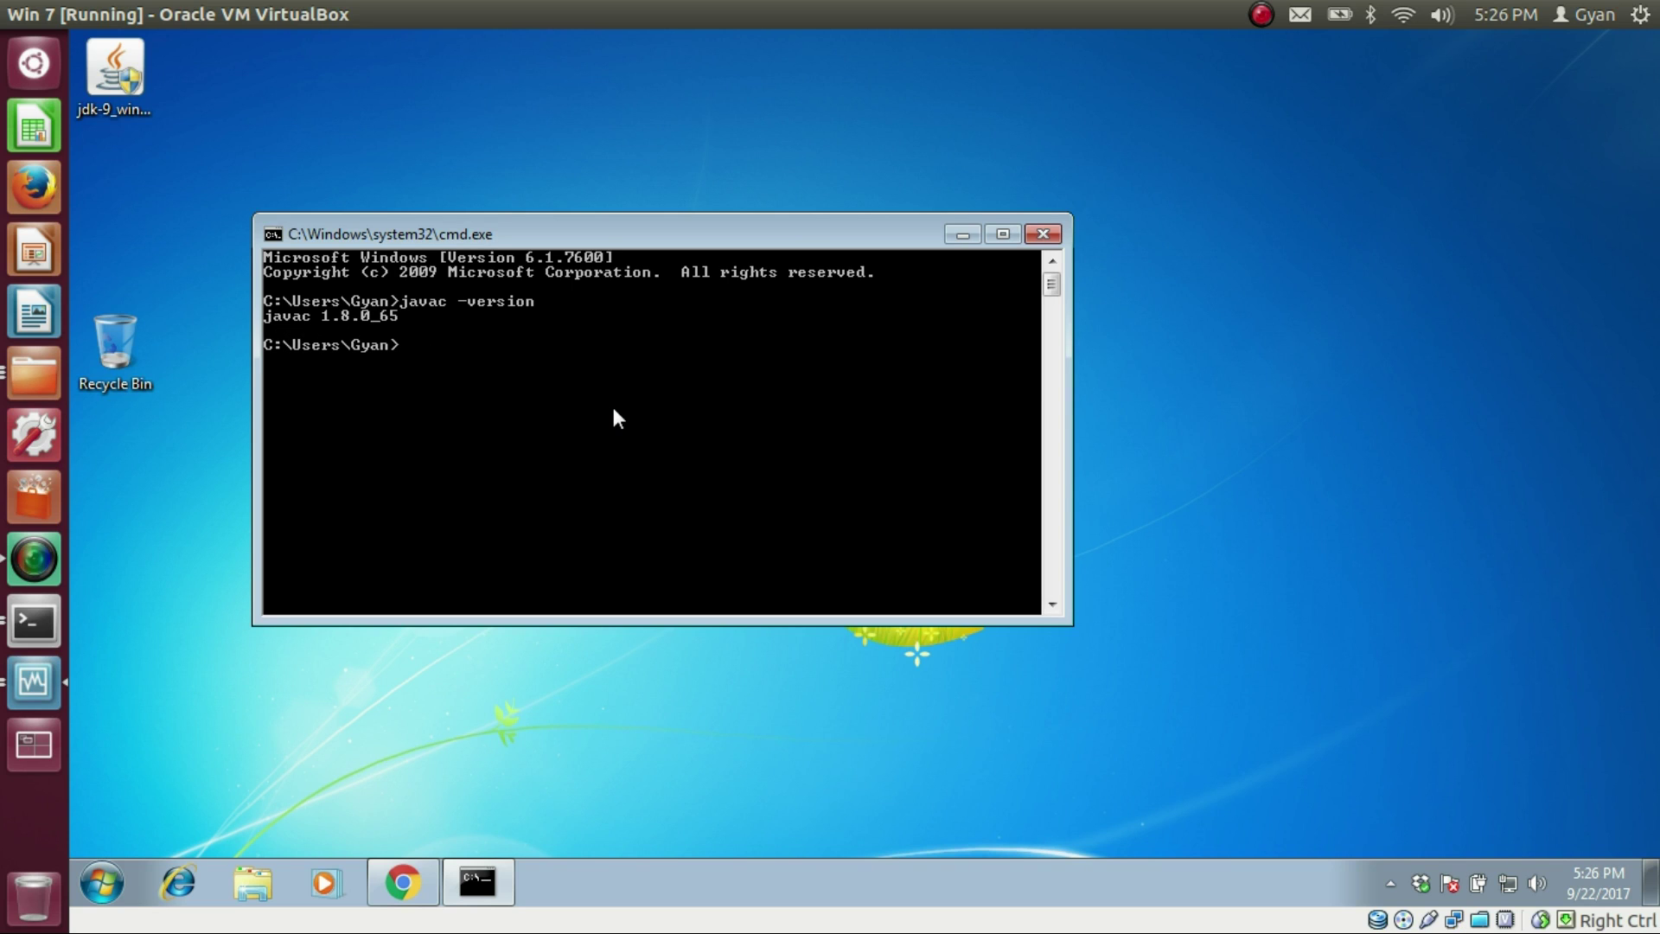
type("java -version")
key("Return")
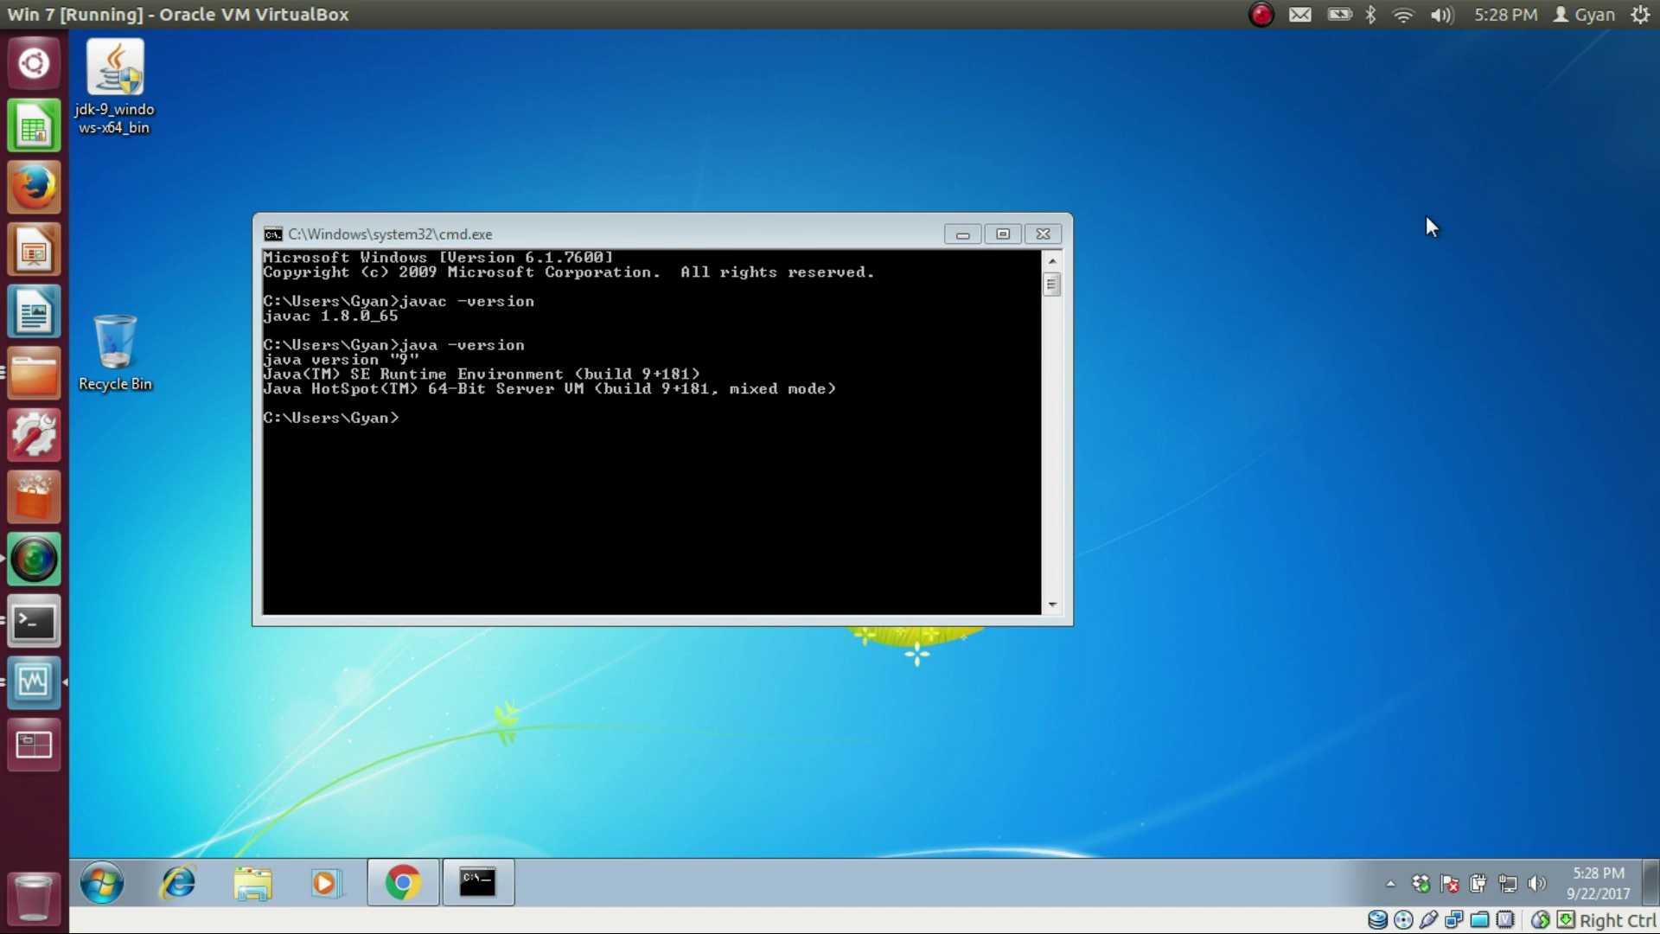
key("super+e")
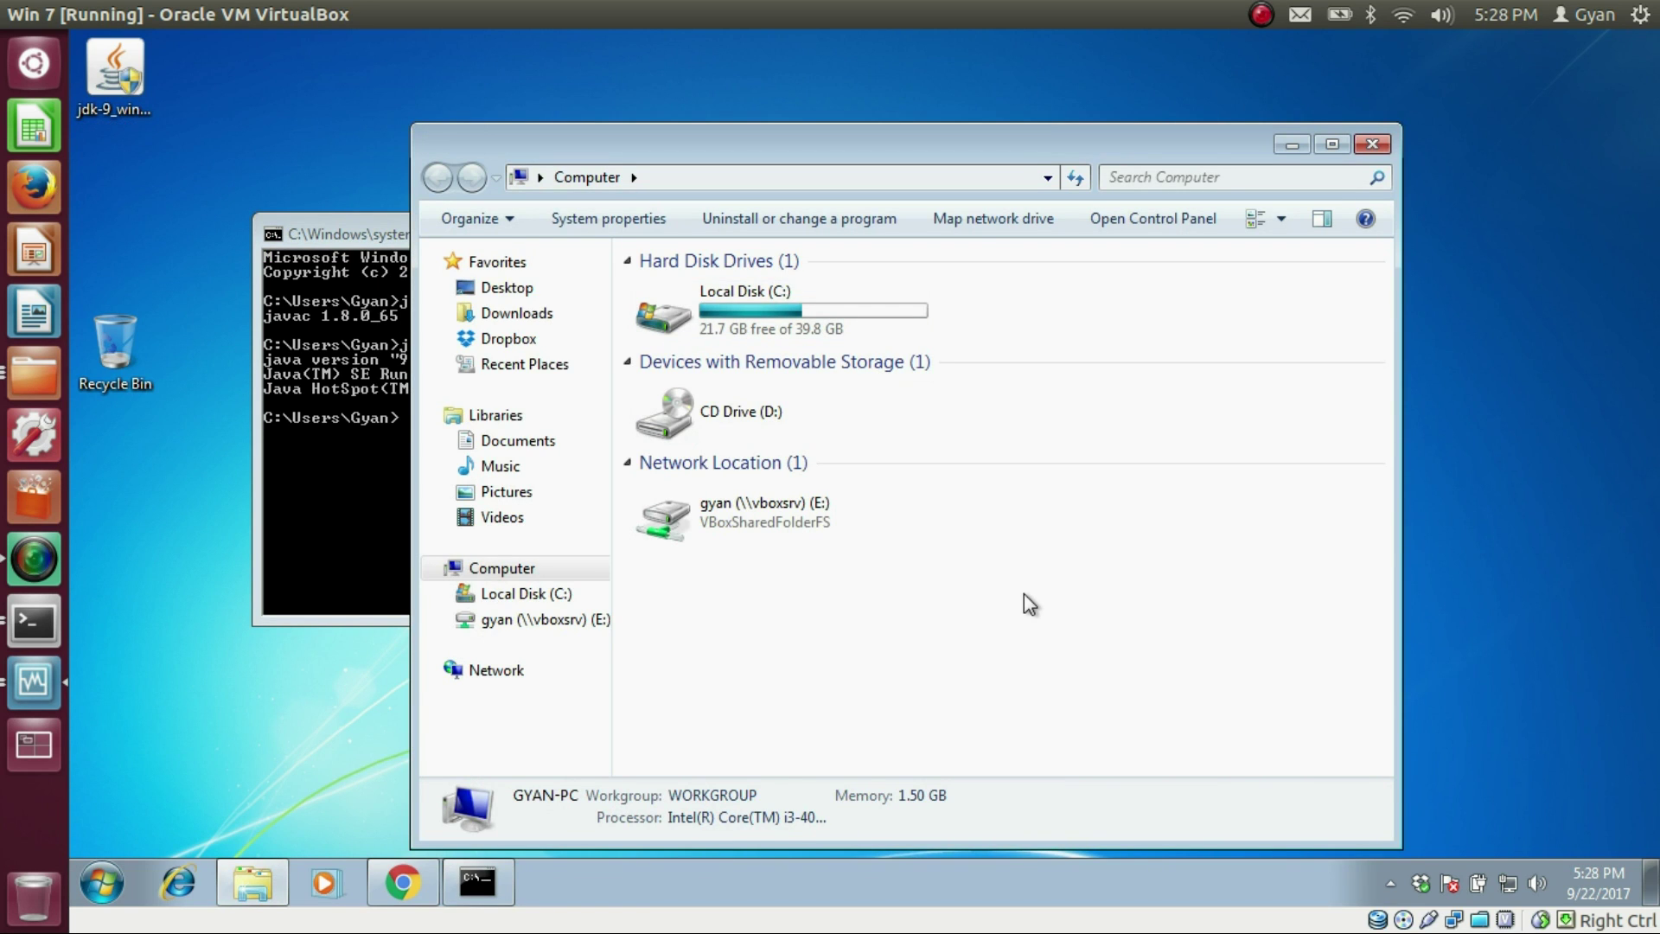
Browse in Explorer to C:\Program Files\Java\jdk-9\bin
double_click(823, 319)
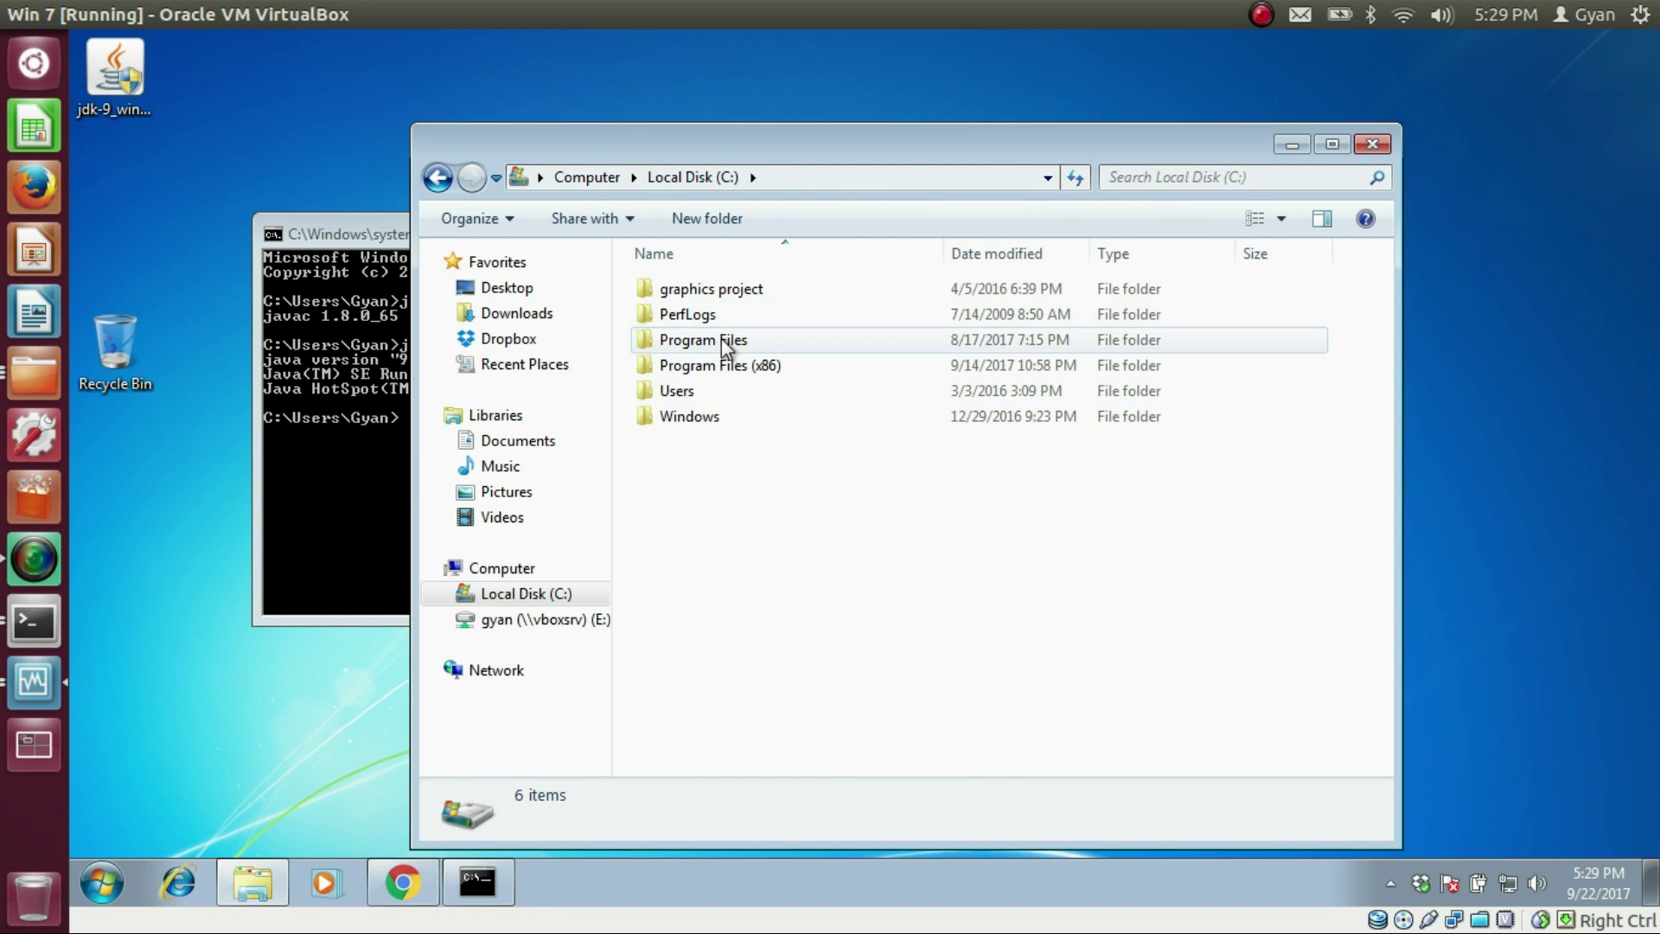
double_click(728, 337)
double_click(708, 393)
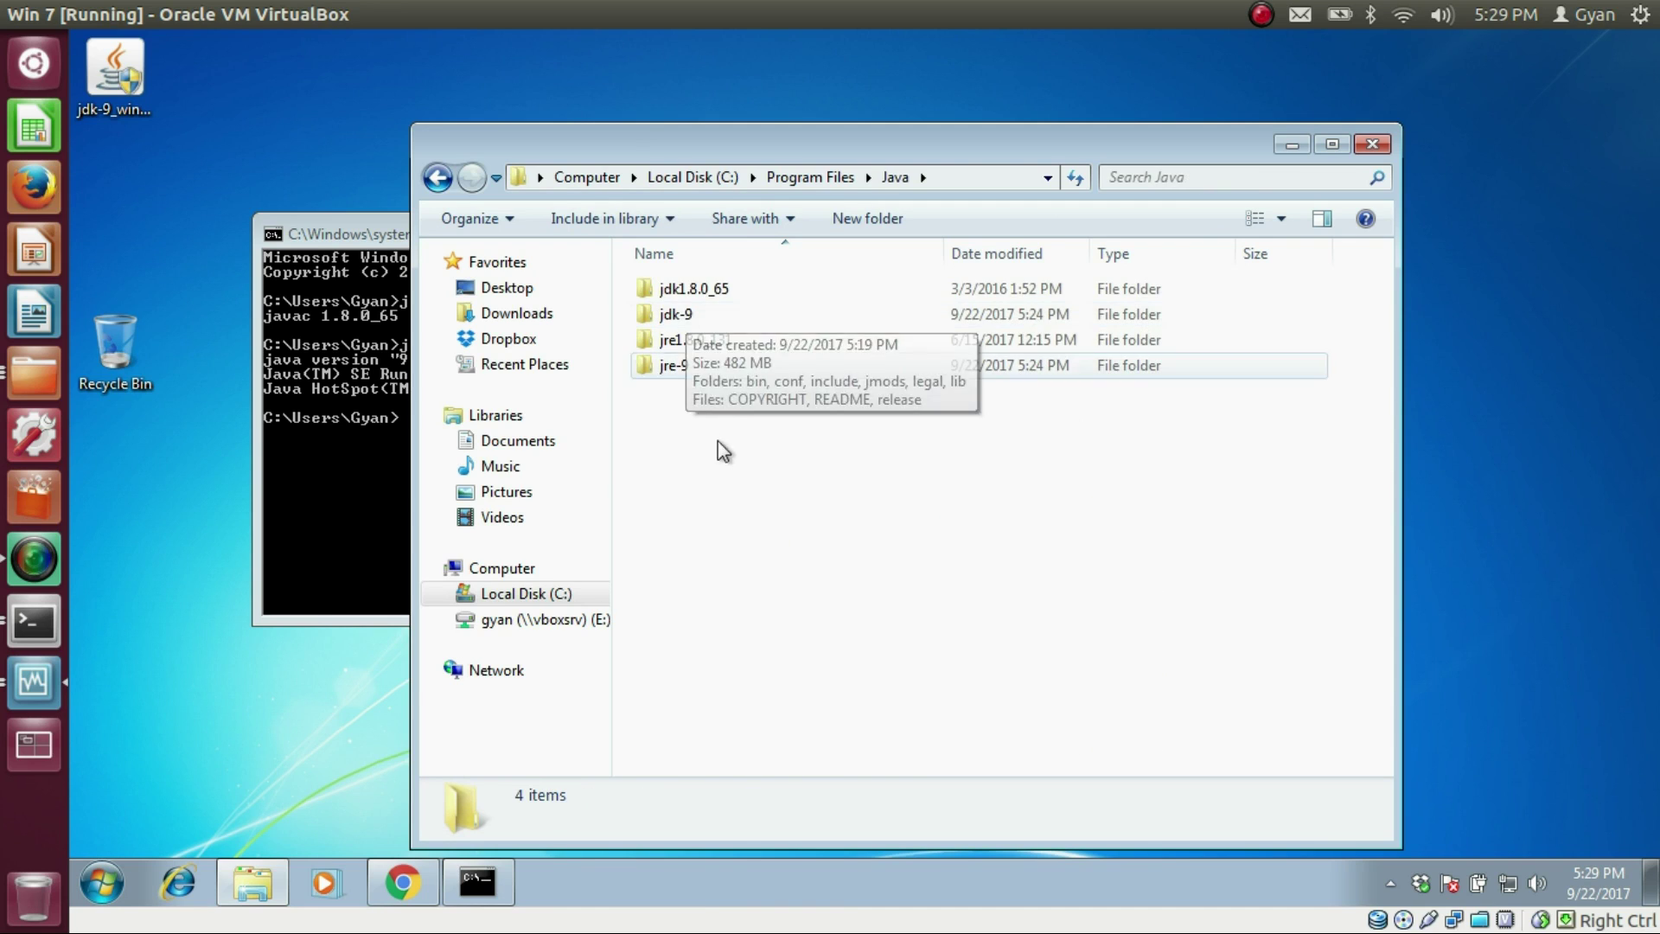
mouse_move(696, 318)
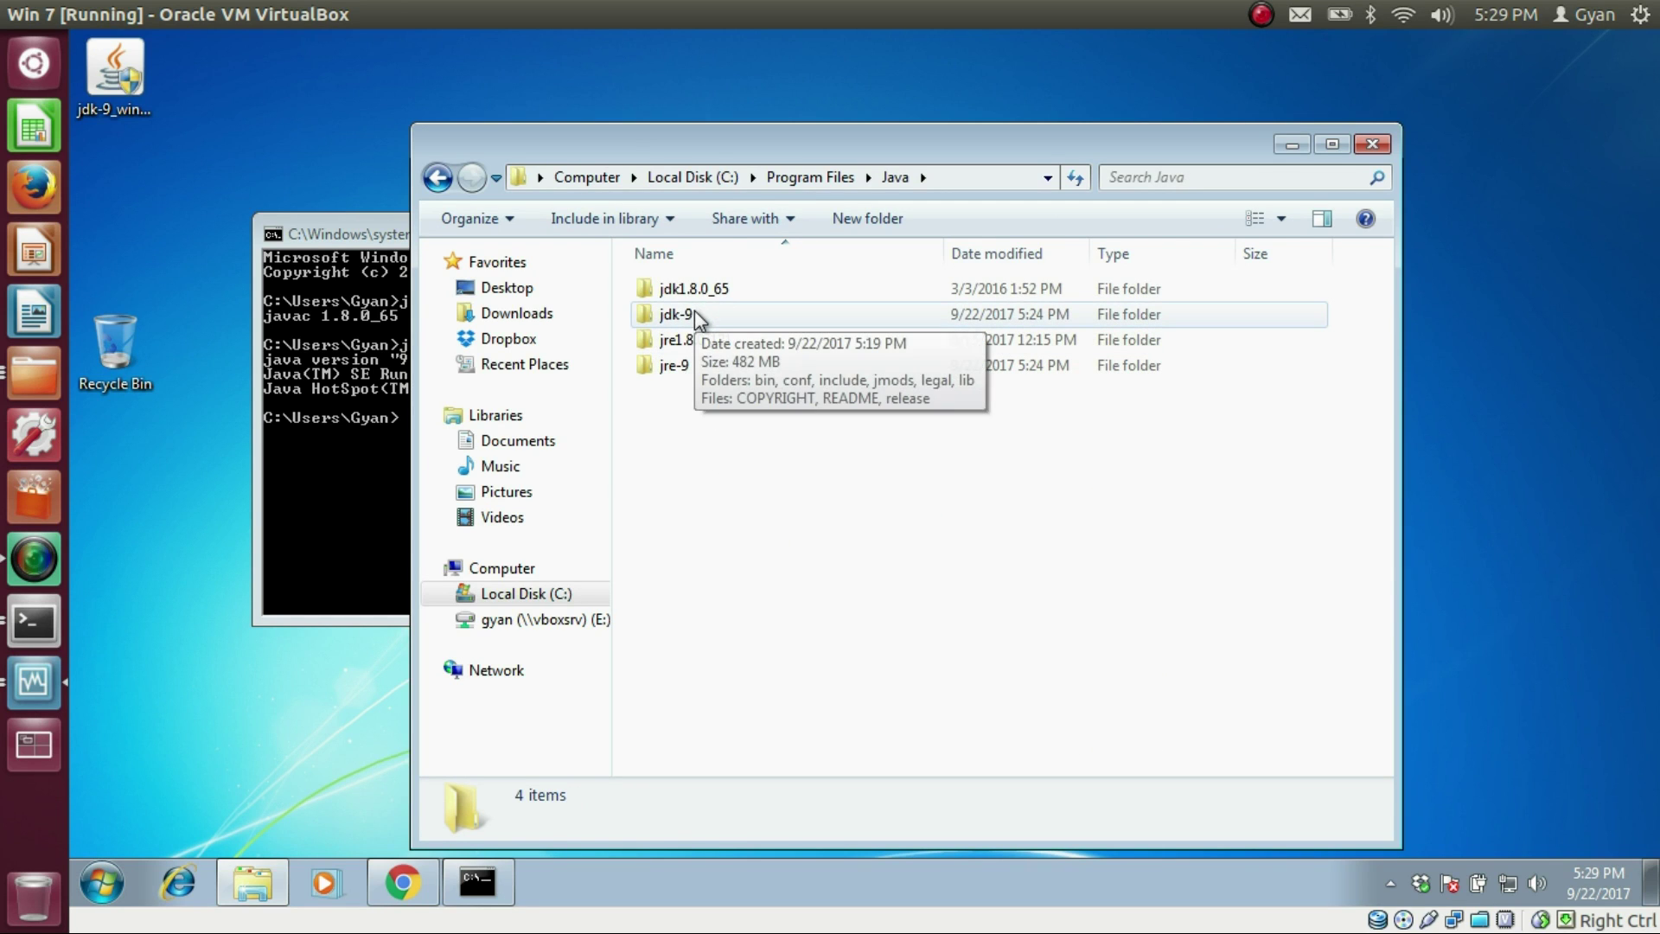
double_click(694, 313)
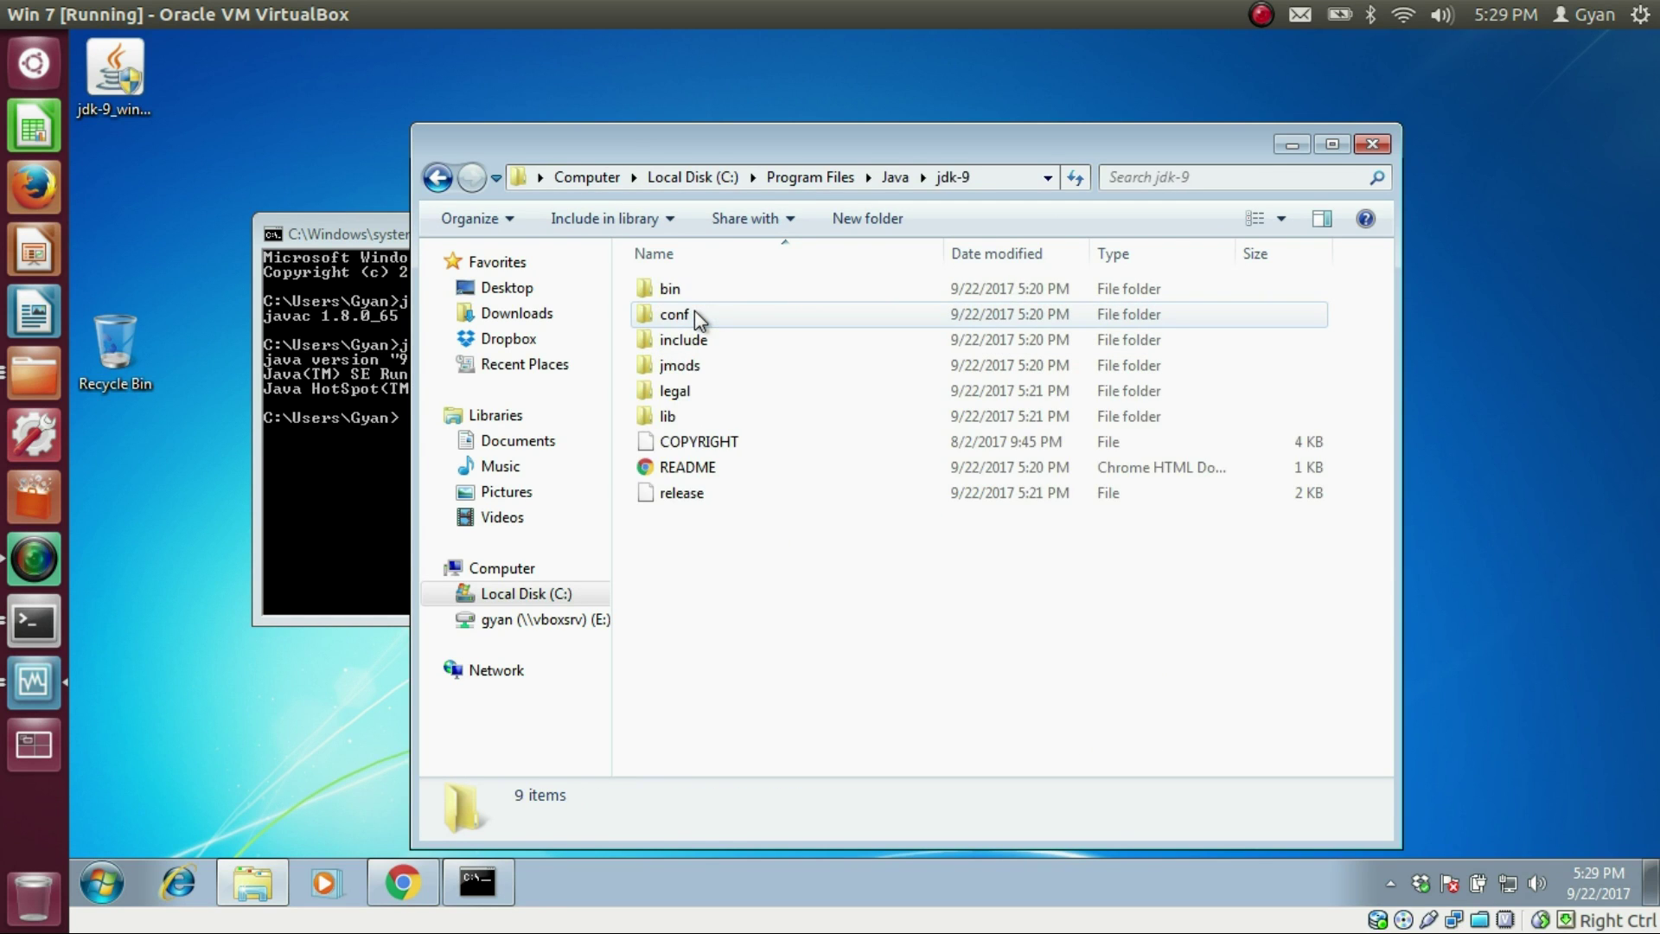
mouse_move(693, 313)
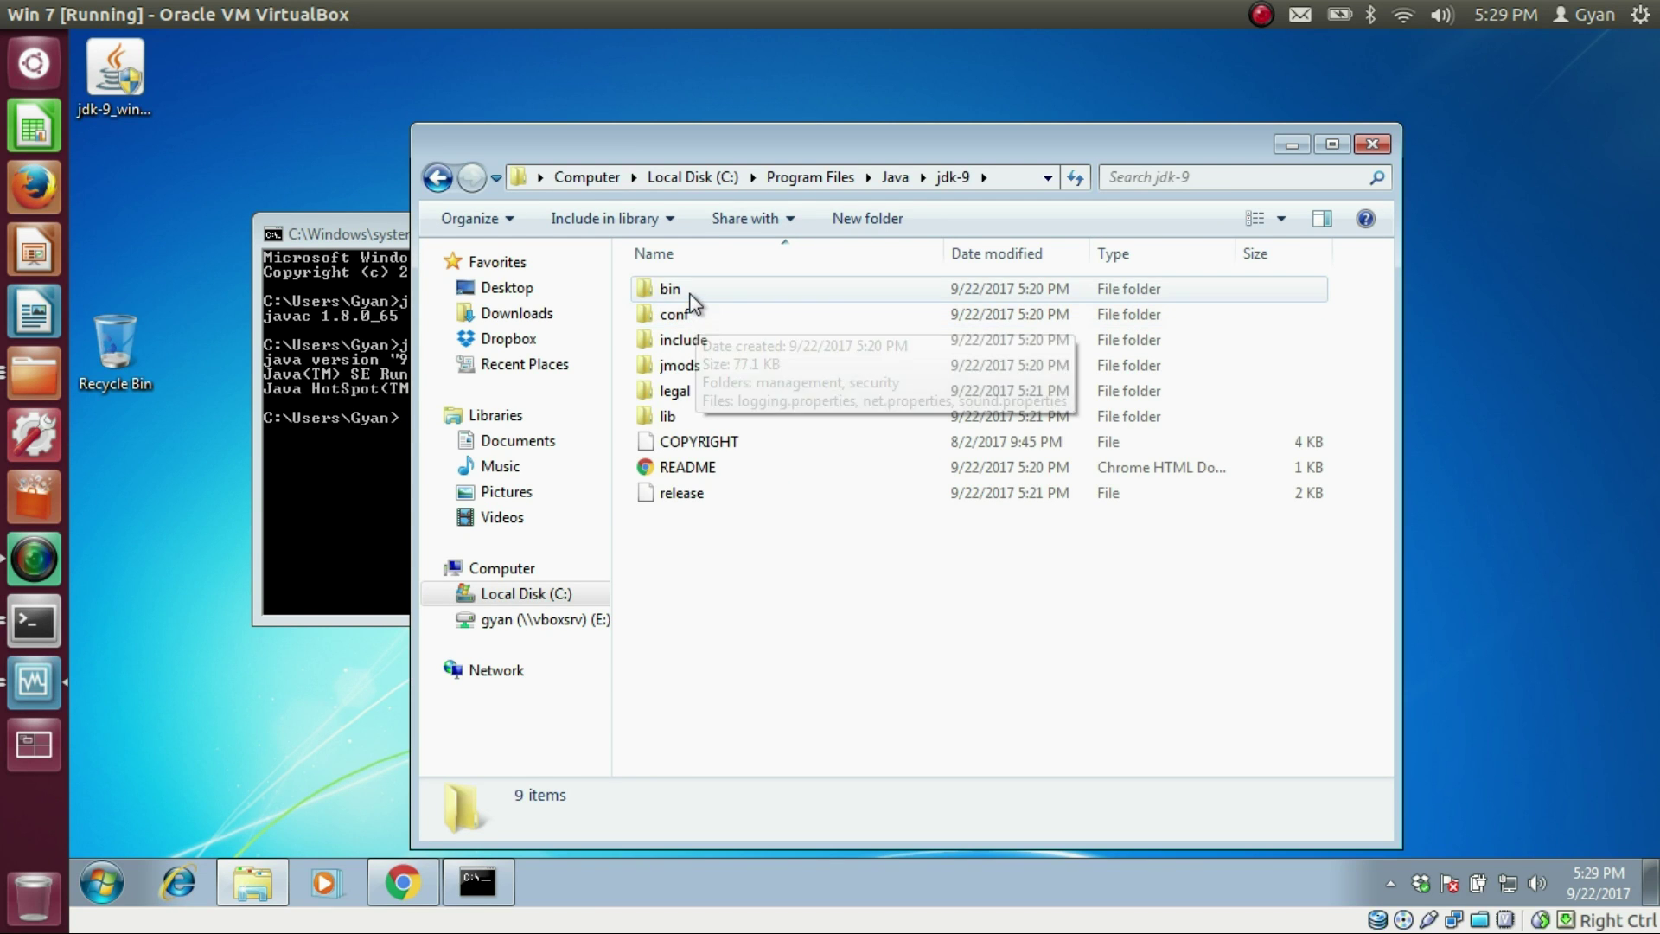
double_click(692, 291)
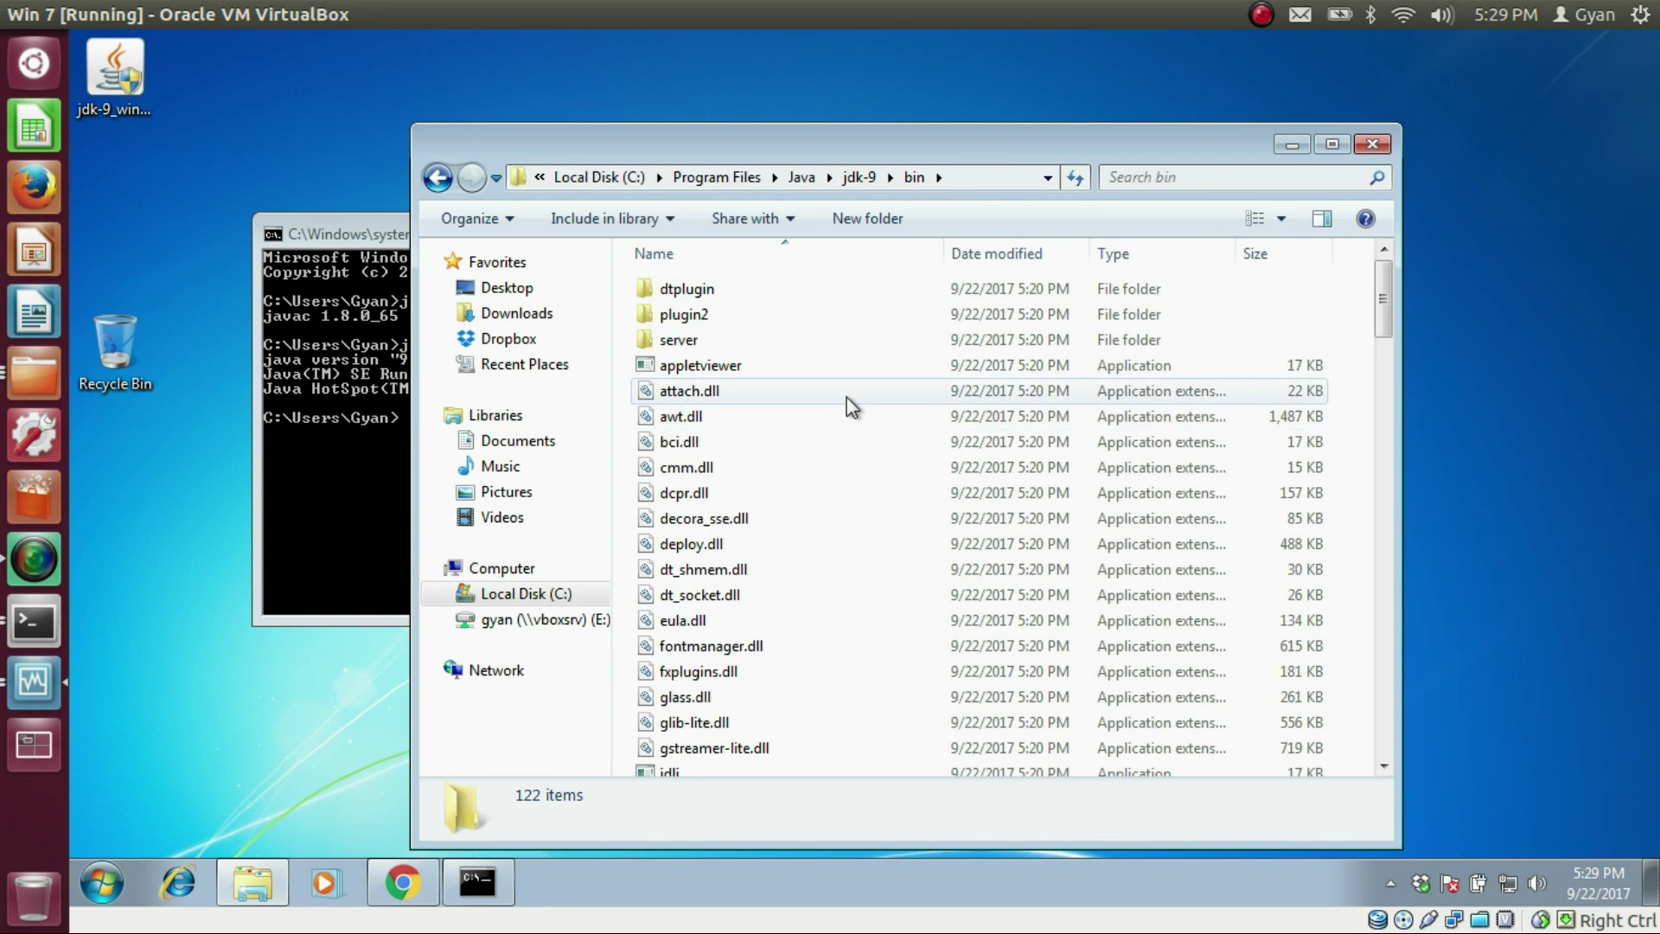
scroll(850, 402, "down", 10)
scroll(847, 406, "up", 10)
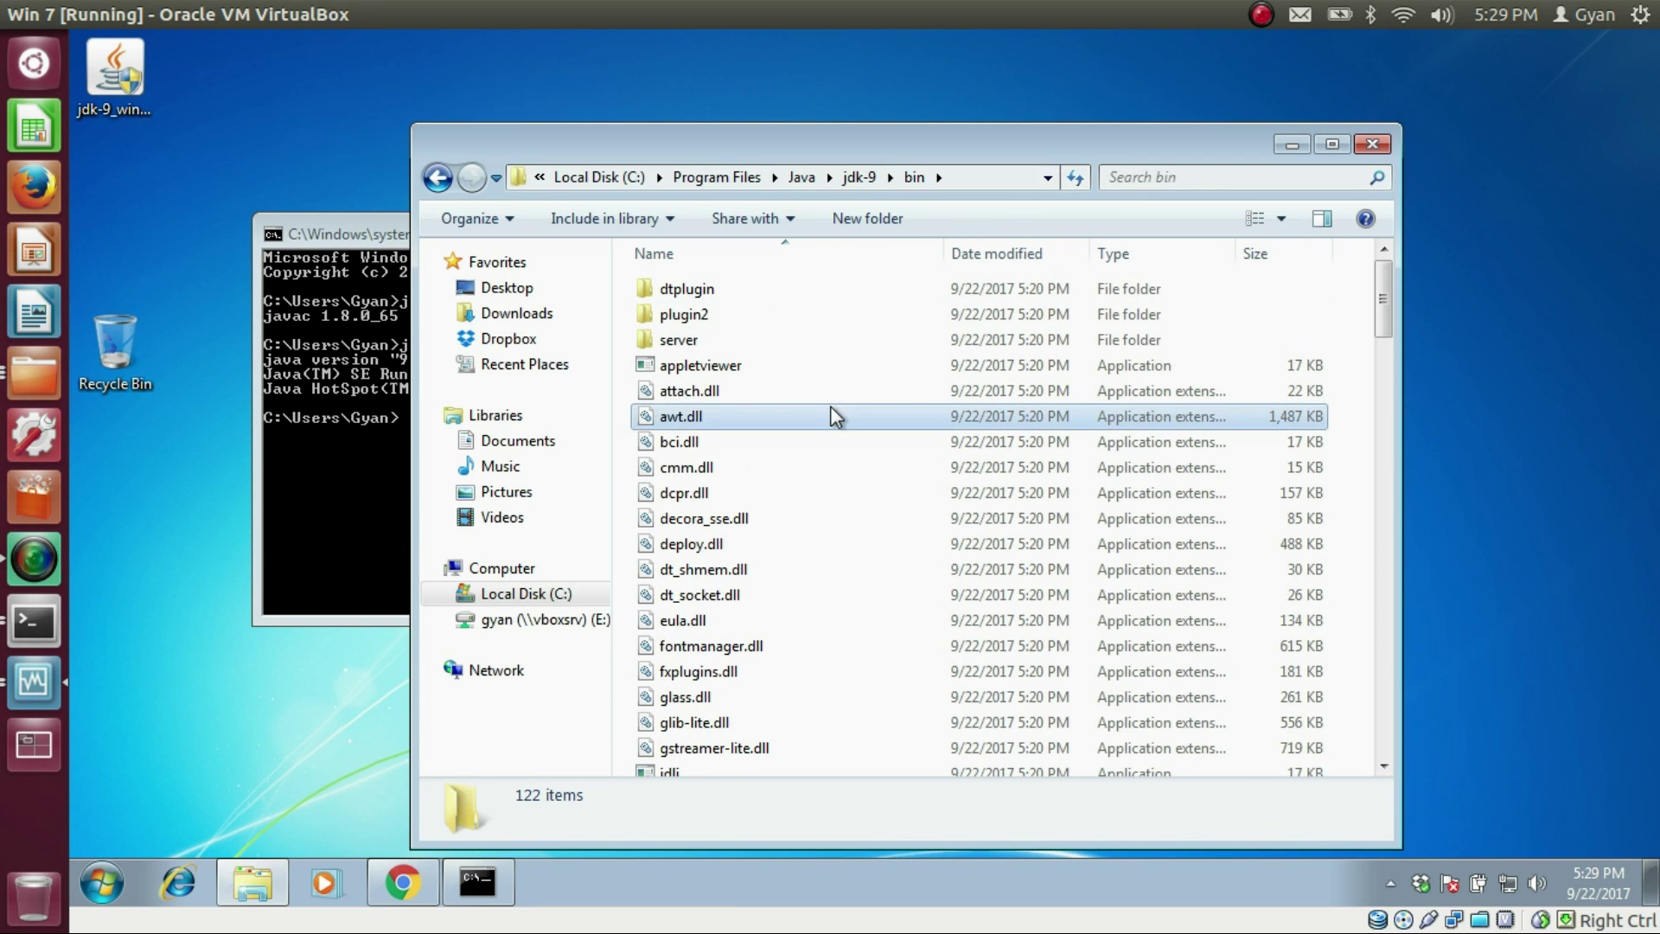
Copy the full path C:\Program Files\Java\jdk-9\bin from the address bar
left_click(834, 416)
left_click(999, 183)
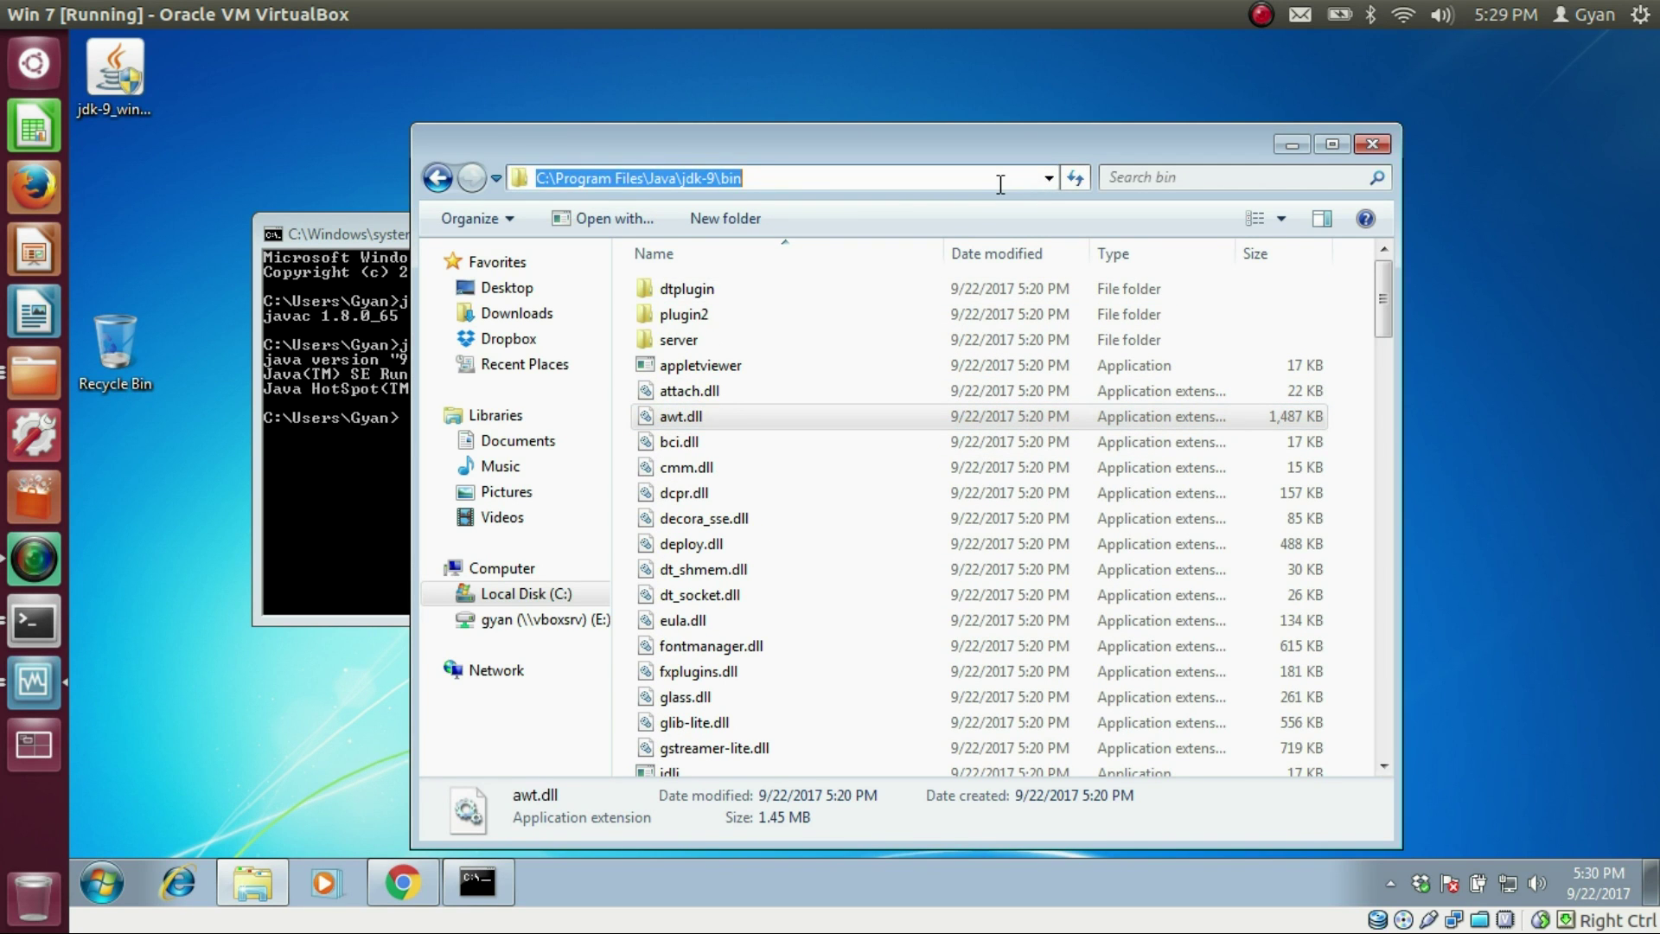
key("super")
left_click(948, 86)
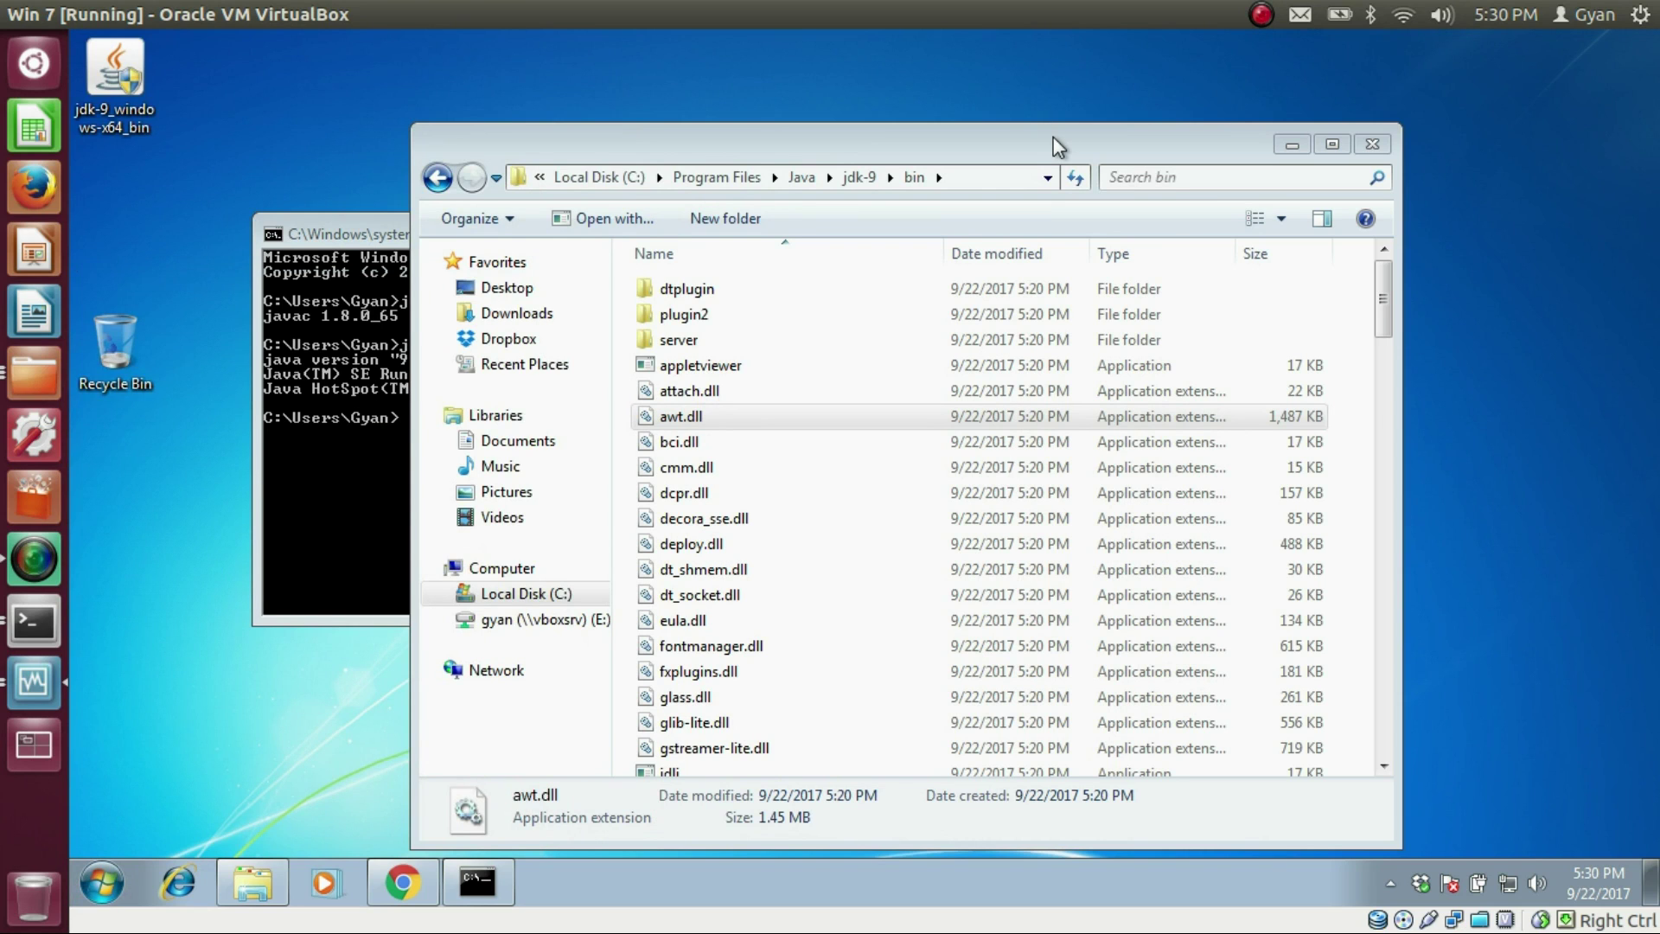
Open Environment Variables via Computer's Properties and Advanced system settings
key("super+e")
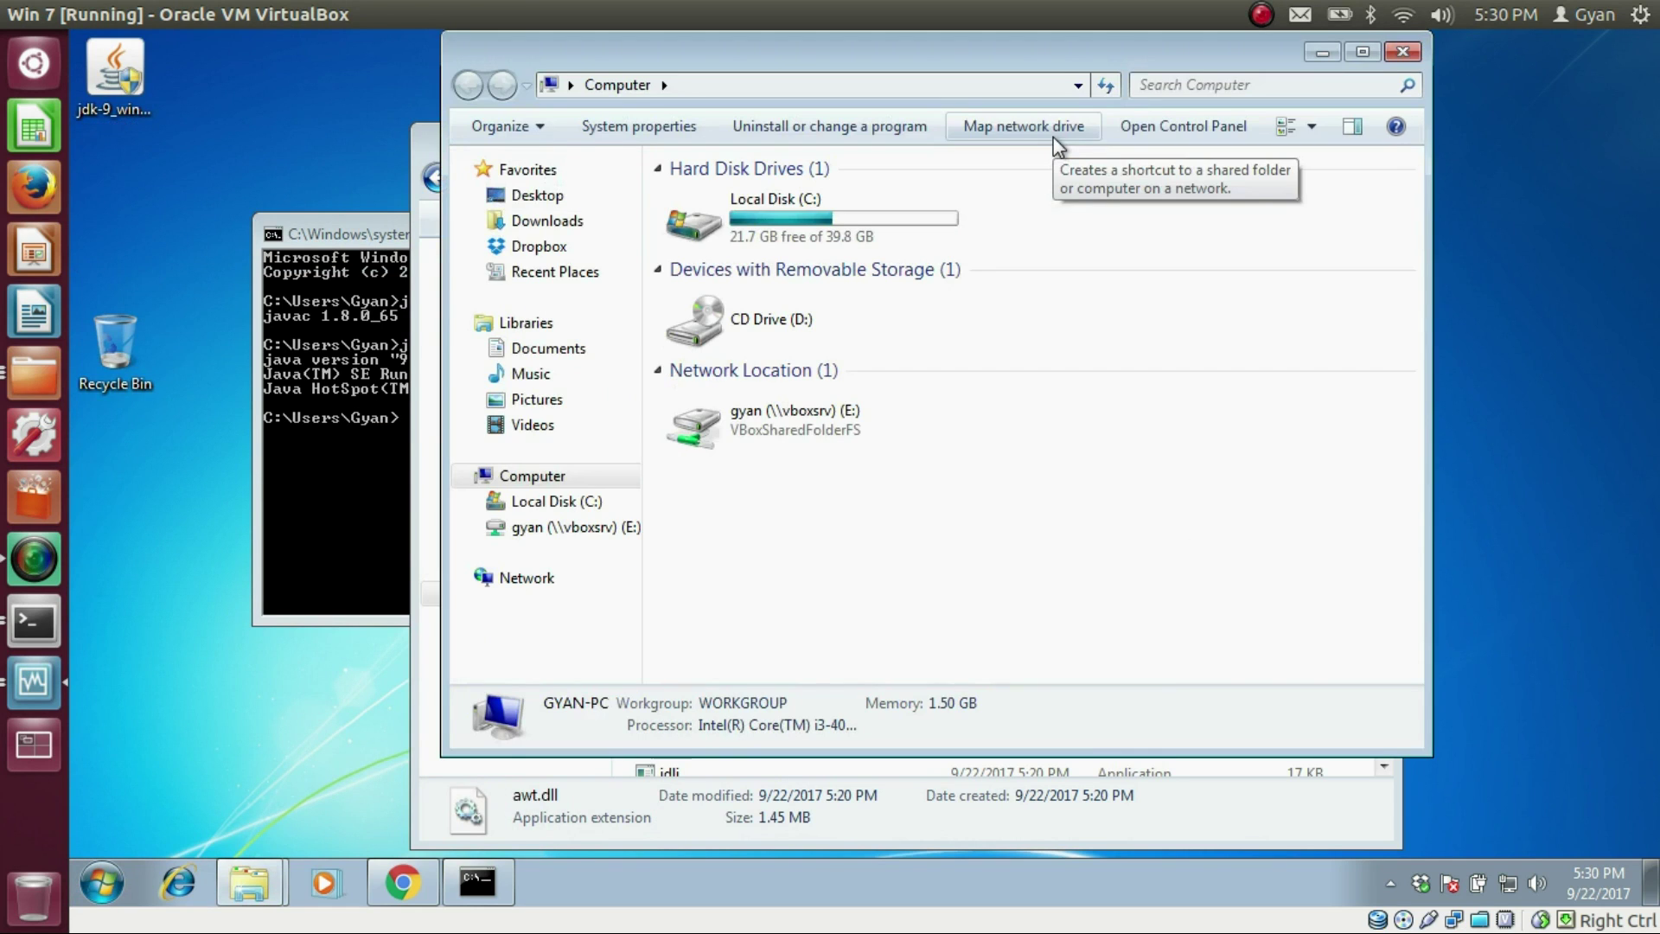
right_click(1078, 496)
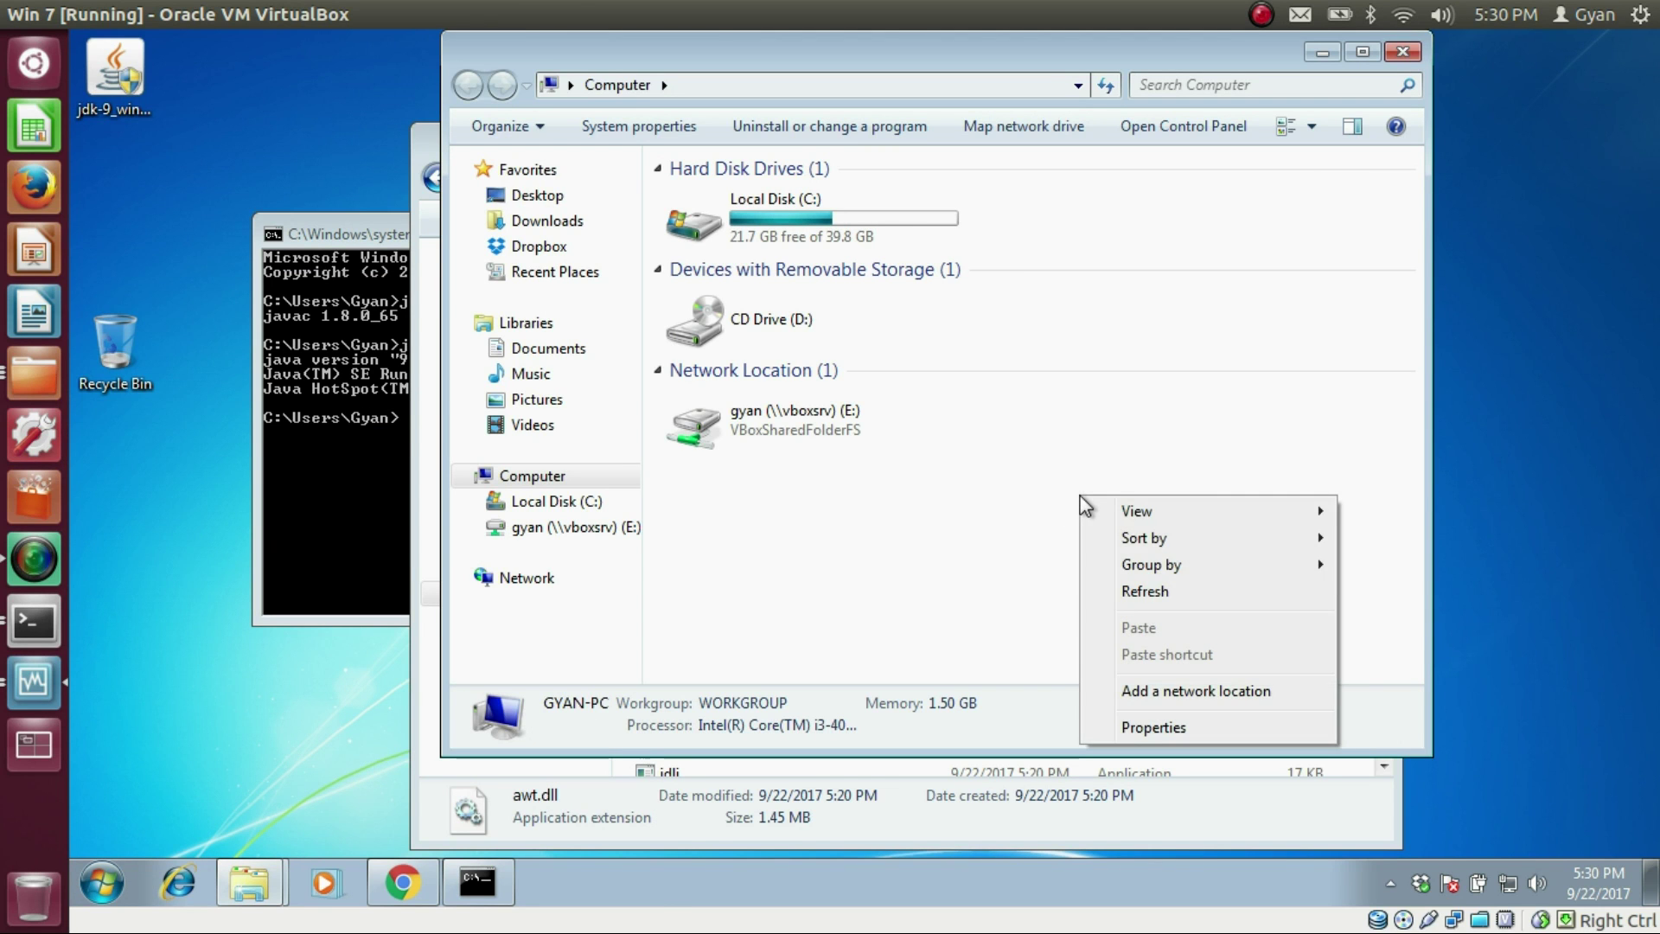
left_click(1154, 727)
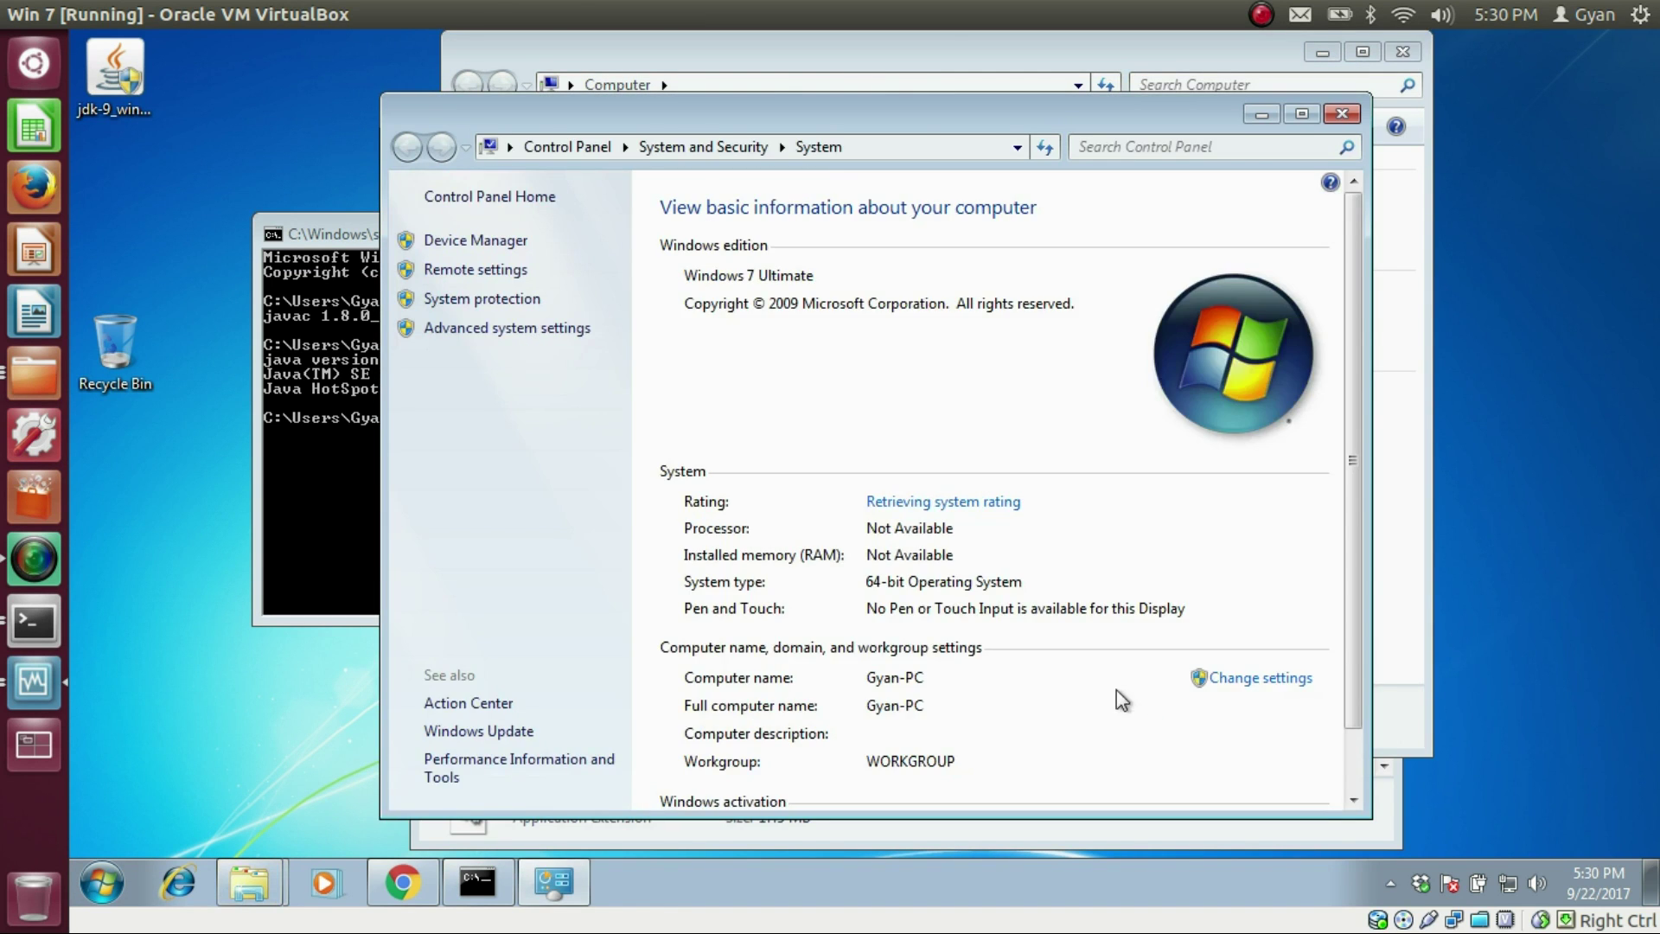
left_click(557, 332)
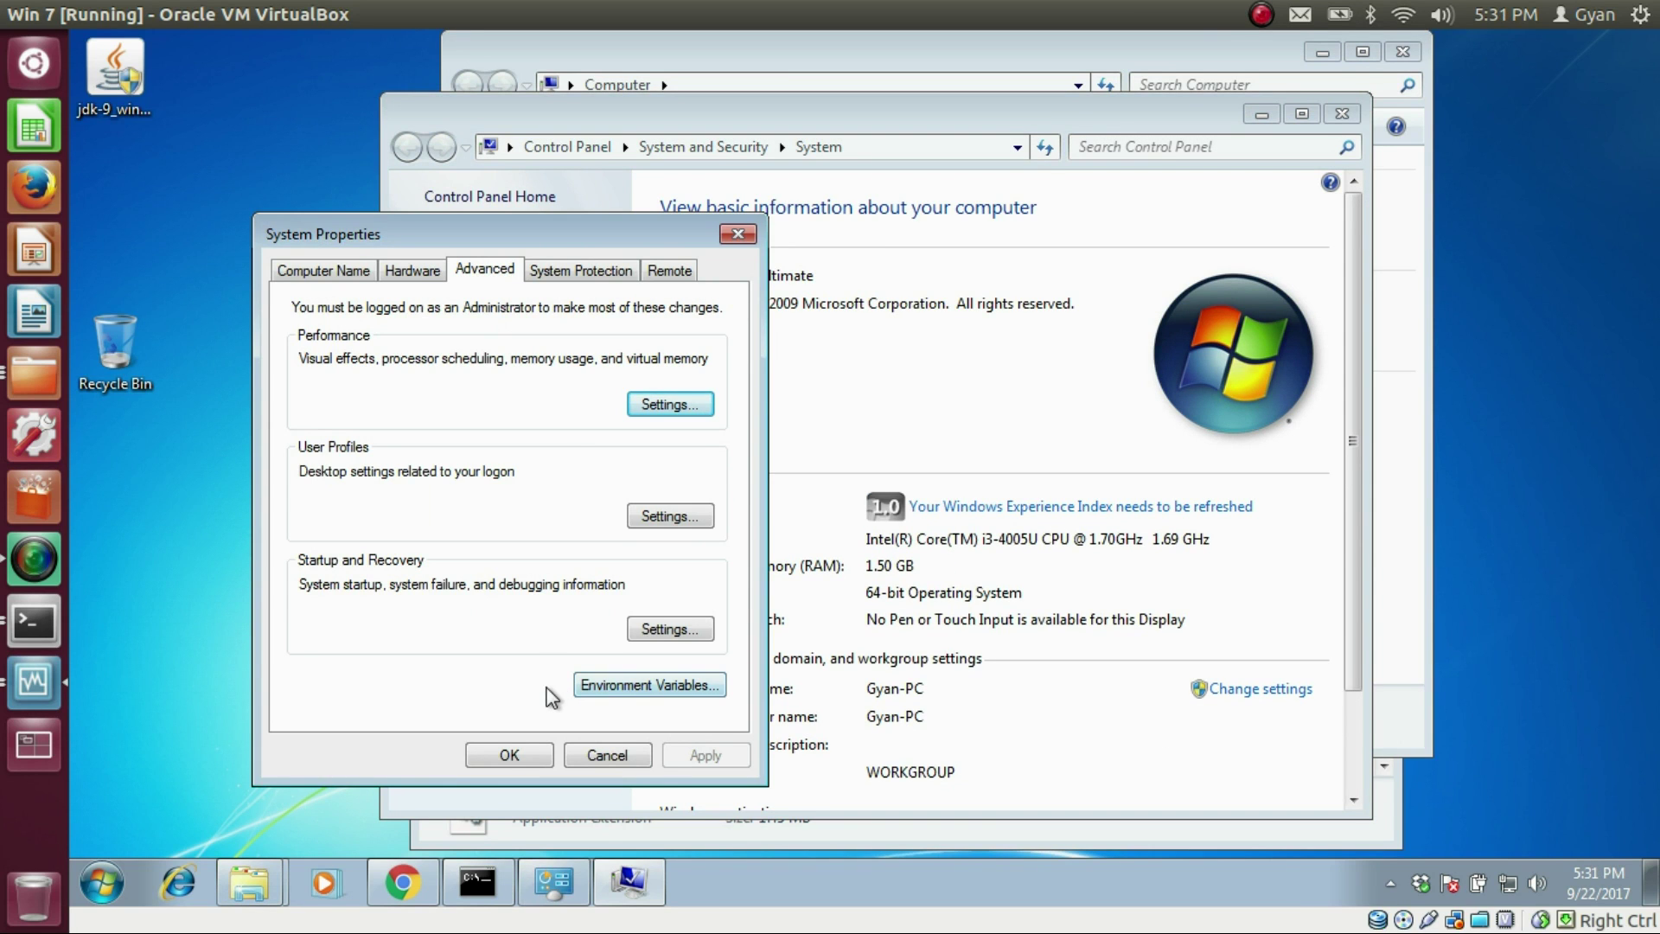
left_click(608, 687)
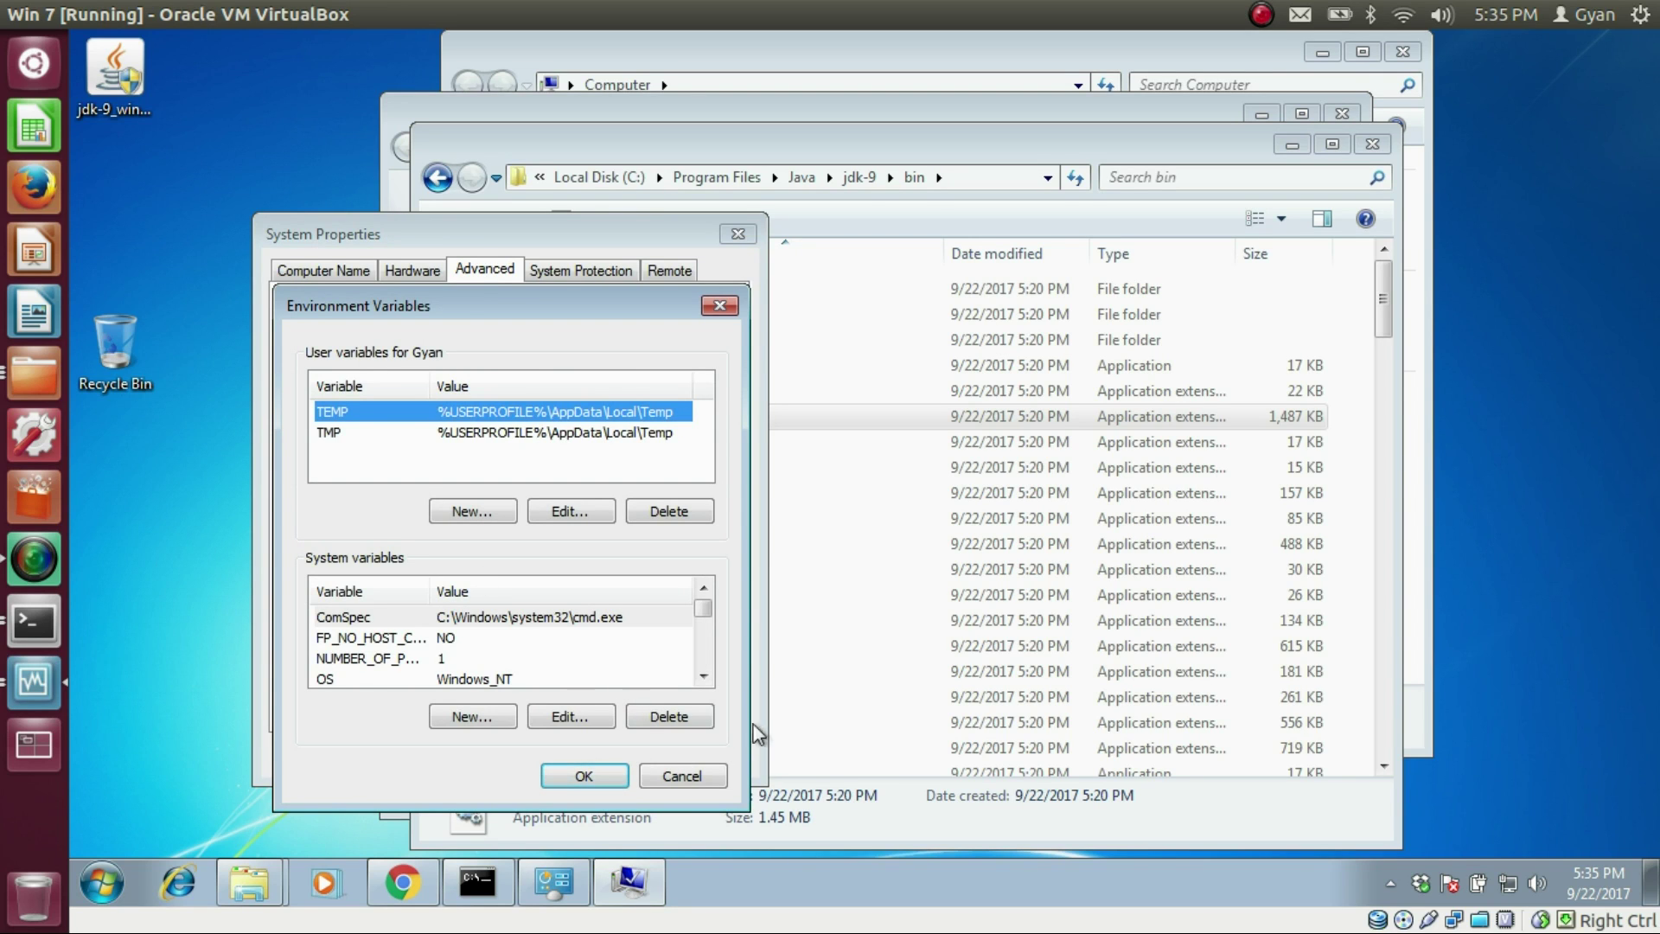
left_click(703, 677)
left_click(703, 677)
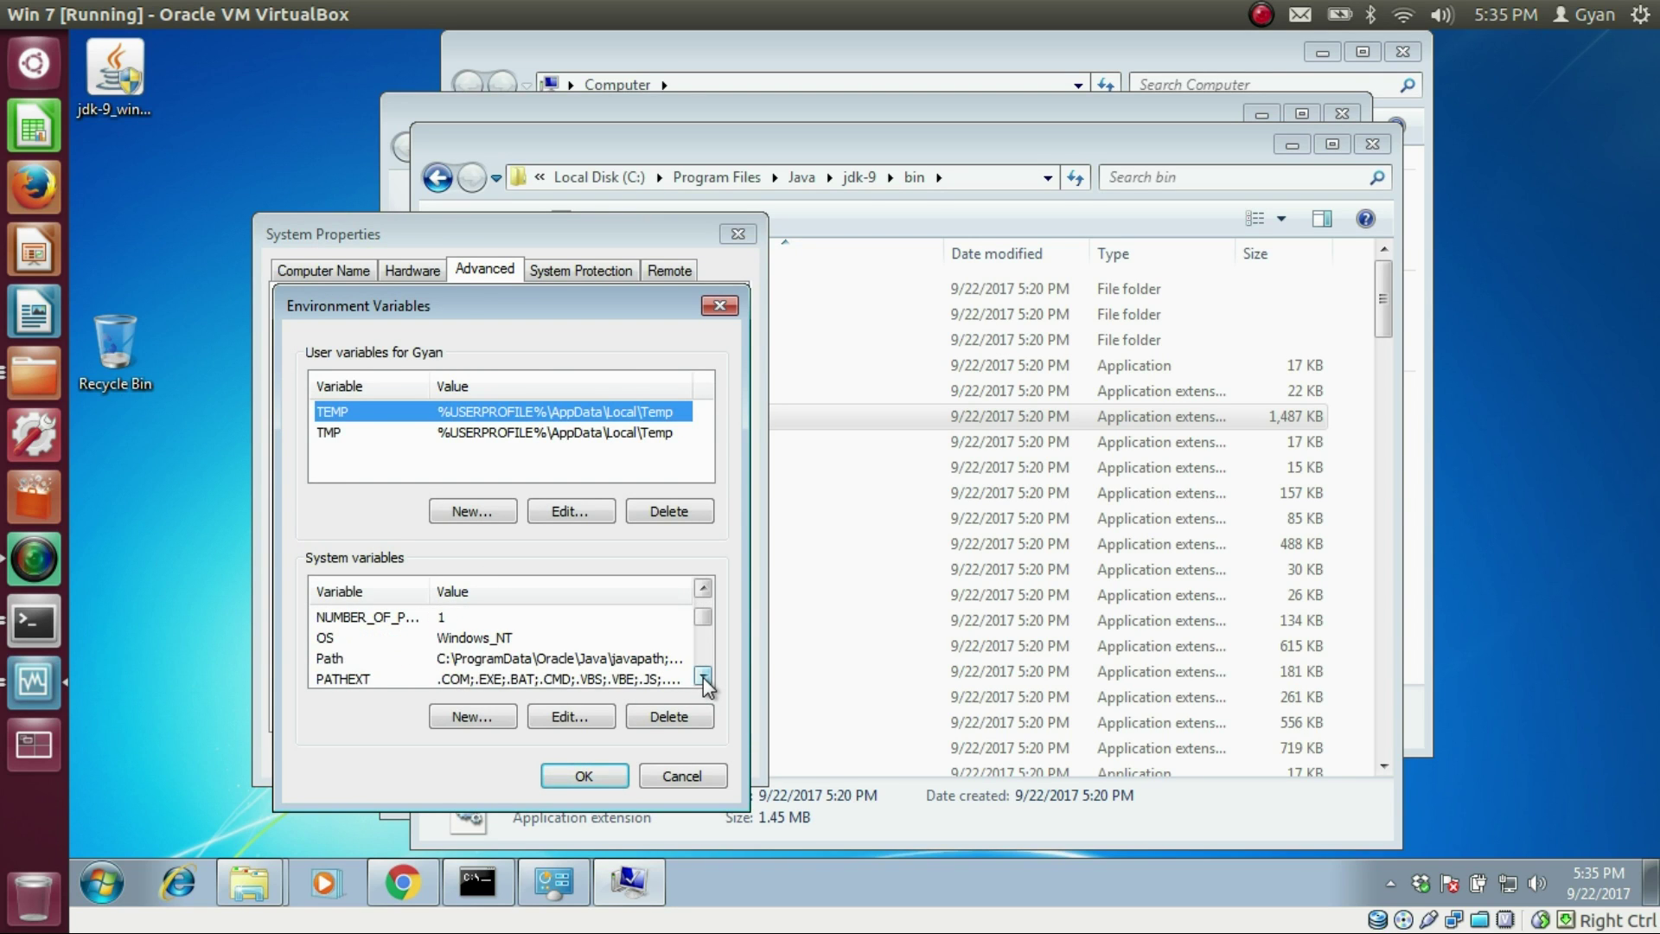
Replace the jdk1.8.0_65\bin entry in Path with C:\Program Files\Java\jdk-9\bin and save
left_click(482, 663)
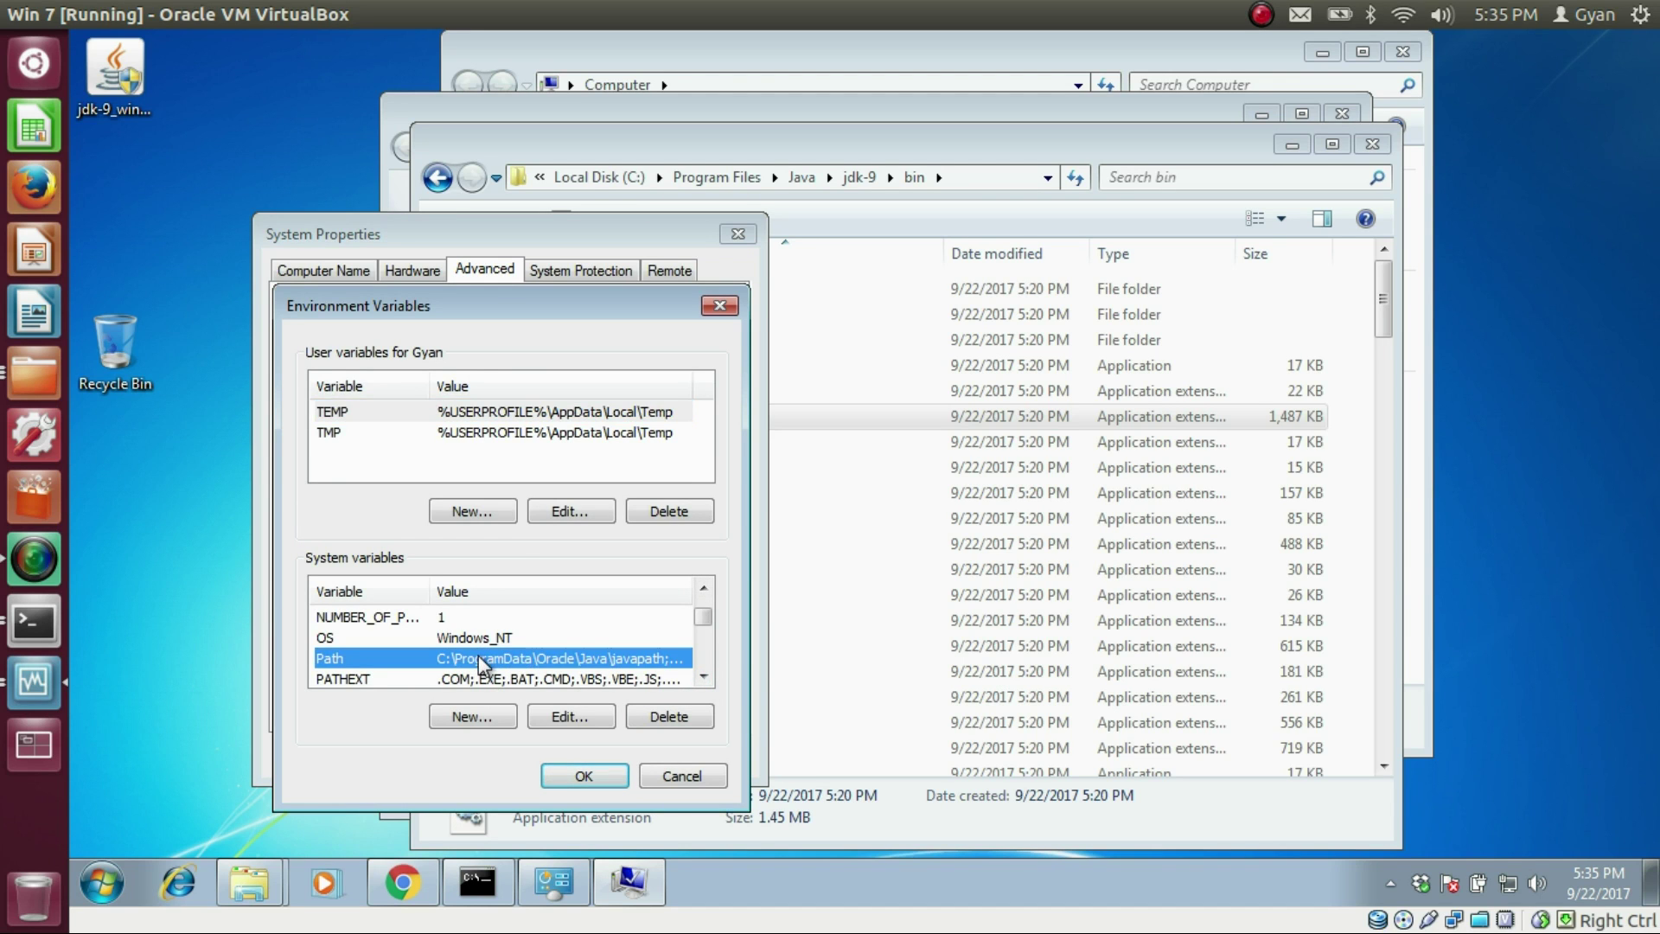
left_click(571, 715)
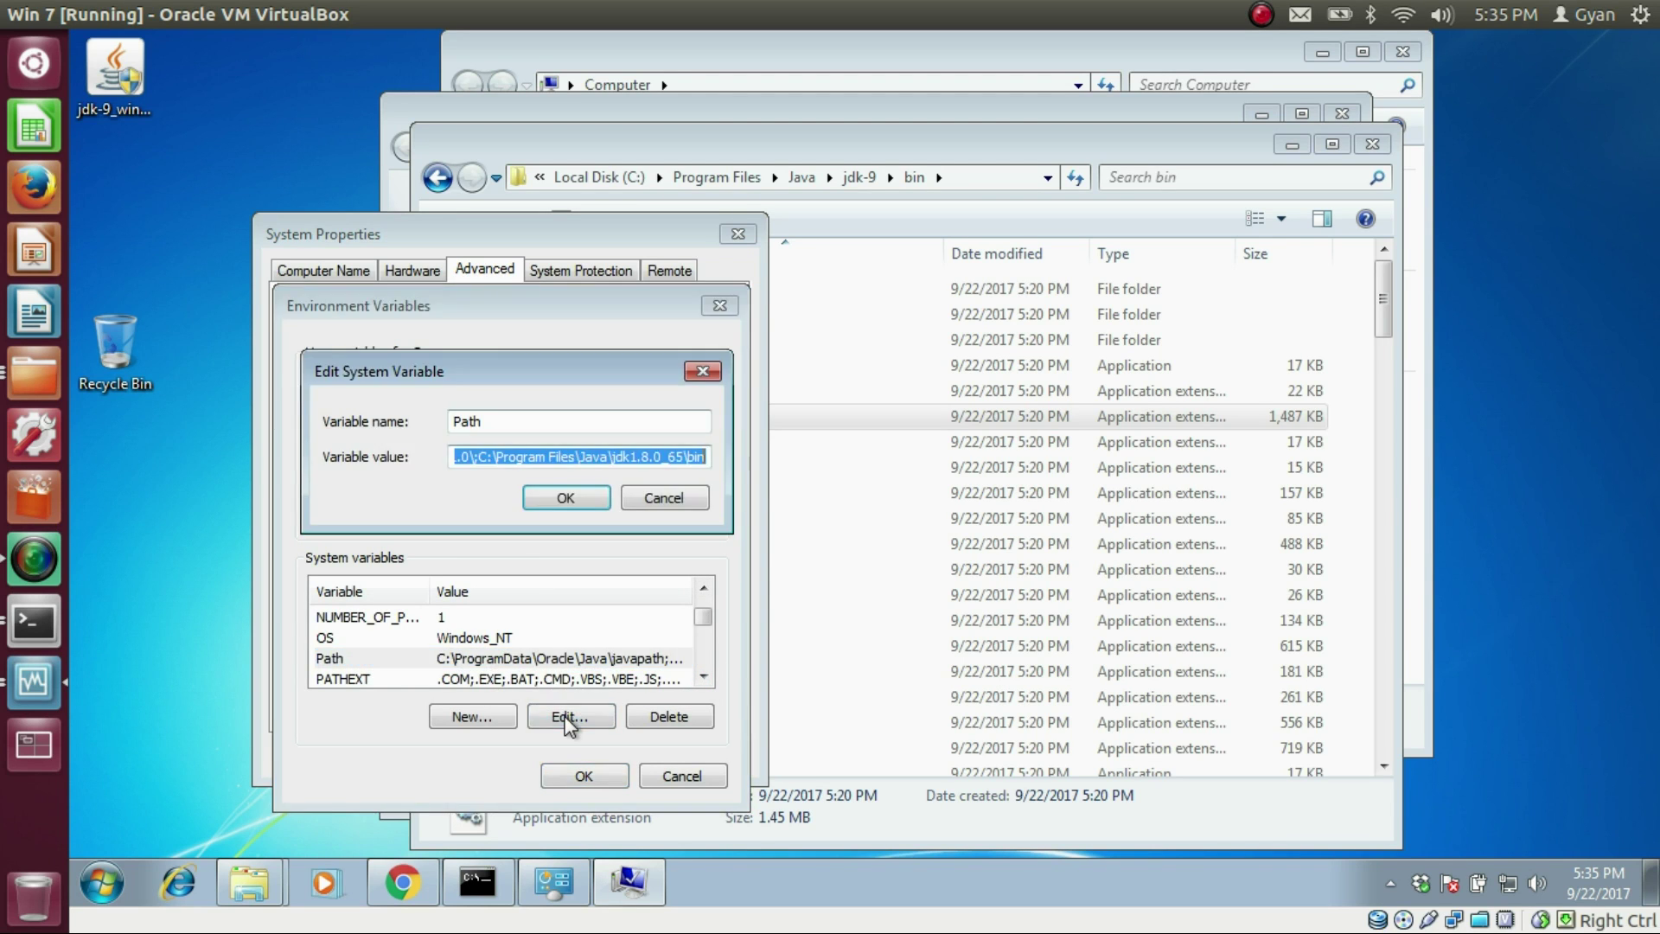
key("End")
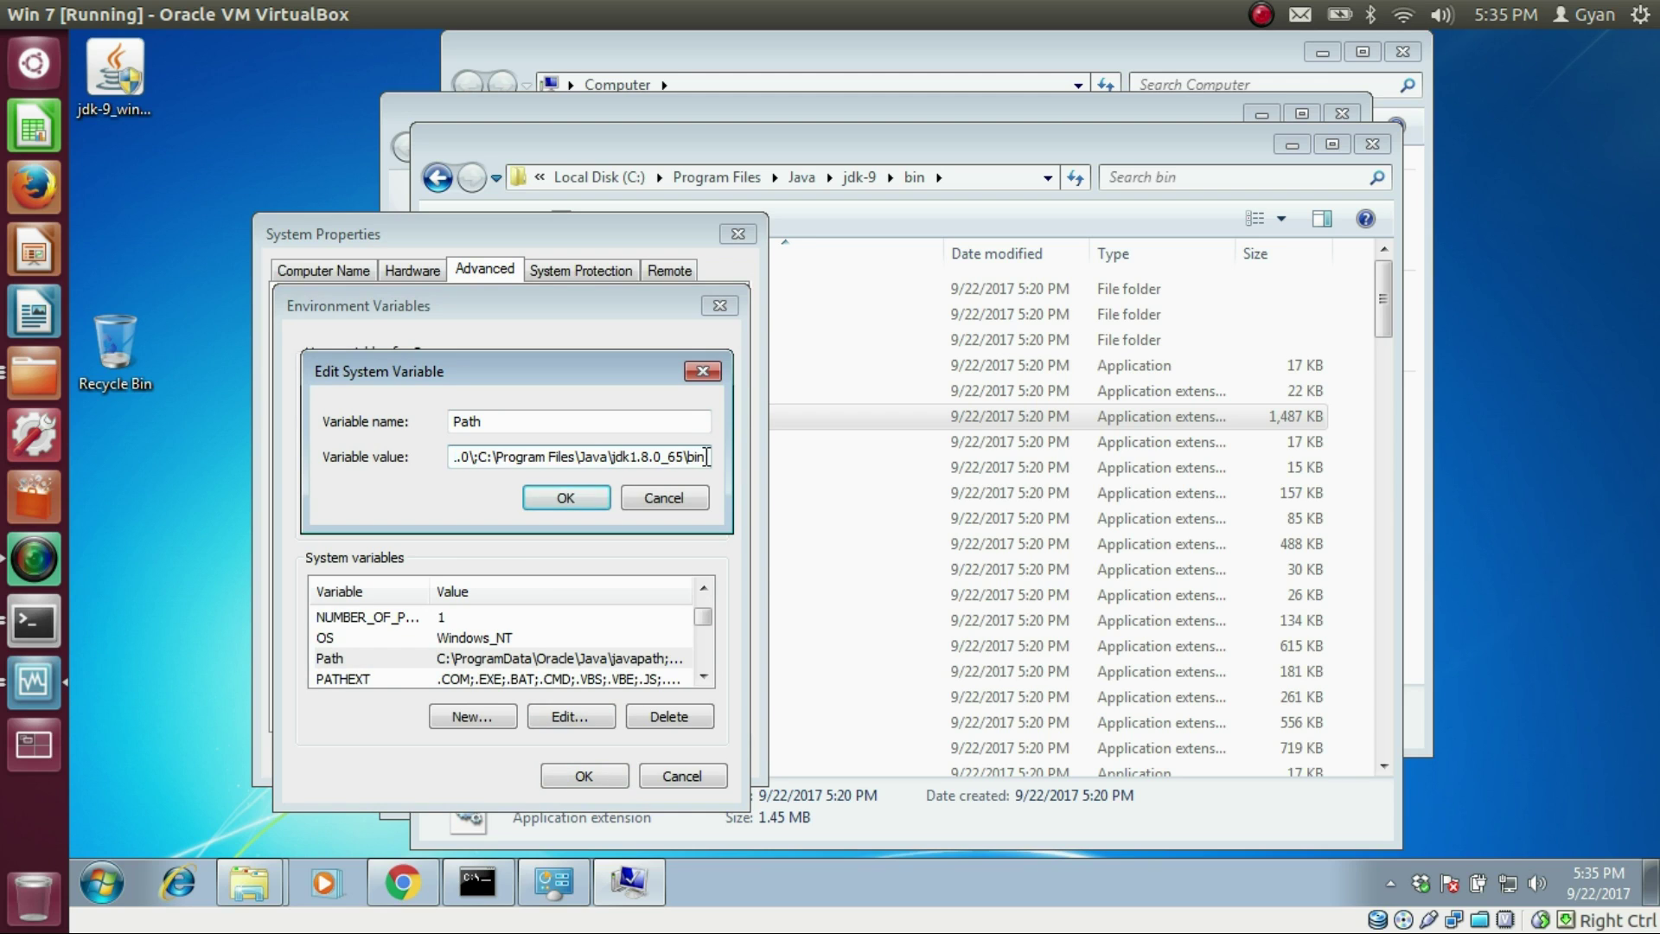
left_click_drag(477, 458, 710, 461)
left_click(484, 458)
left_click_drag(482, 456, 709, 489)
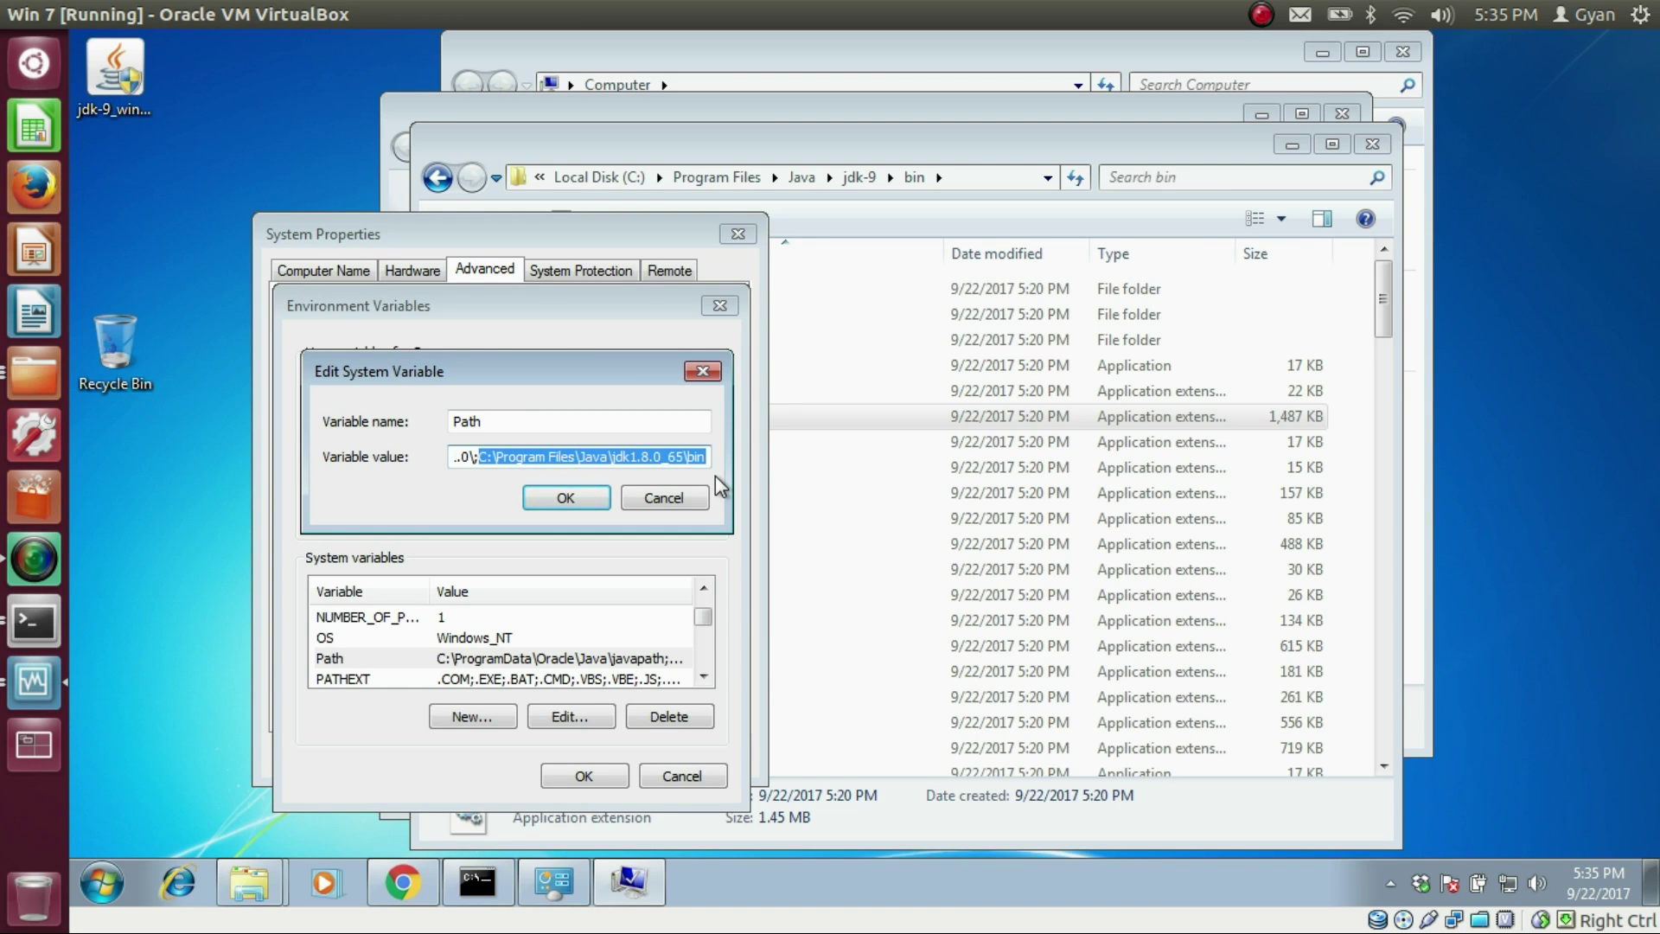
key("BackSpace")
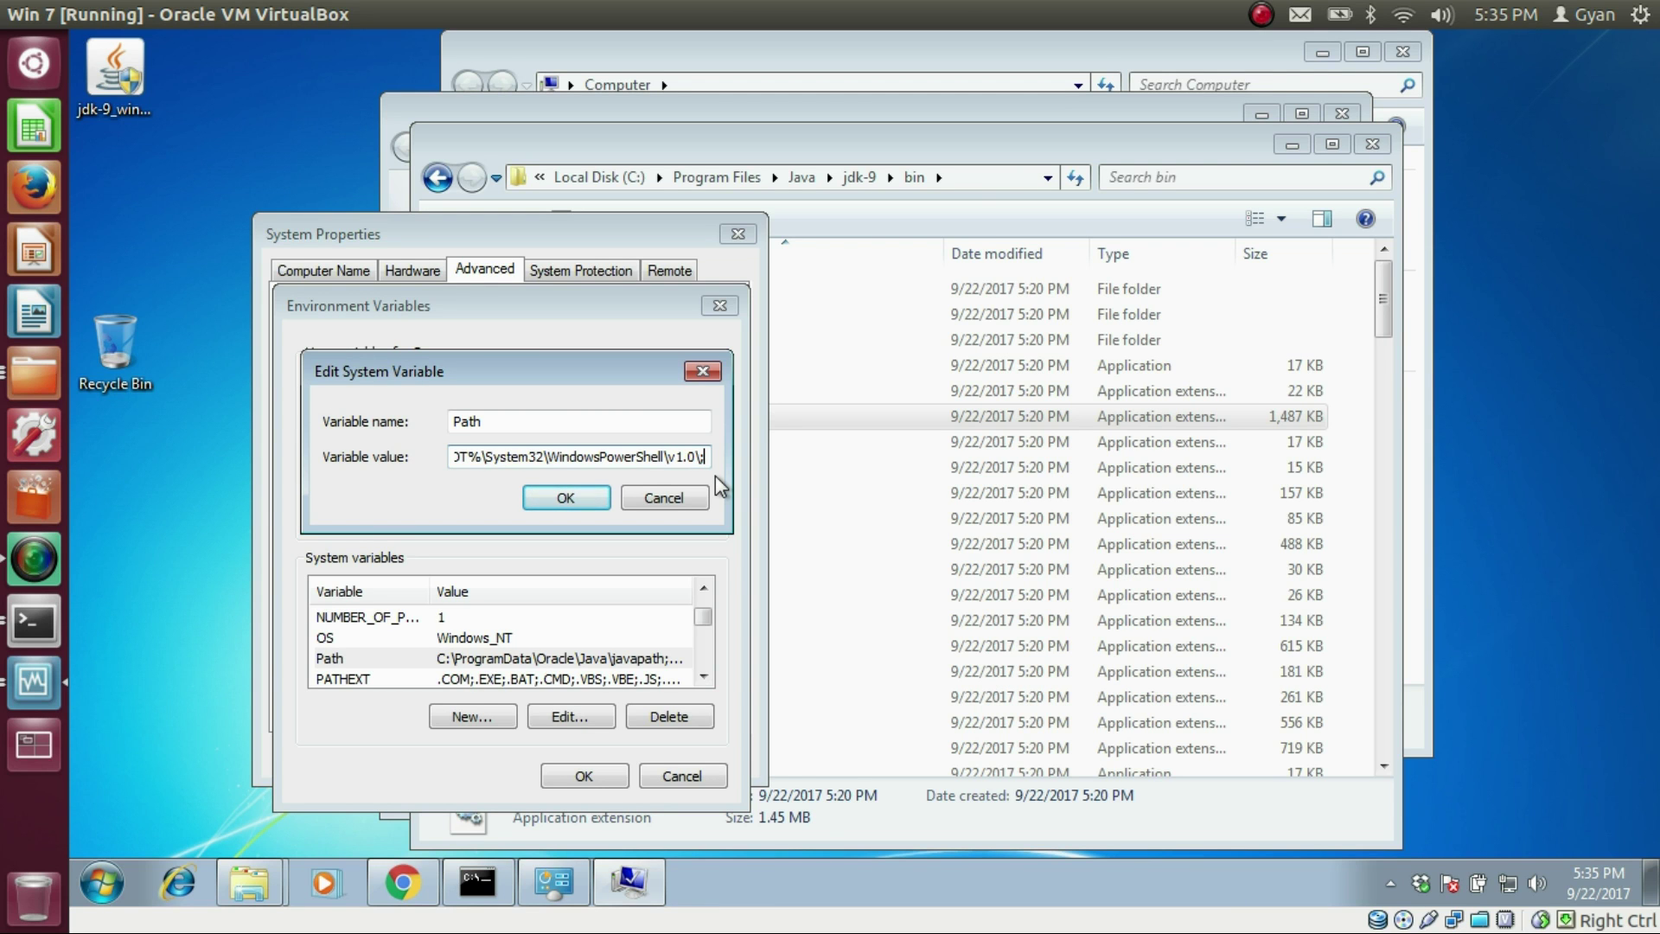
type("C:\\Program Files\\Java\\jdk-9\\bin")
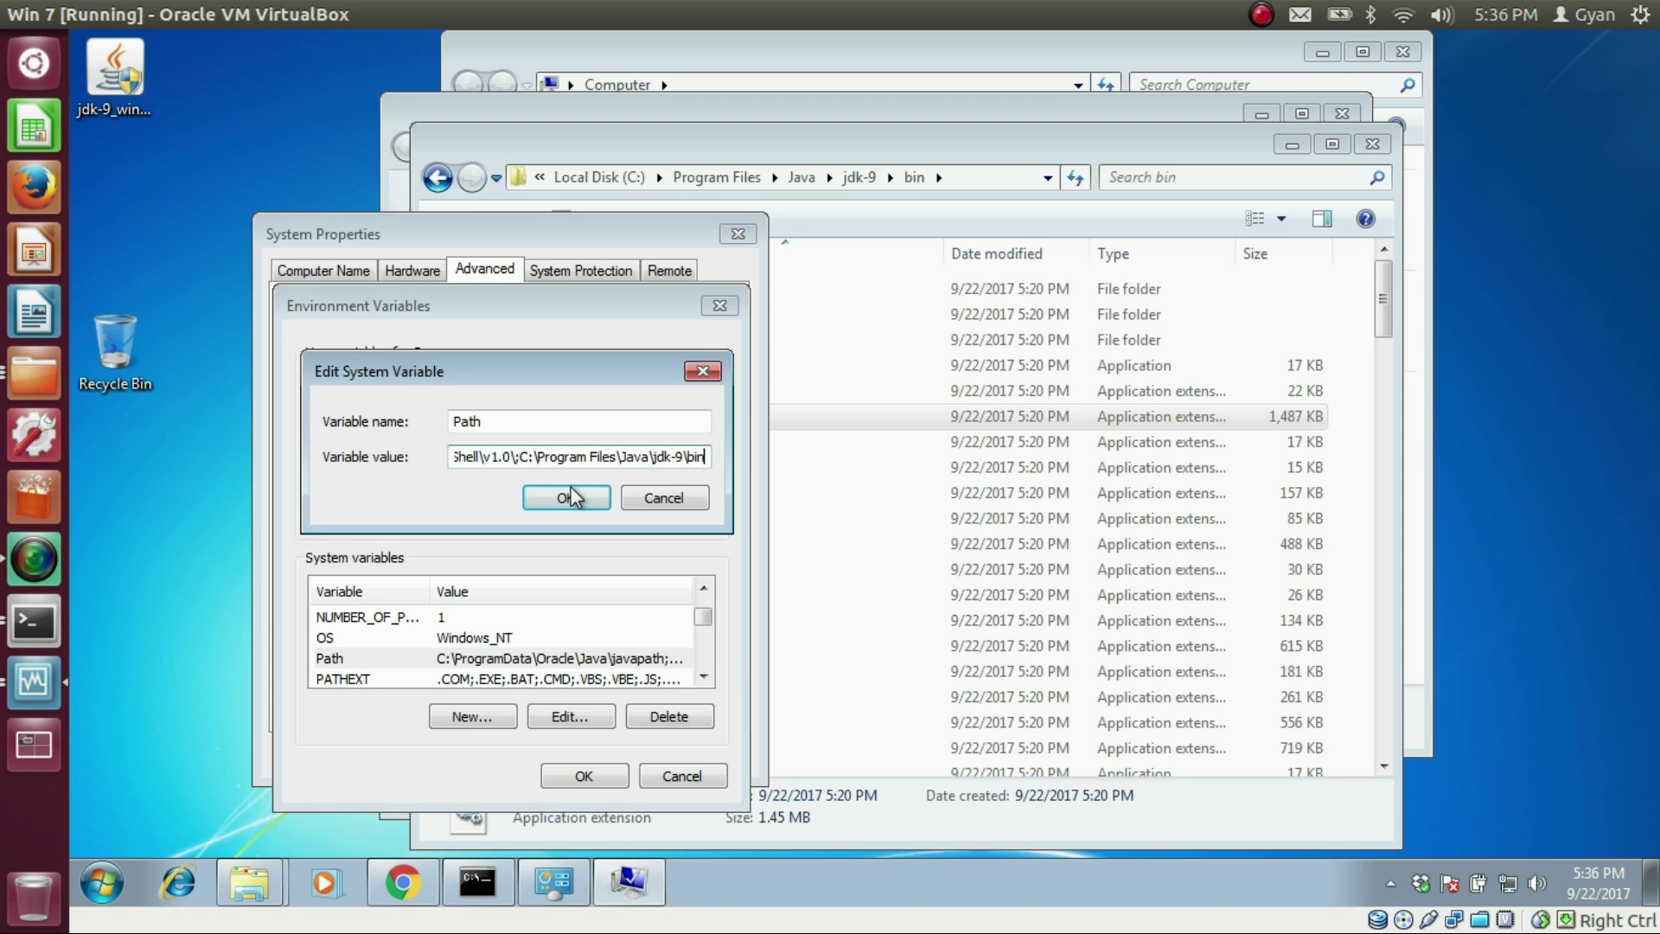
left_click(562, 498)
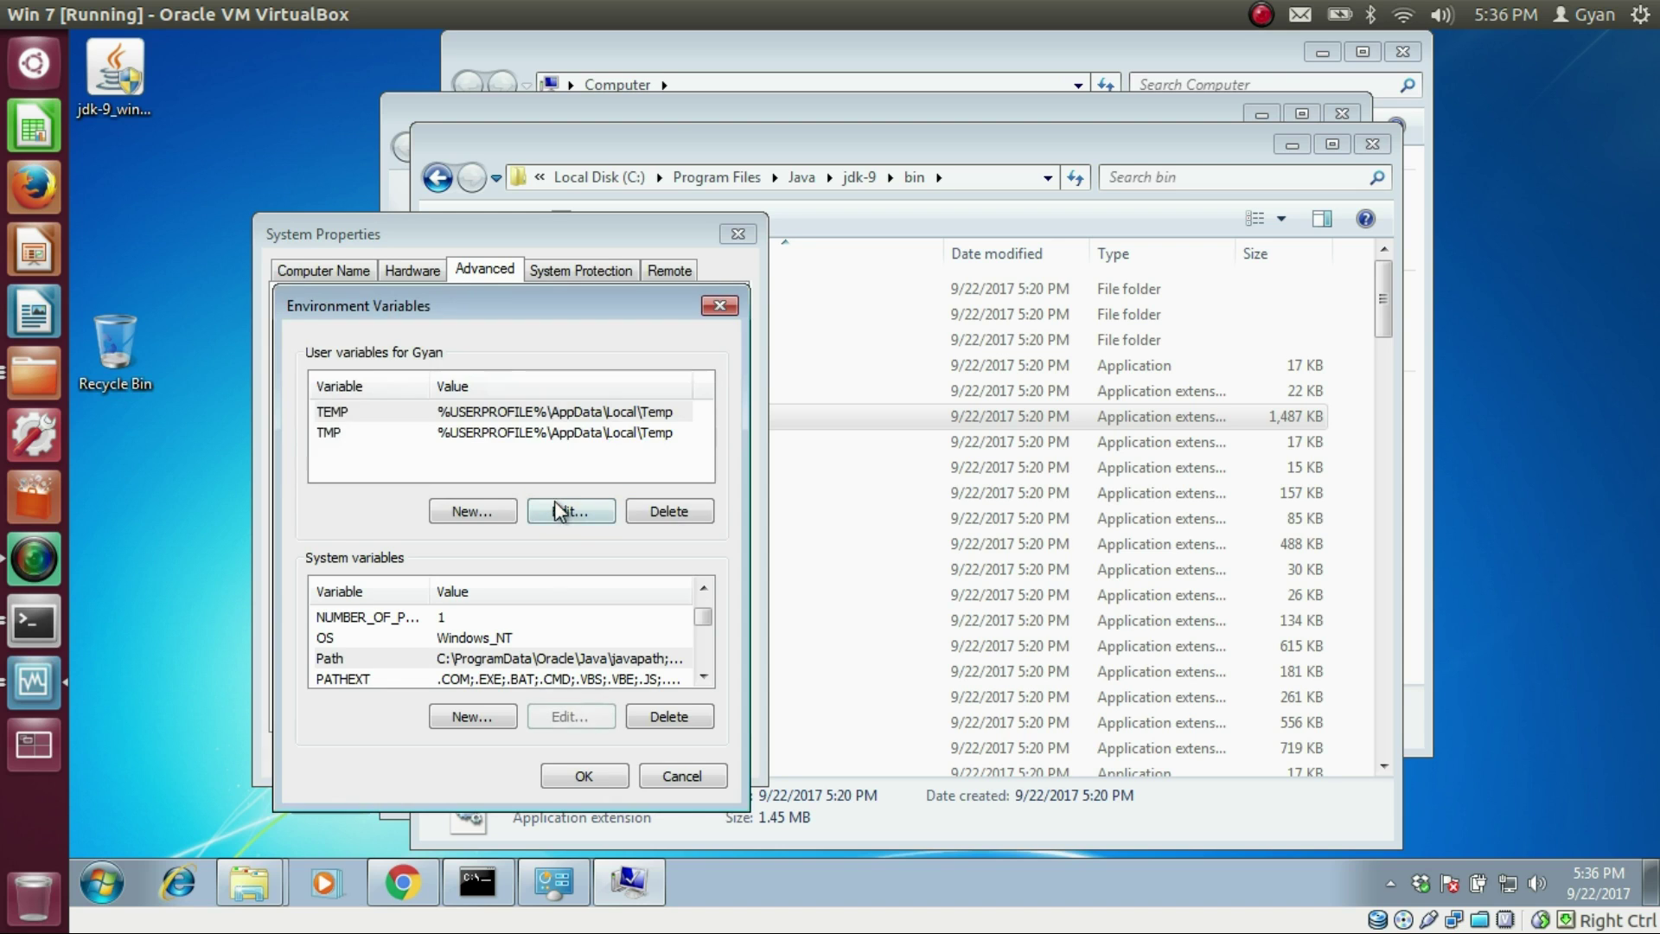
left_click(578, 776)
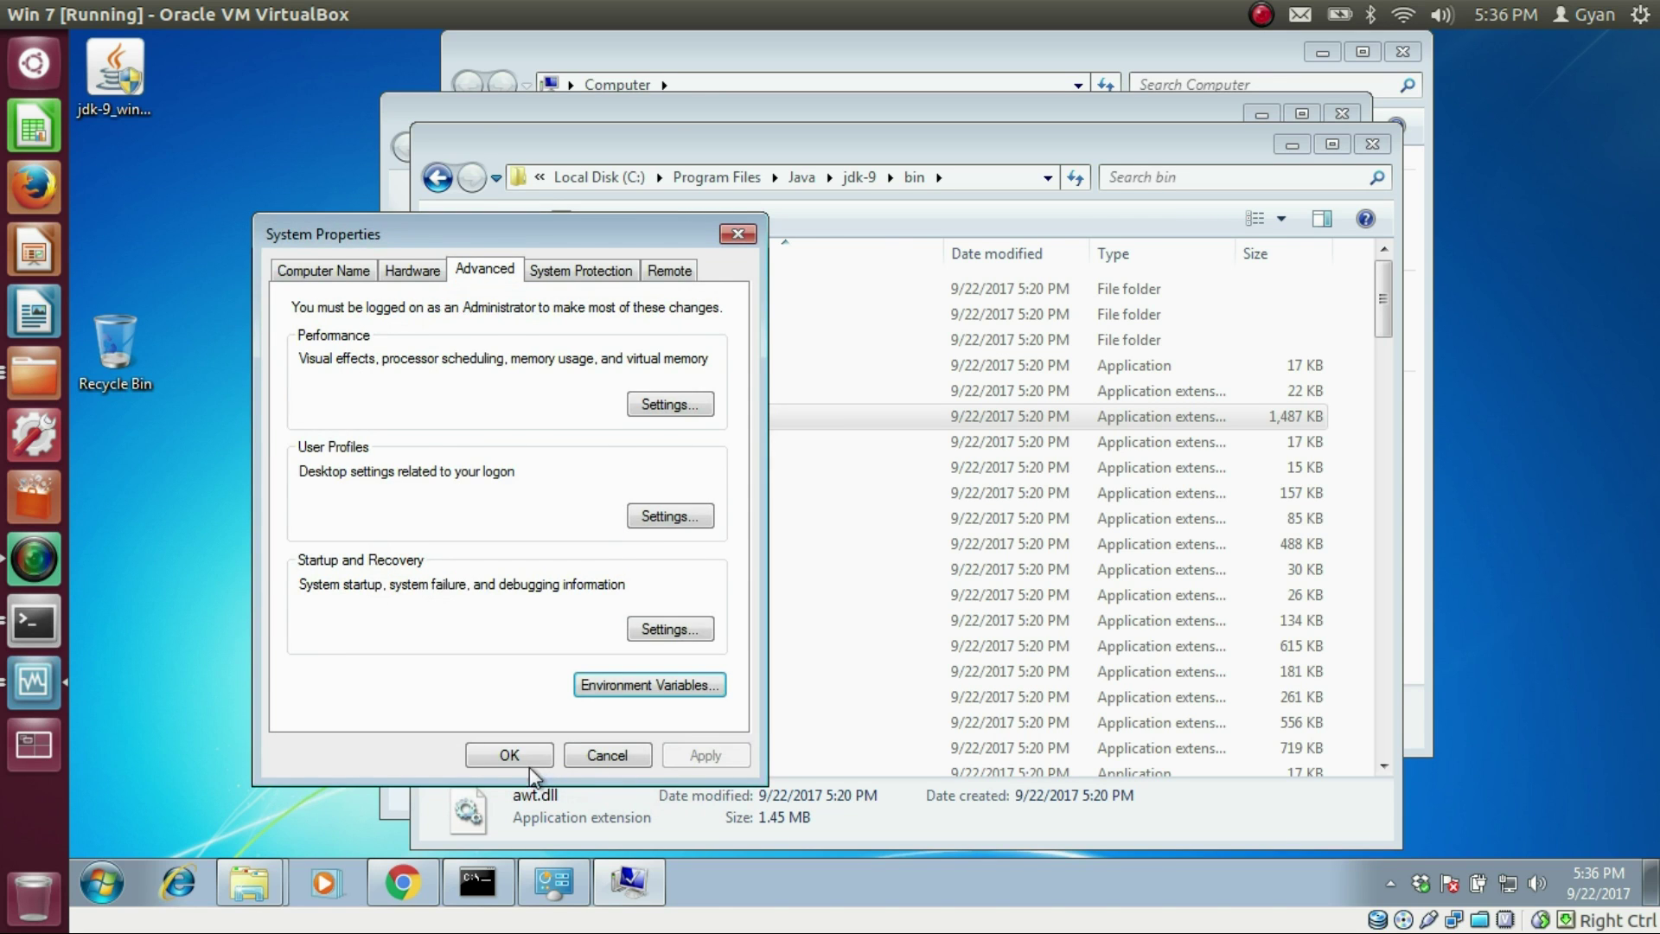
Close System Properties and rerun javac -version in the open Command Prompt
left_click(516, 756)
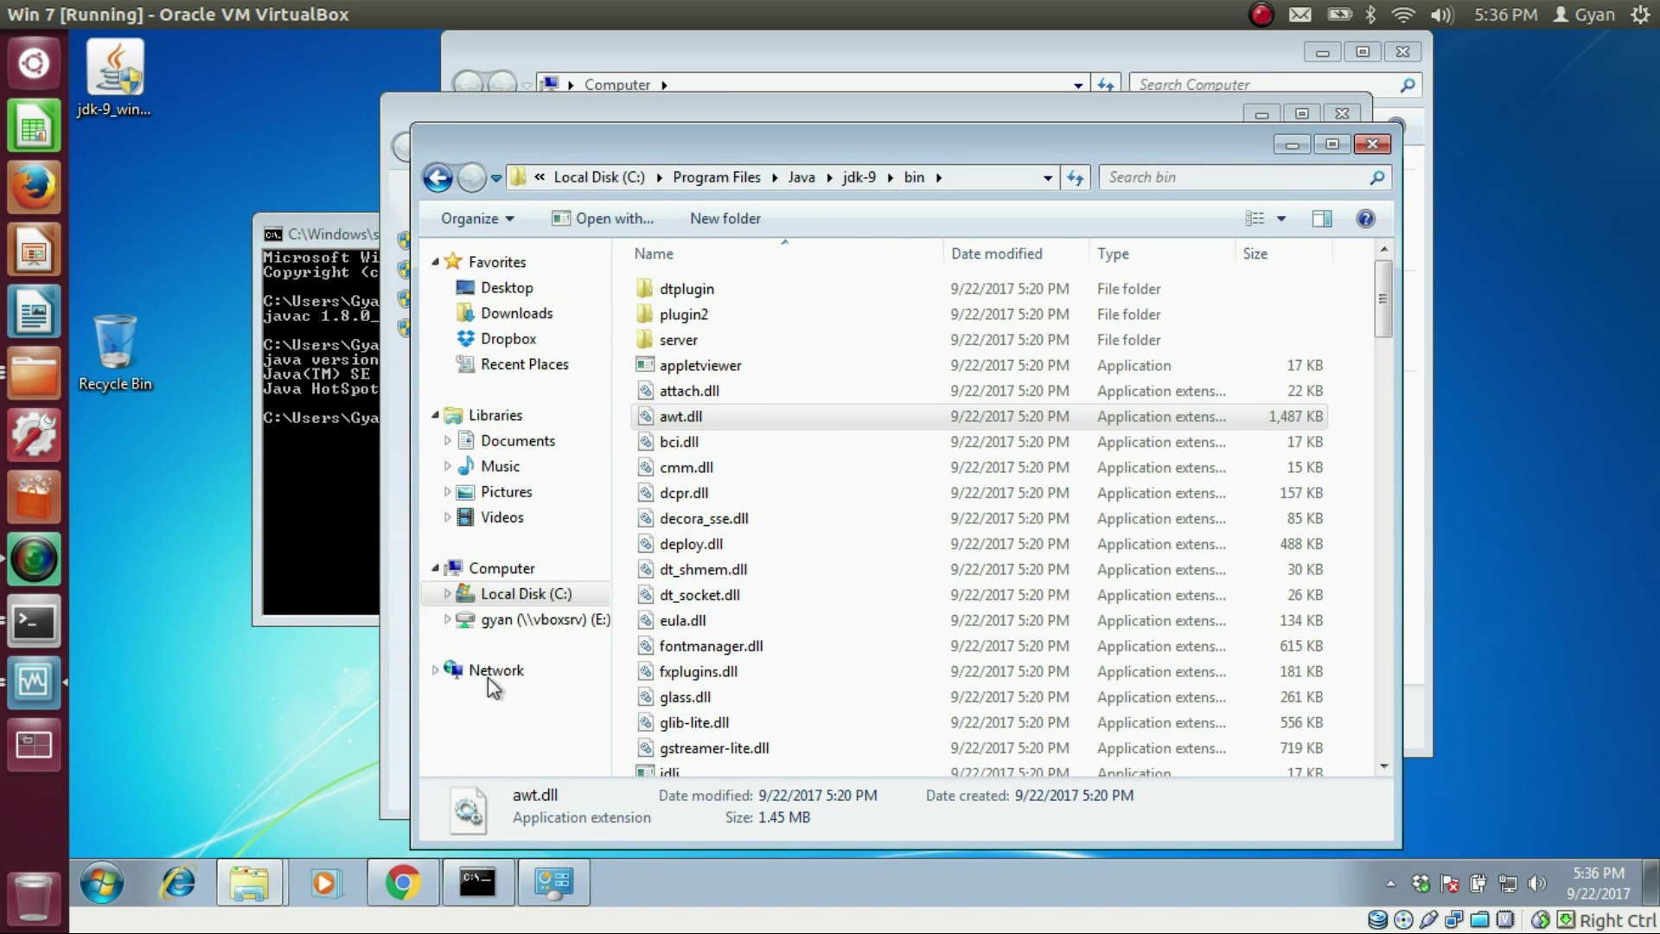
left_click(333, 538)
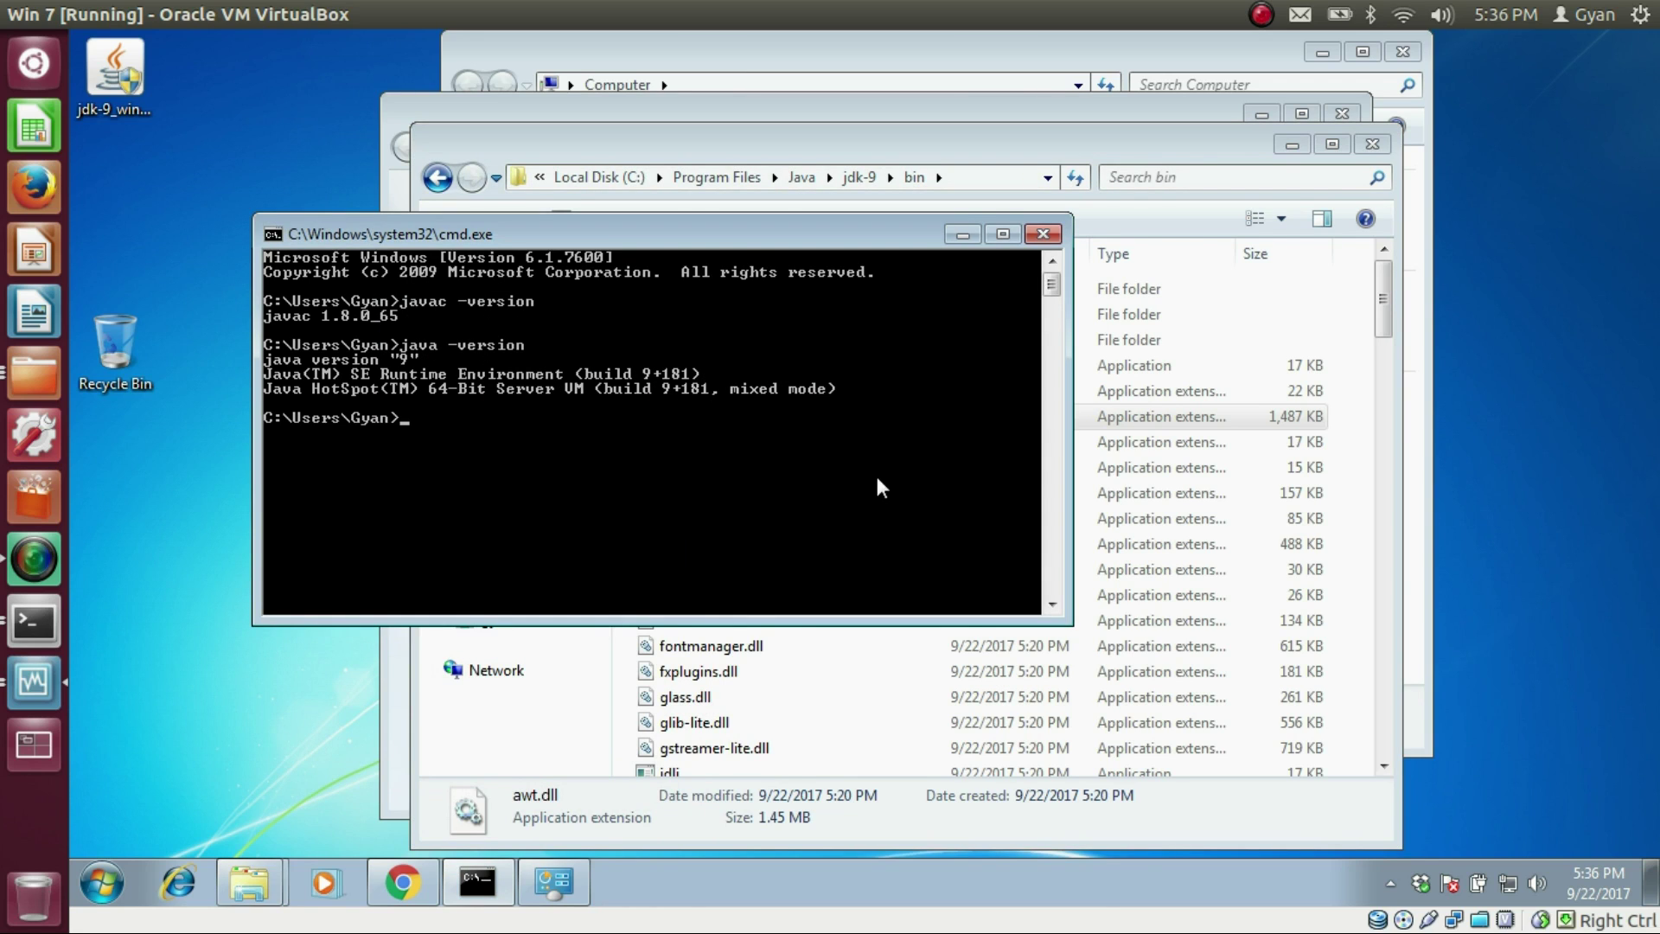
type("javac -version")
key("Return")
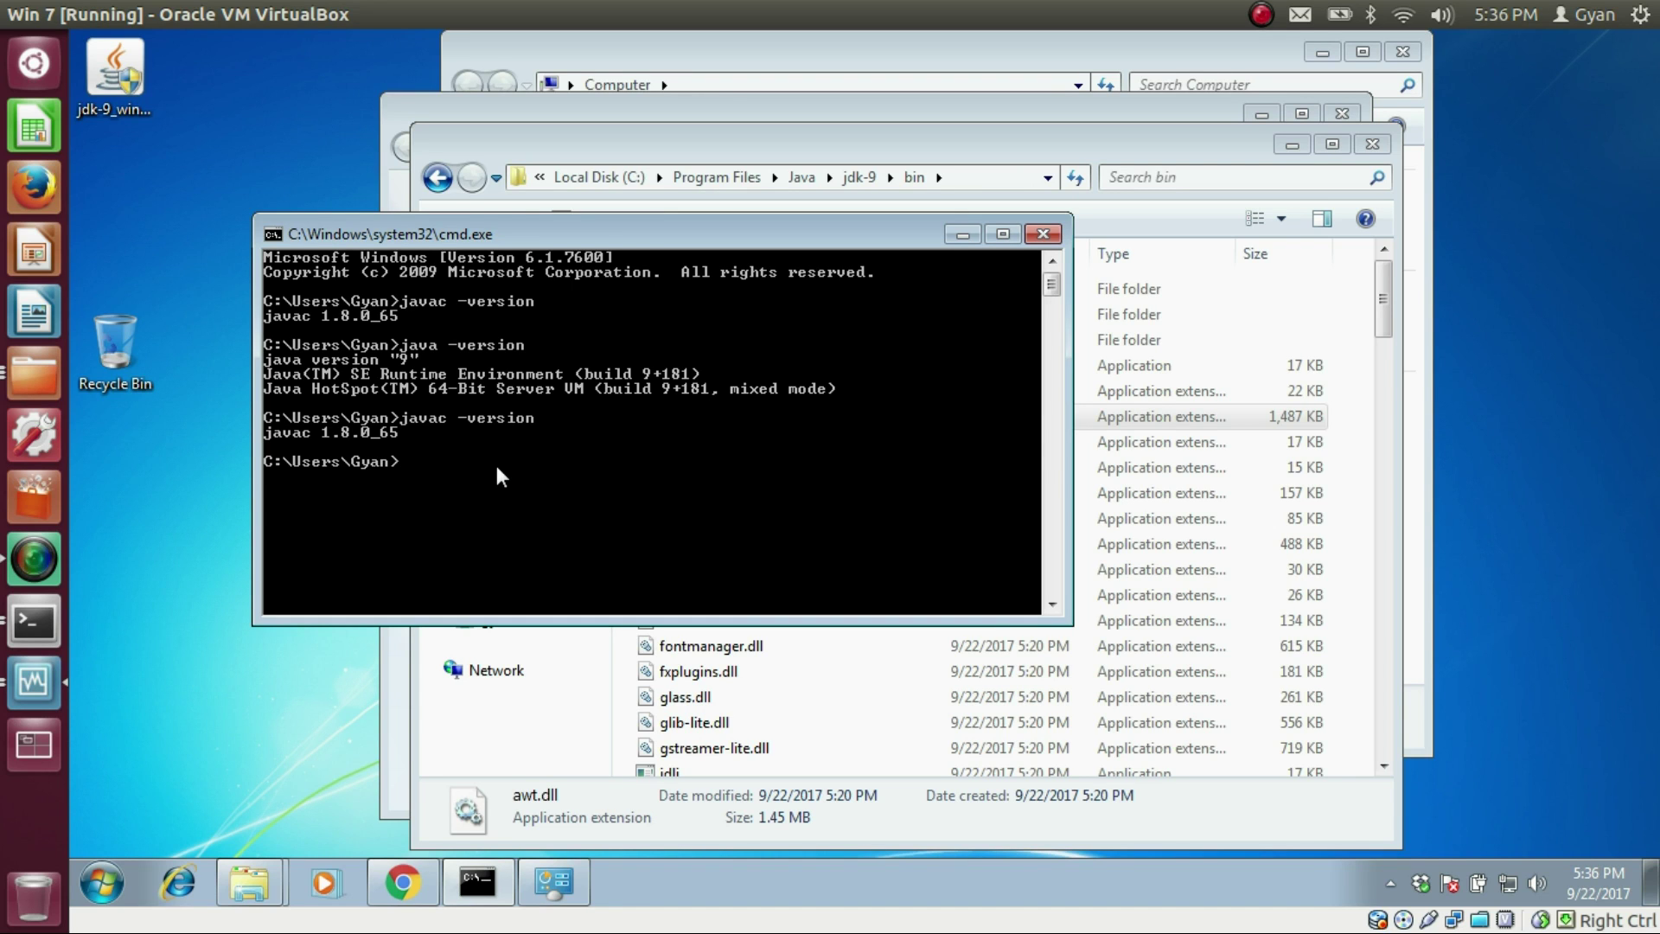
Open a new Command Prompt, confirm javac -version reports javac 9, and maximize the window
left_click(101, 882)
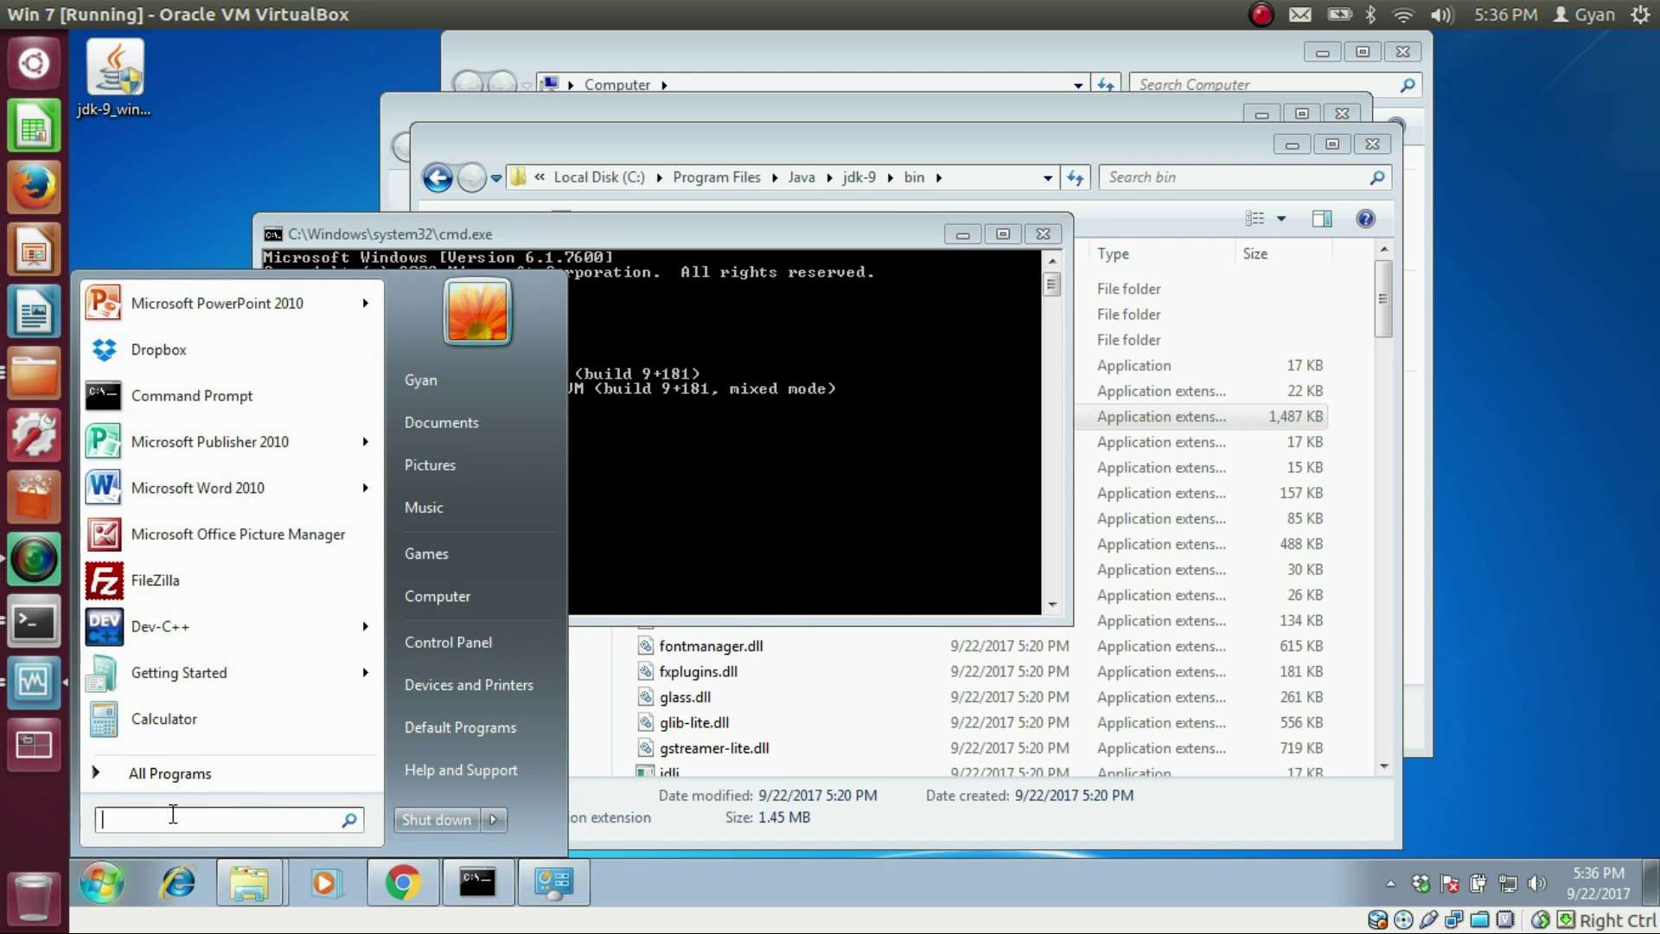
type("cmd")
key("Return")
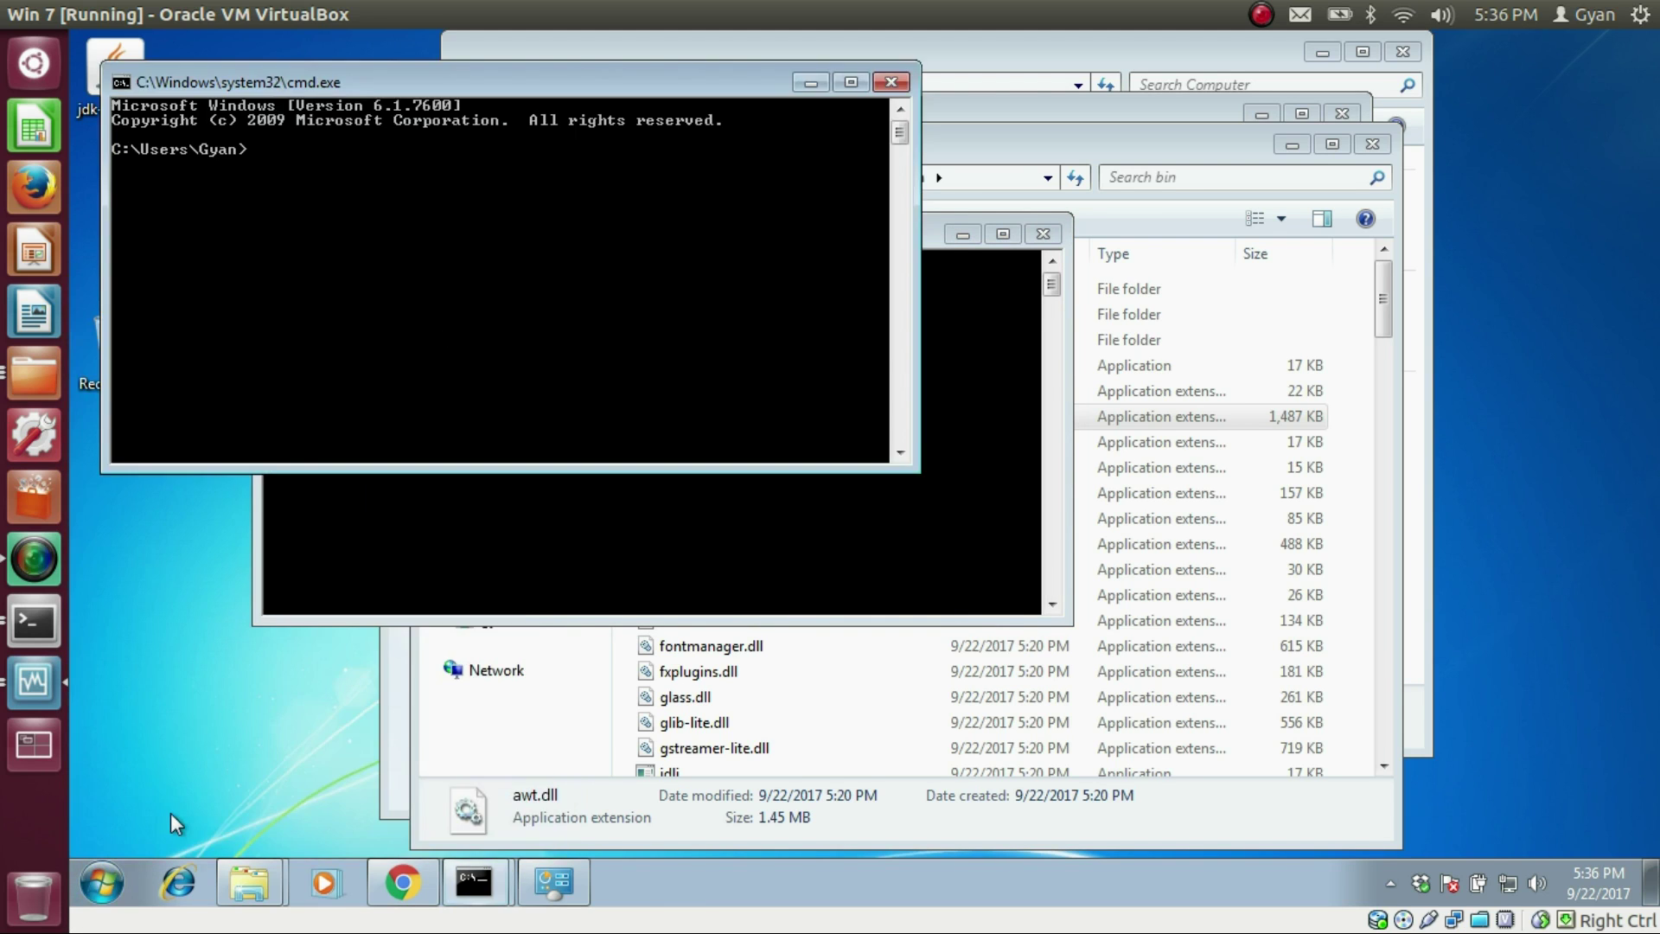
type("j")
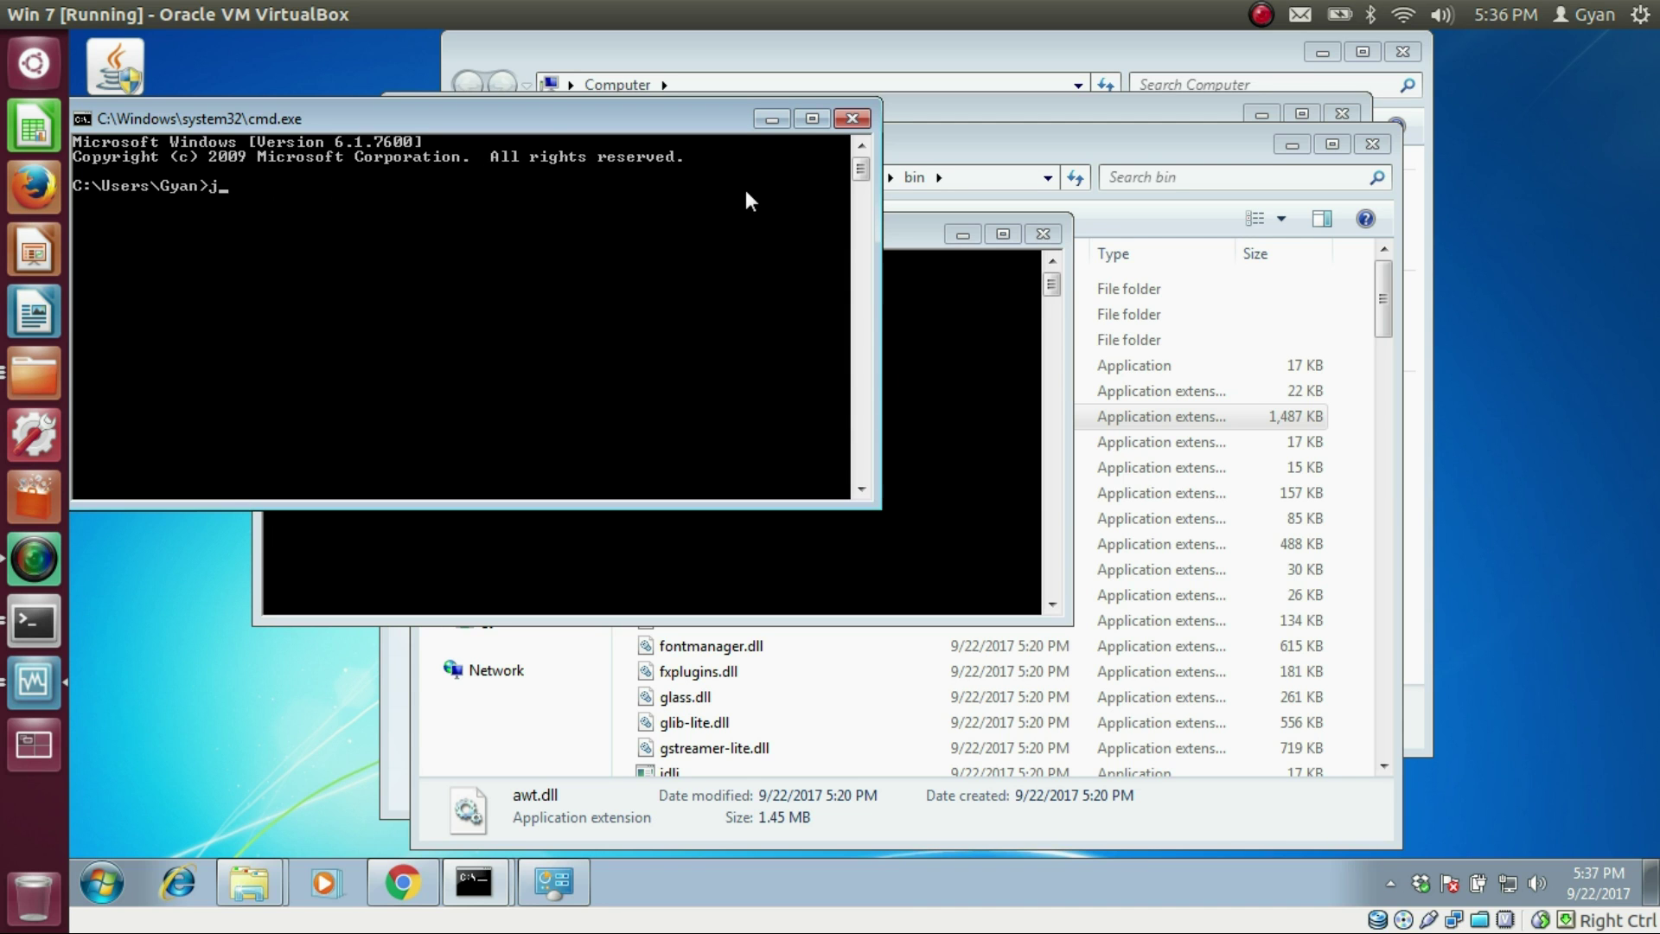
type("avac -version")
key("Return")
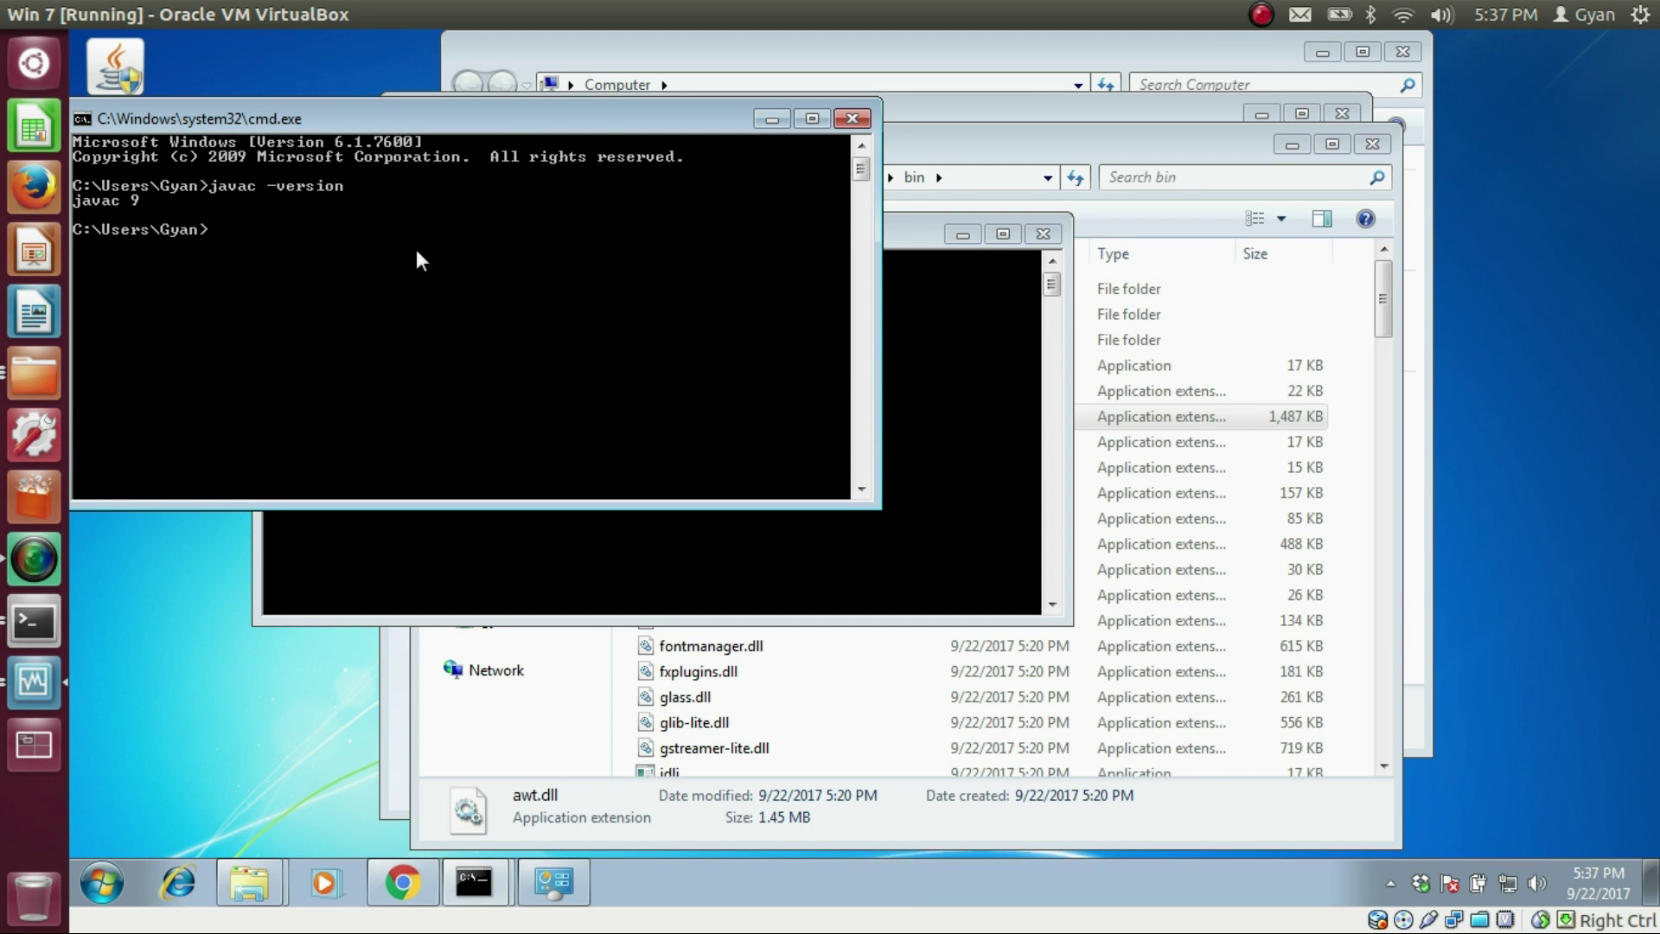
left_click(811, 122)
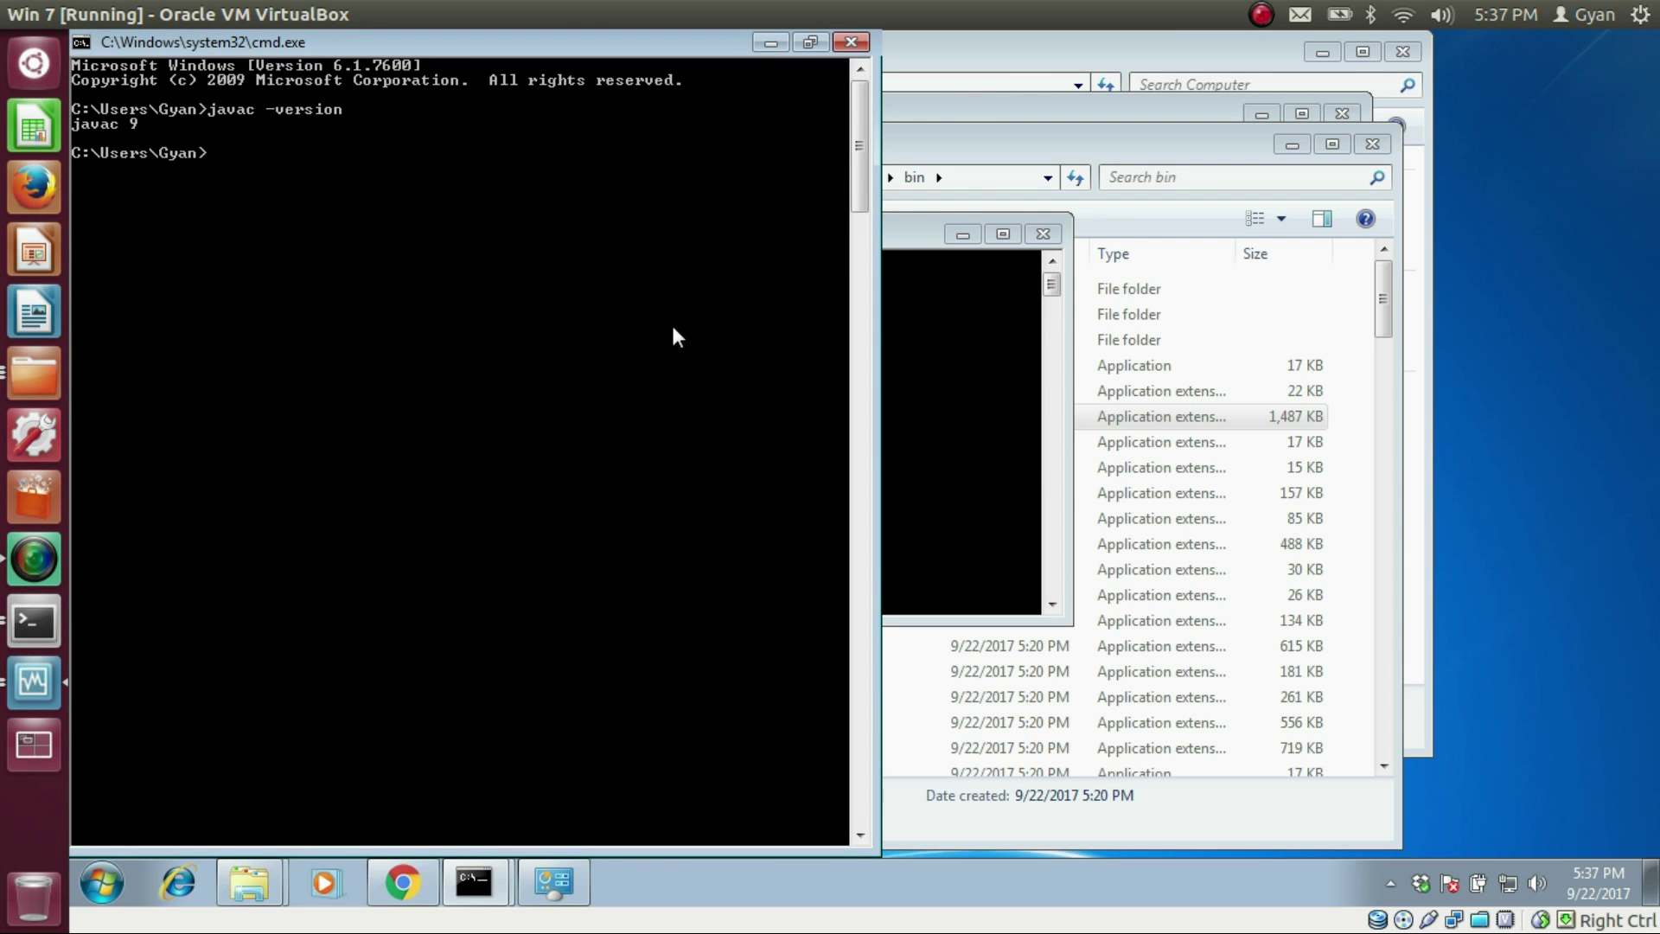
Launch JShell Version 9 with jshell, then exit it with Ctrl+D
type("jshell")
key("Return")
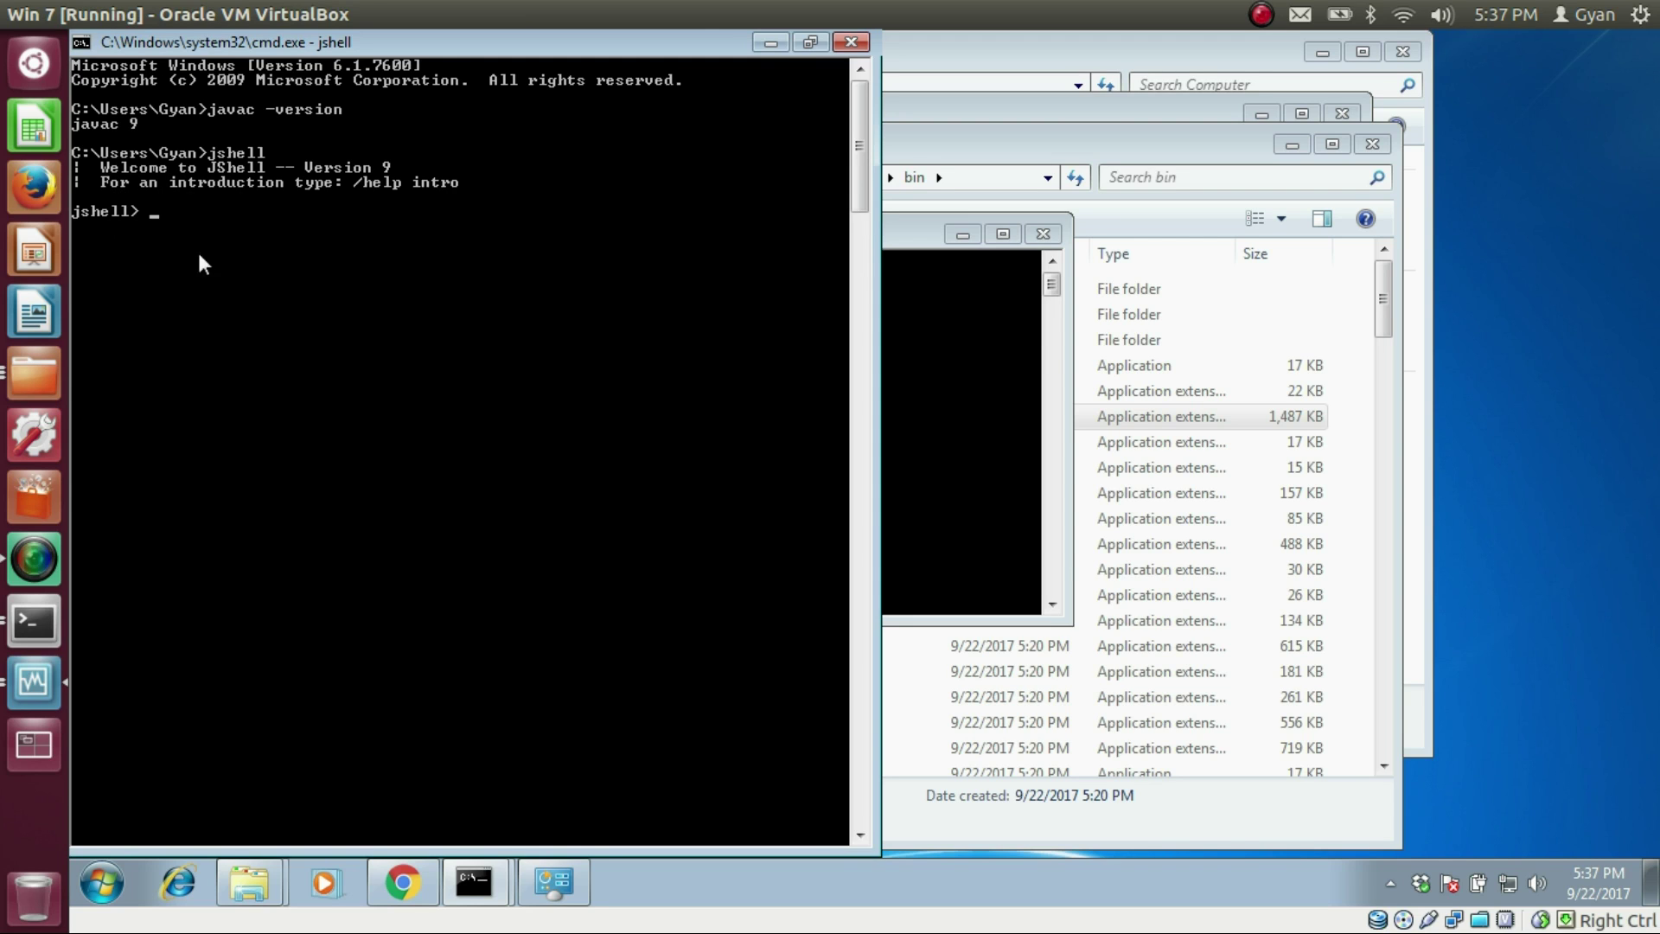
key("Return")
key("ctrl+d")
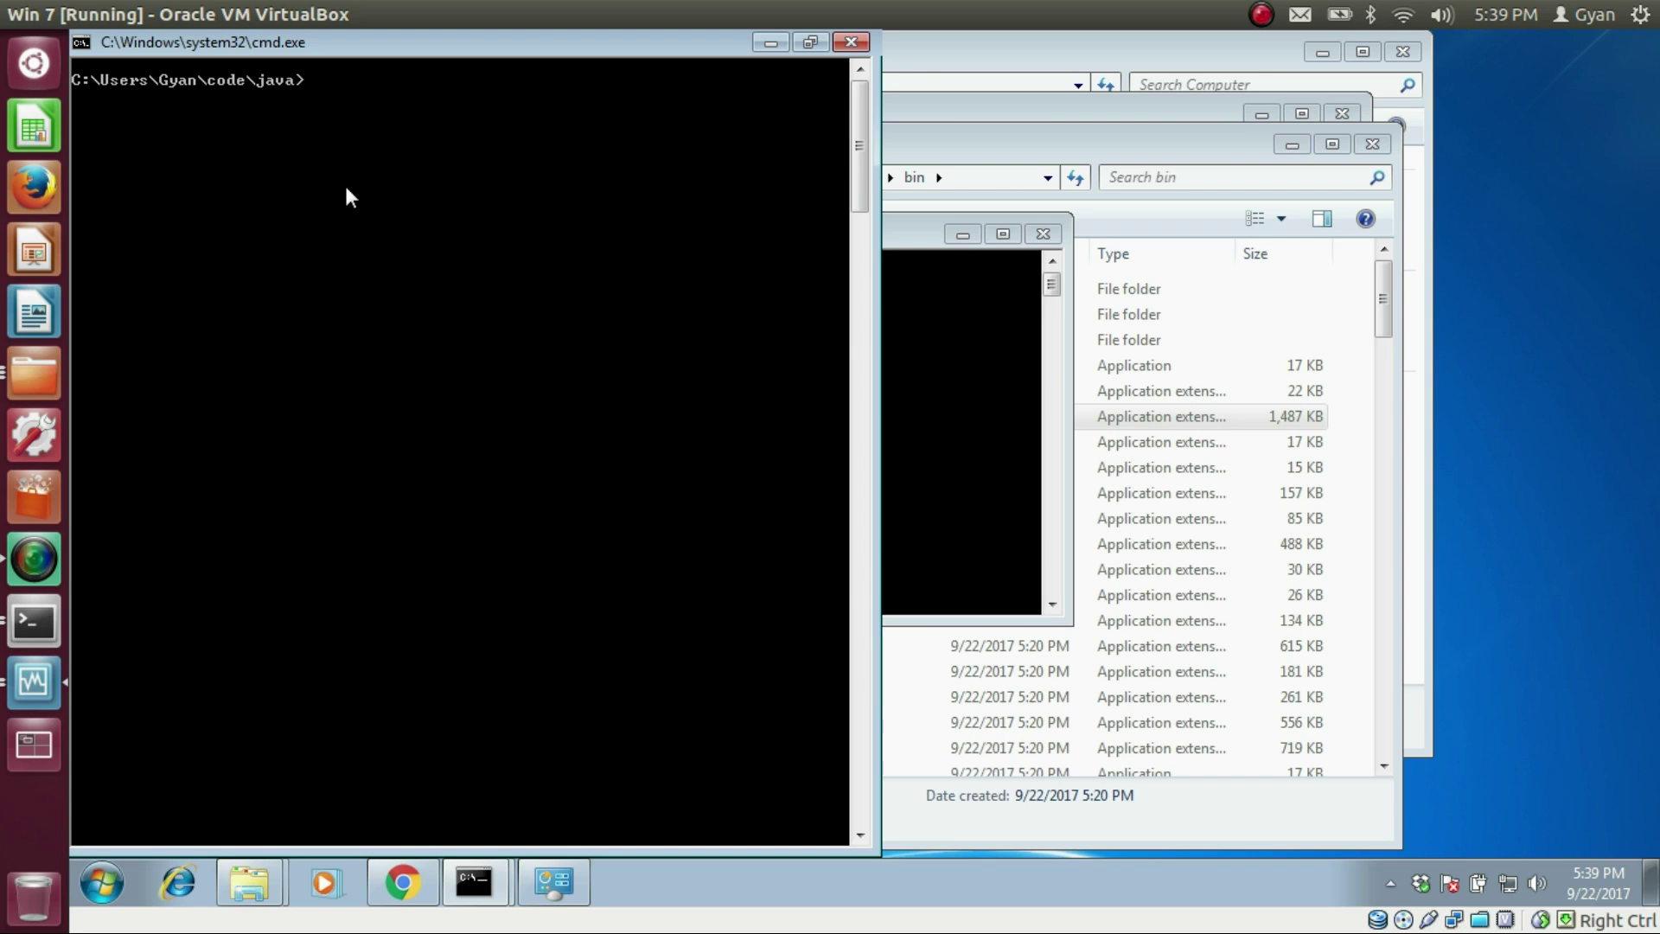
List the code\java folder with dir and open A1.java in Notepad
type("dir")
key("Return")
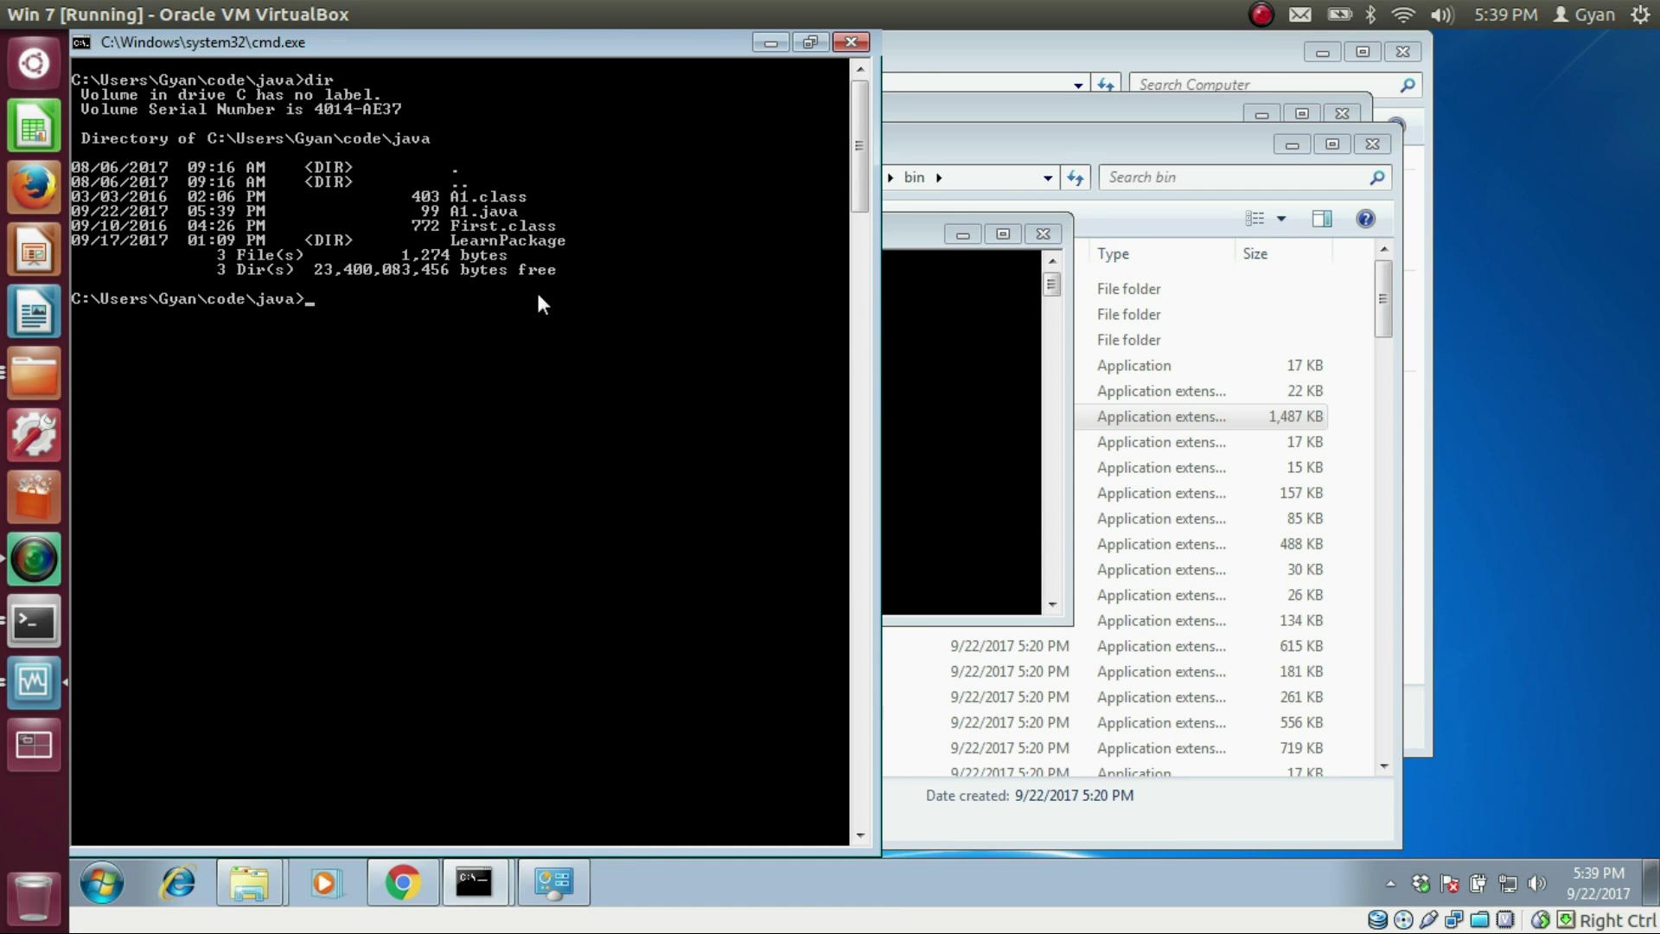
type("notepad A1.java")
key("Return")
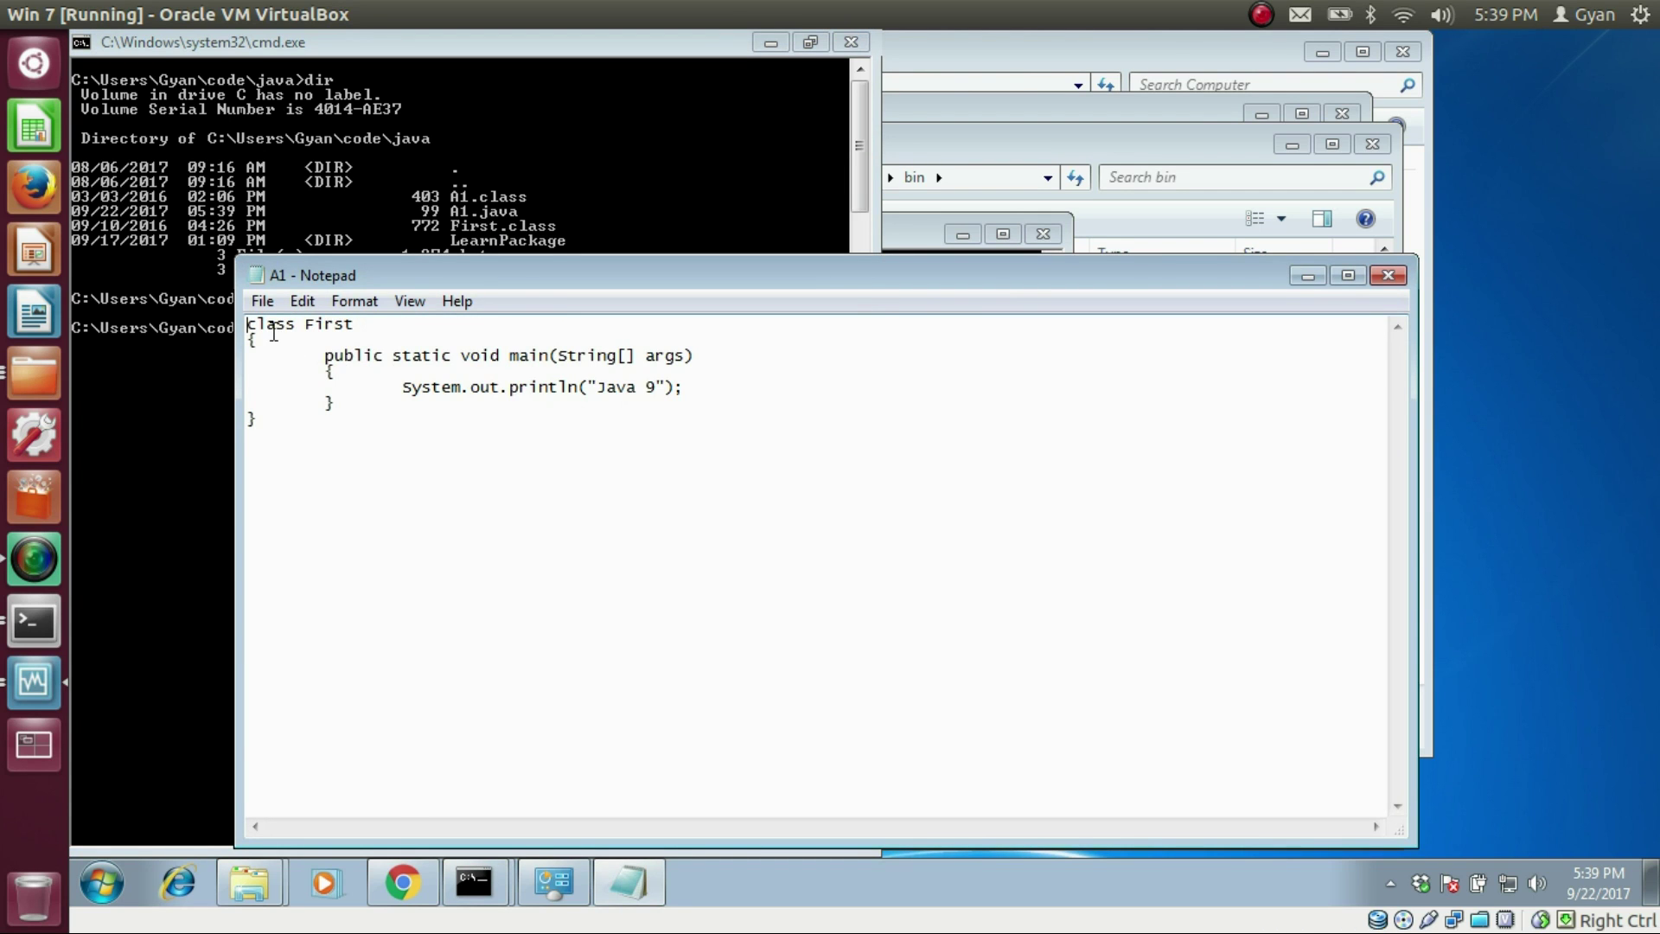
Review the Java 9 println statement in the First class, then close Notepad
left_click_drag(400, 387, 768, 404)
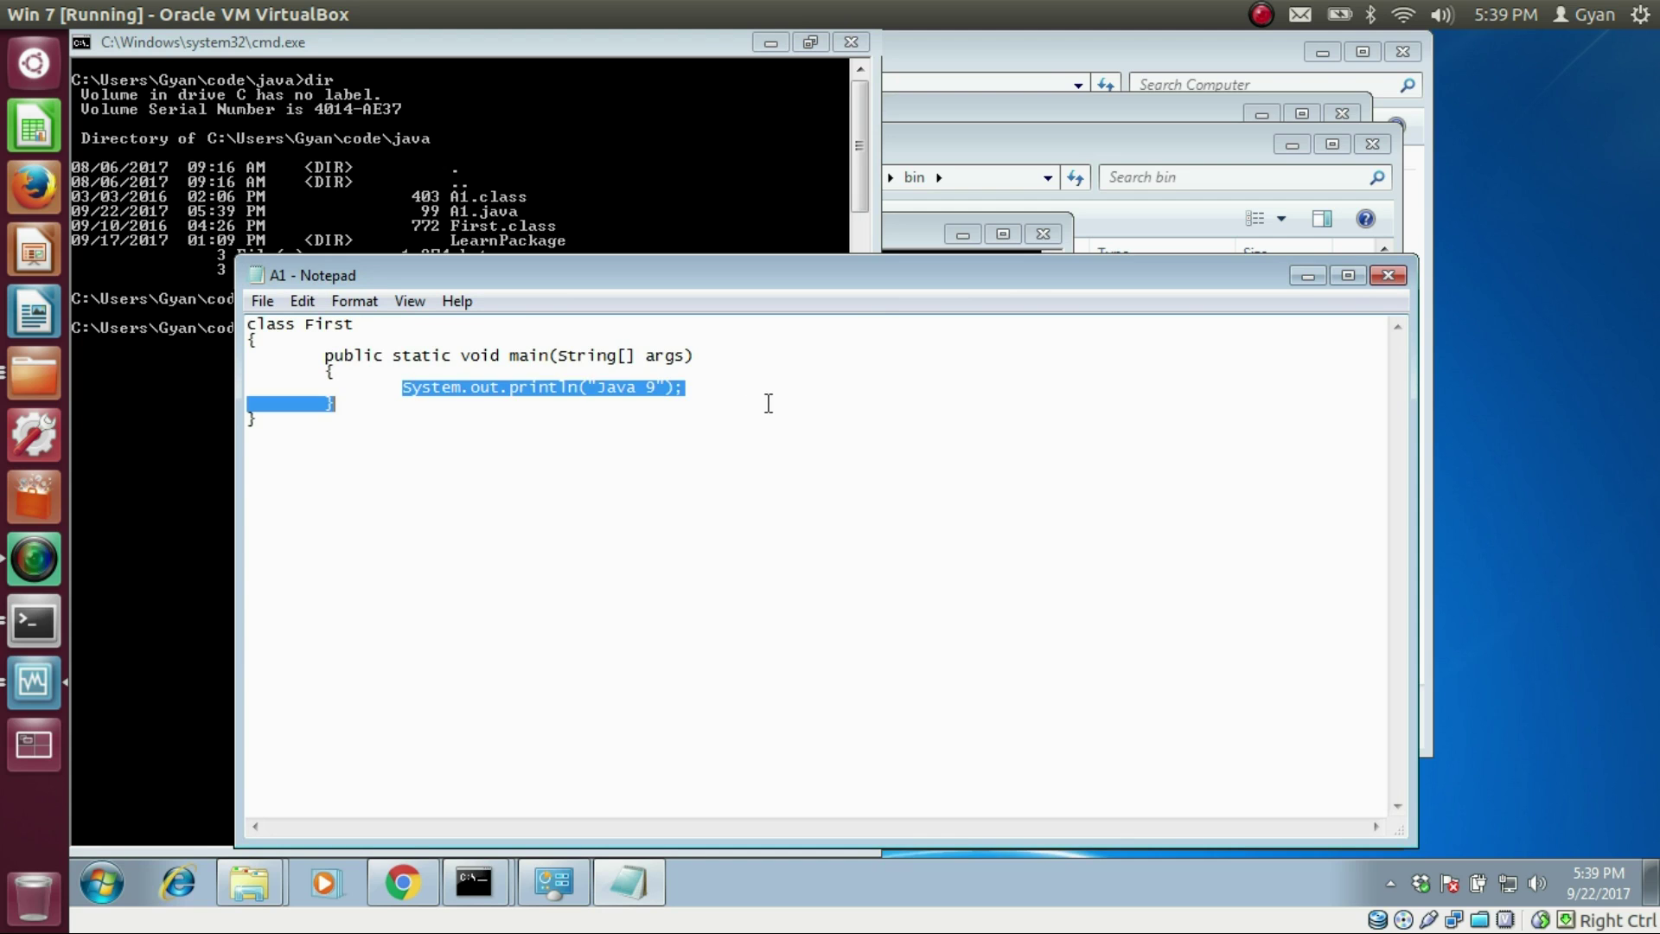
left_click(769, 404)
left_click(529, 386, "shift")
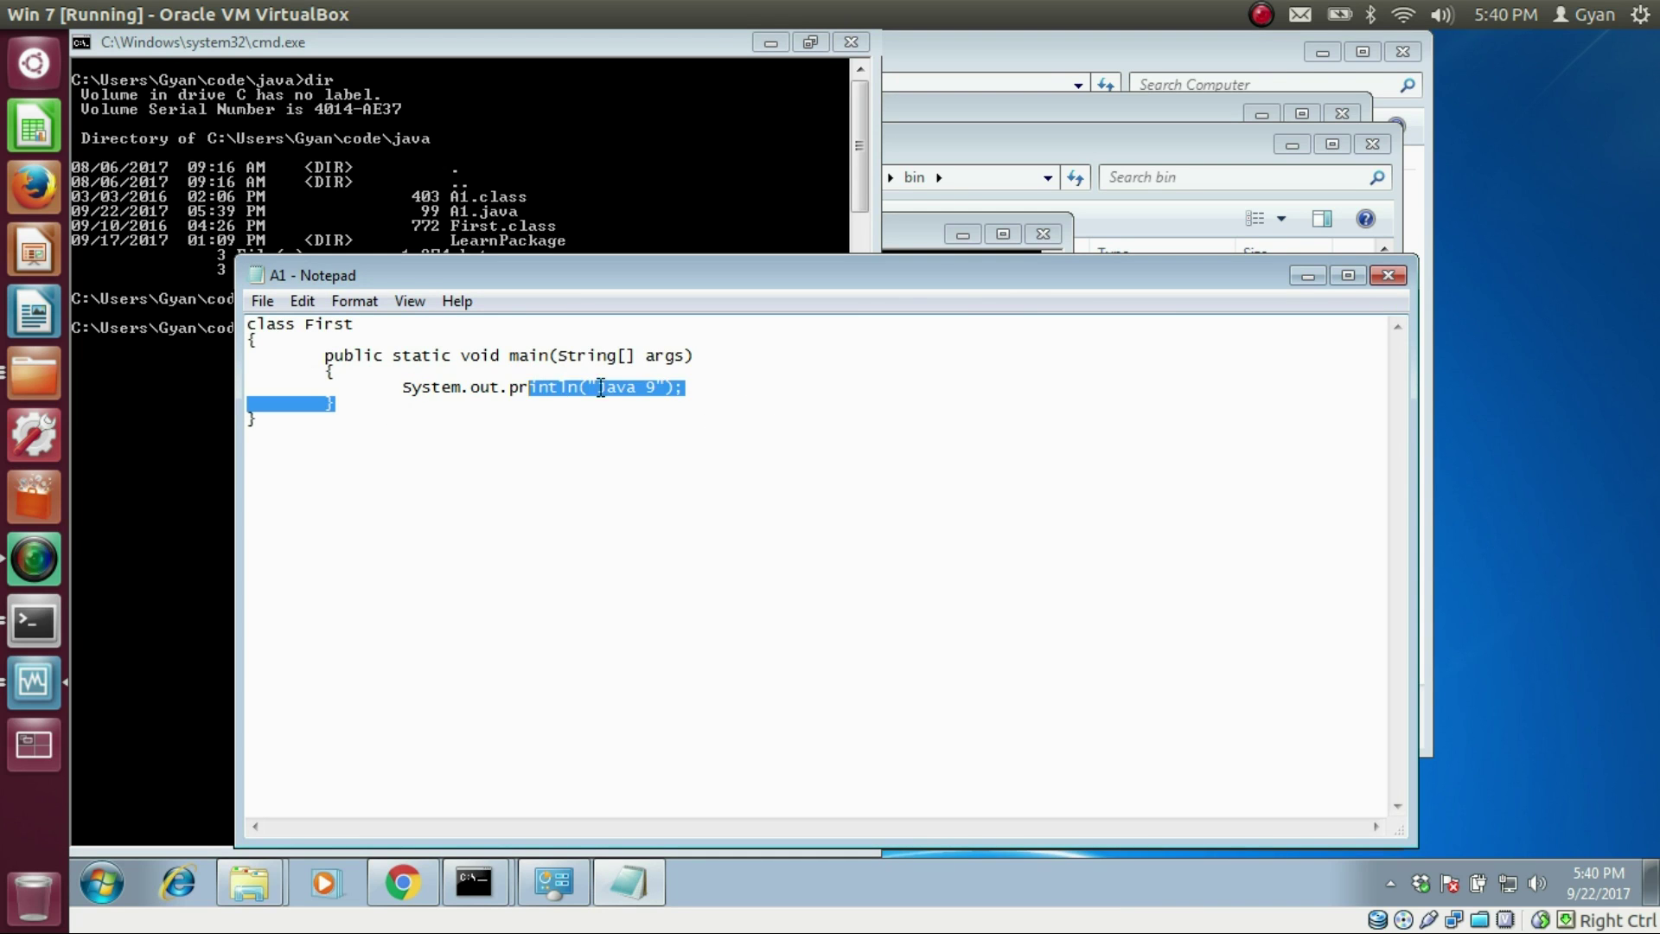
left_click(650, 389, "shift")
left_click(672, 423)
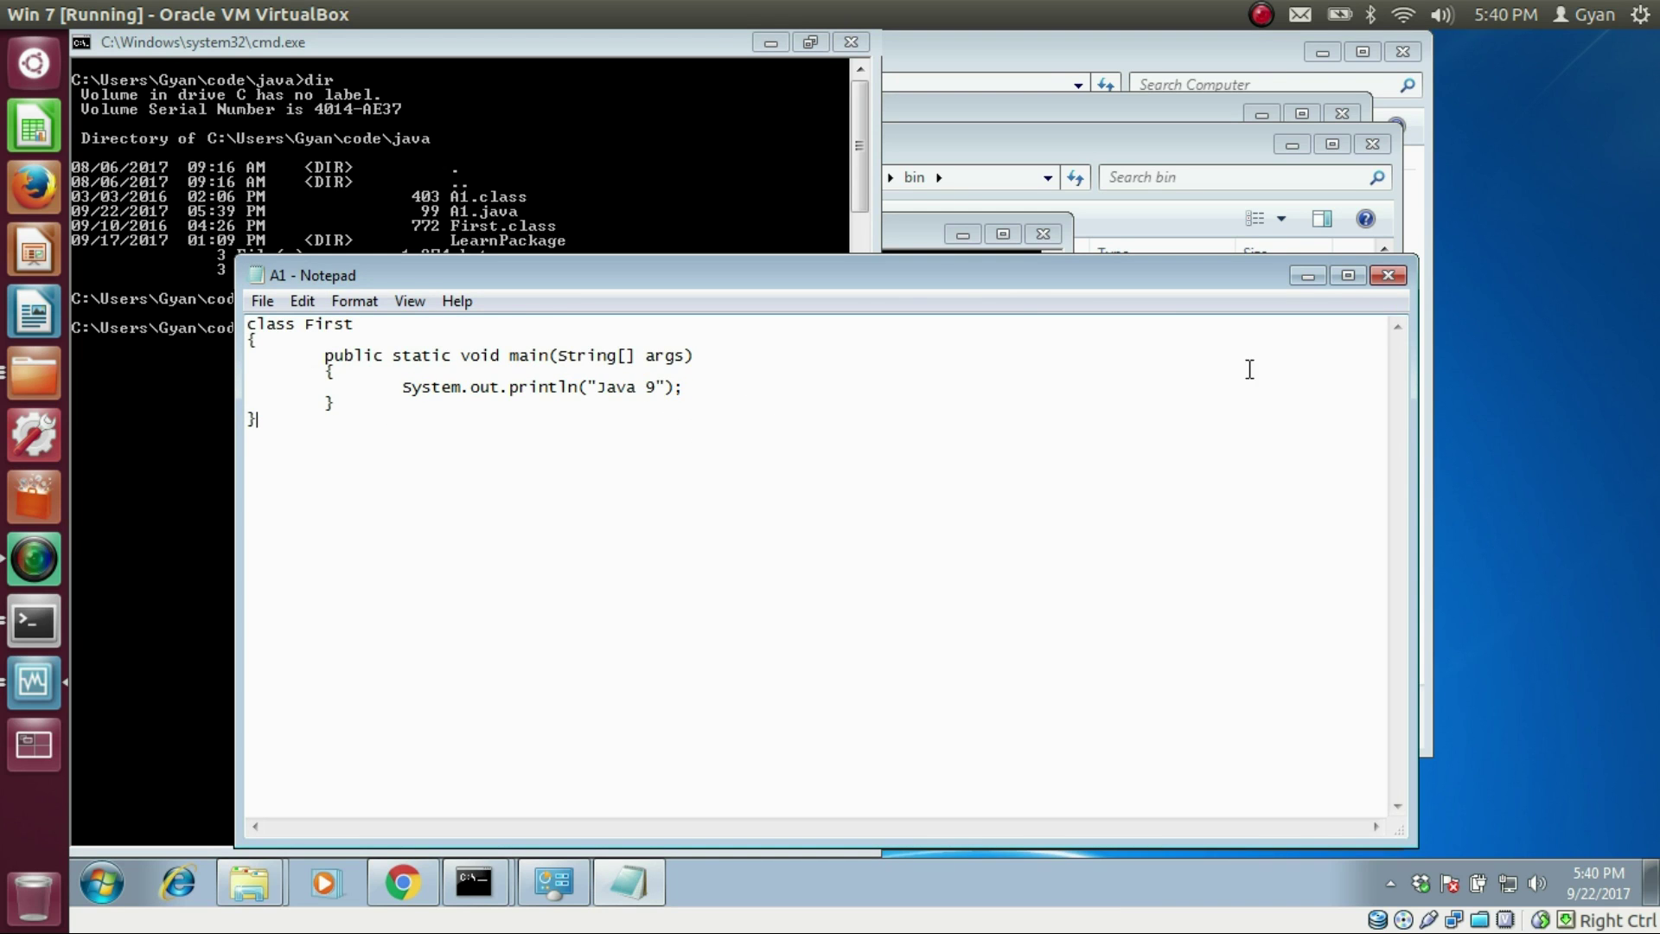
left_click(1389, 276)
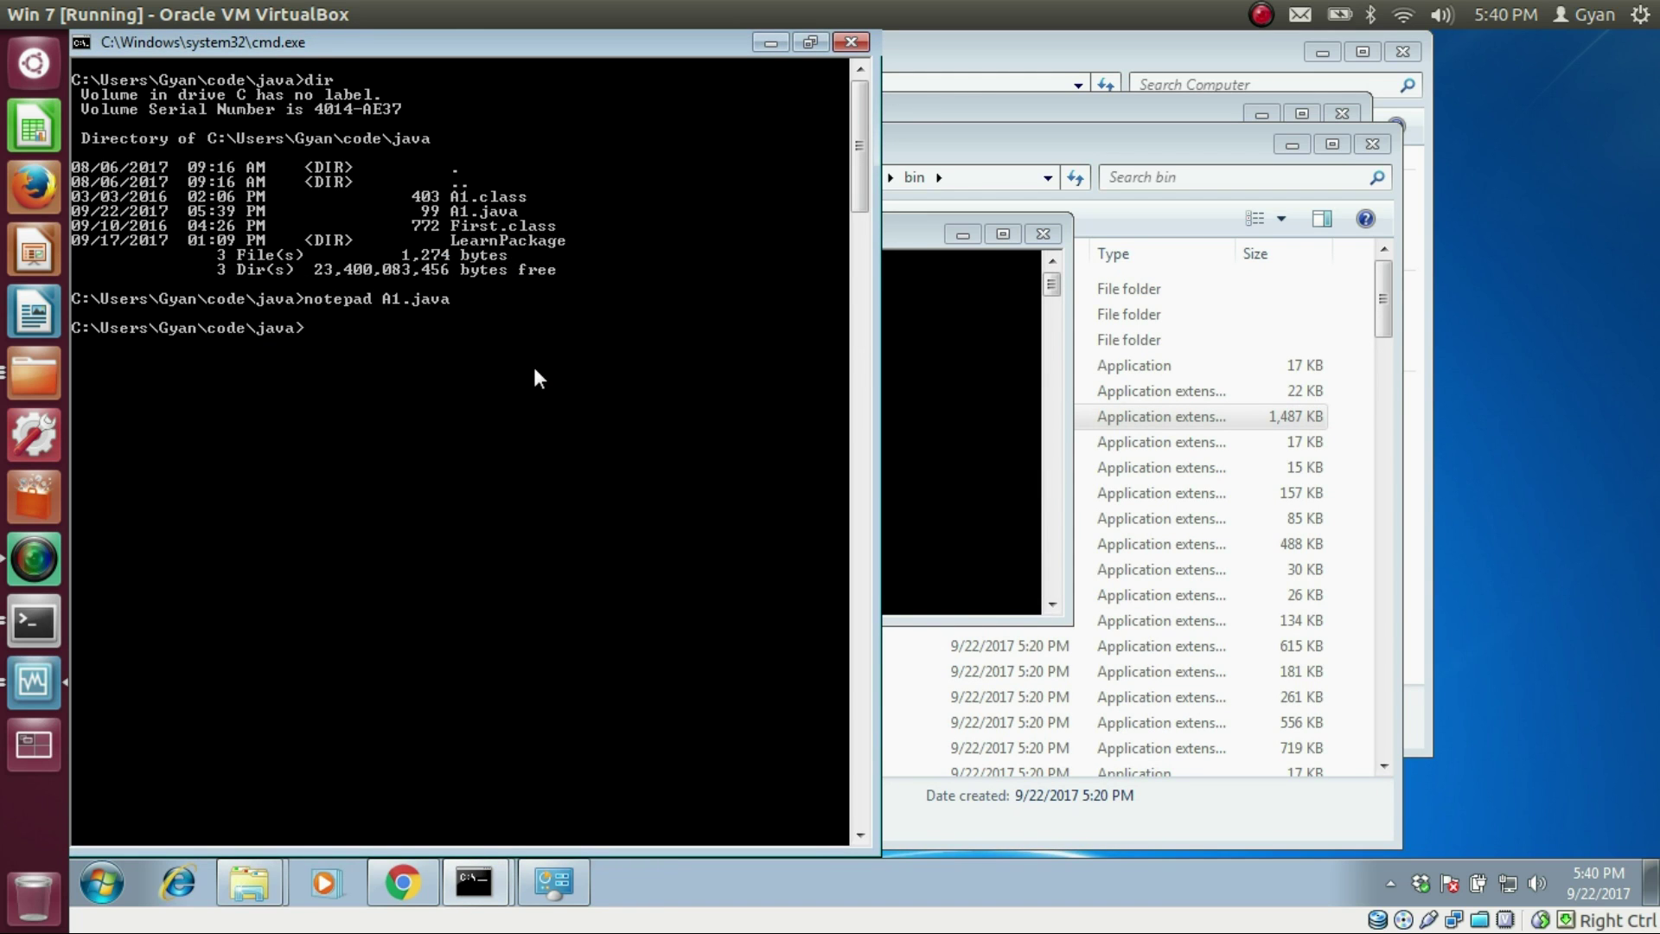
Compile A1.java with javac
type("javac A1")
type(".java")
key("Return")
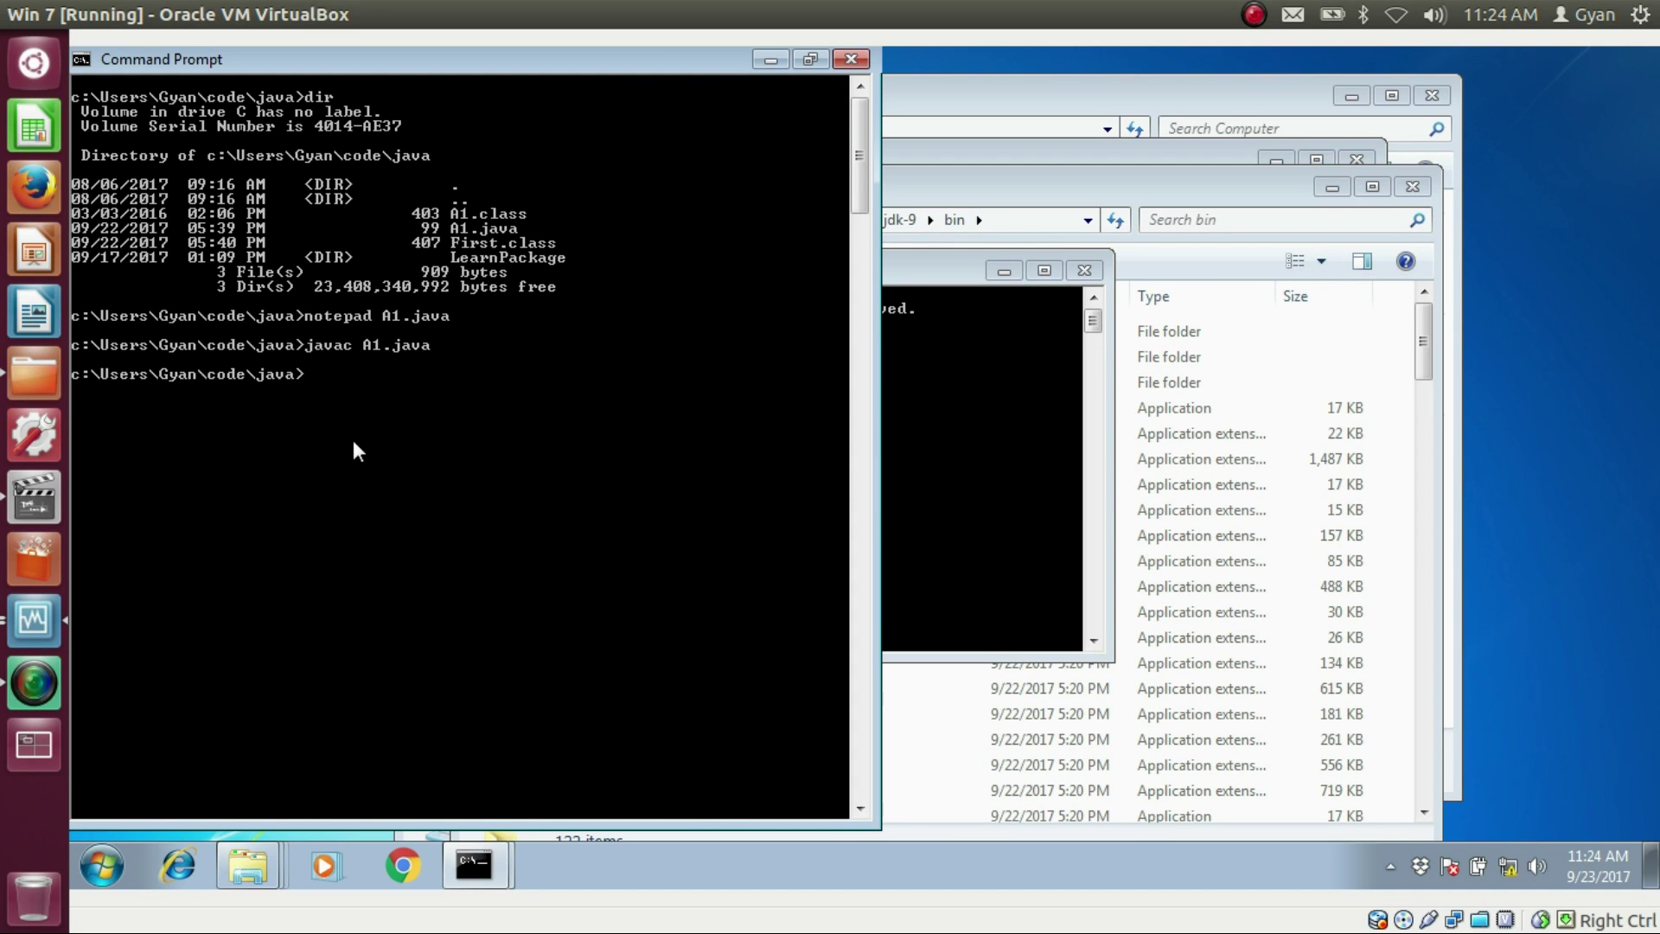
Run java First to print "Java 9"
type("java First")
key("Return")
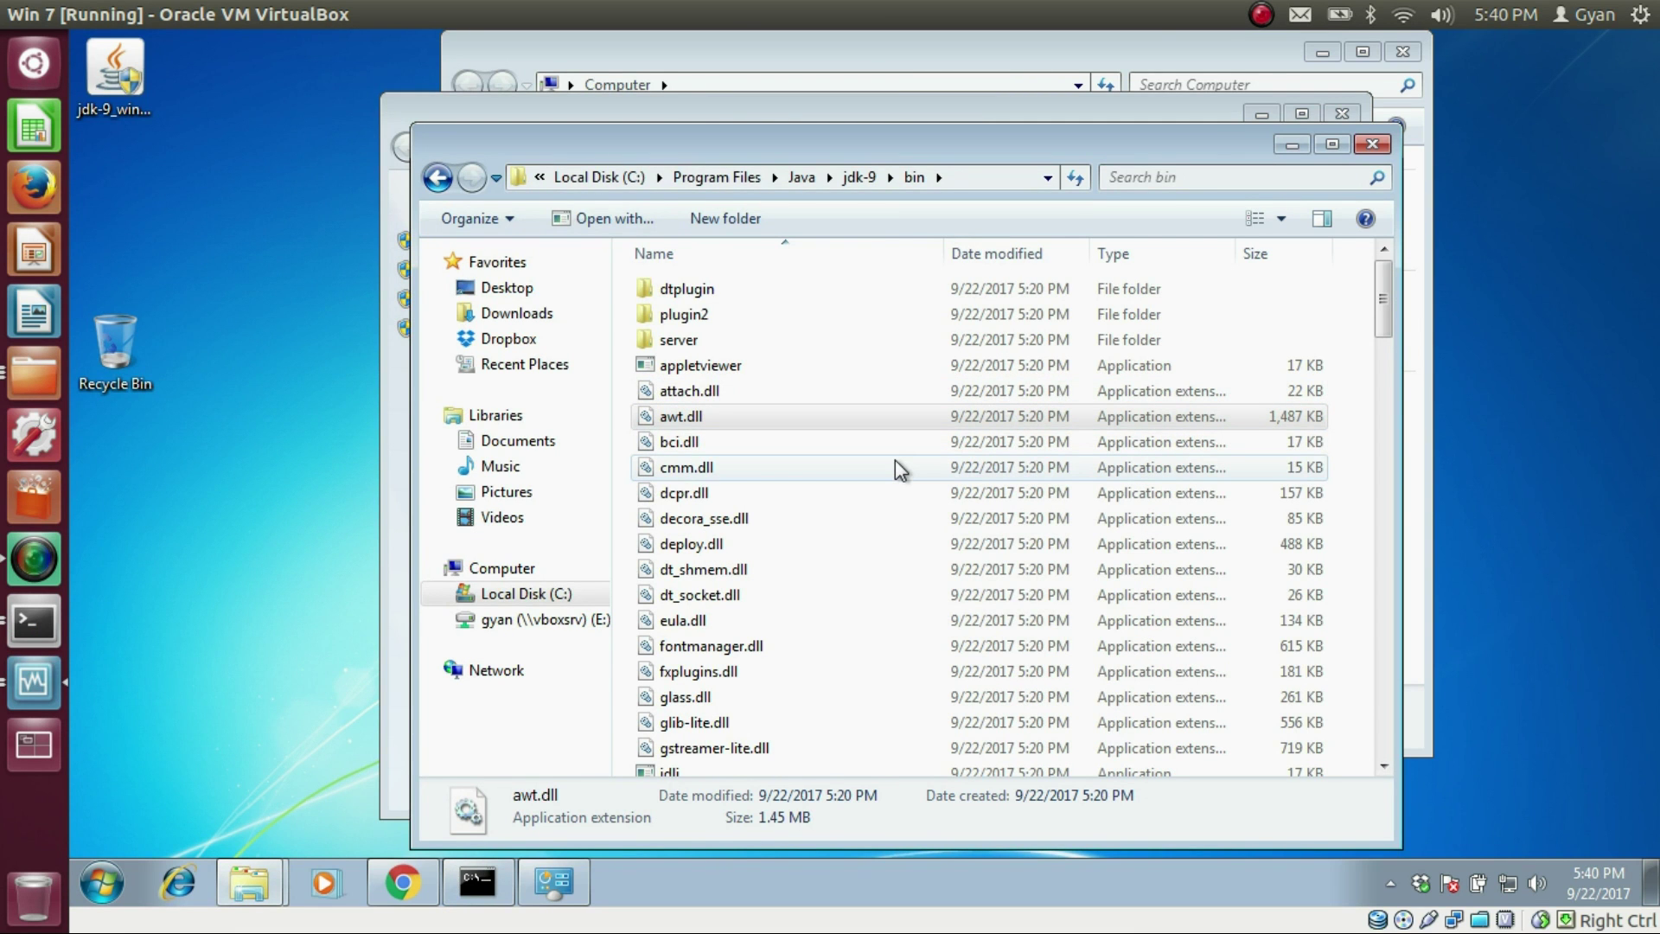
Go up to jdk-9, open jmods, select the 19 .jmod files, then close the window
key("BackSpace")
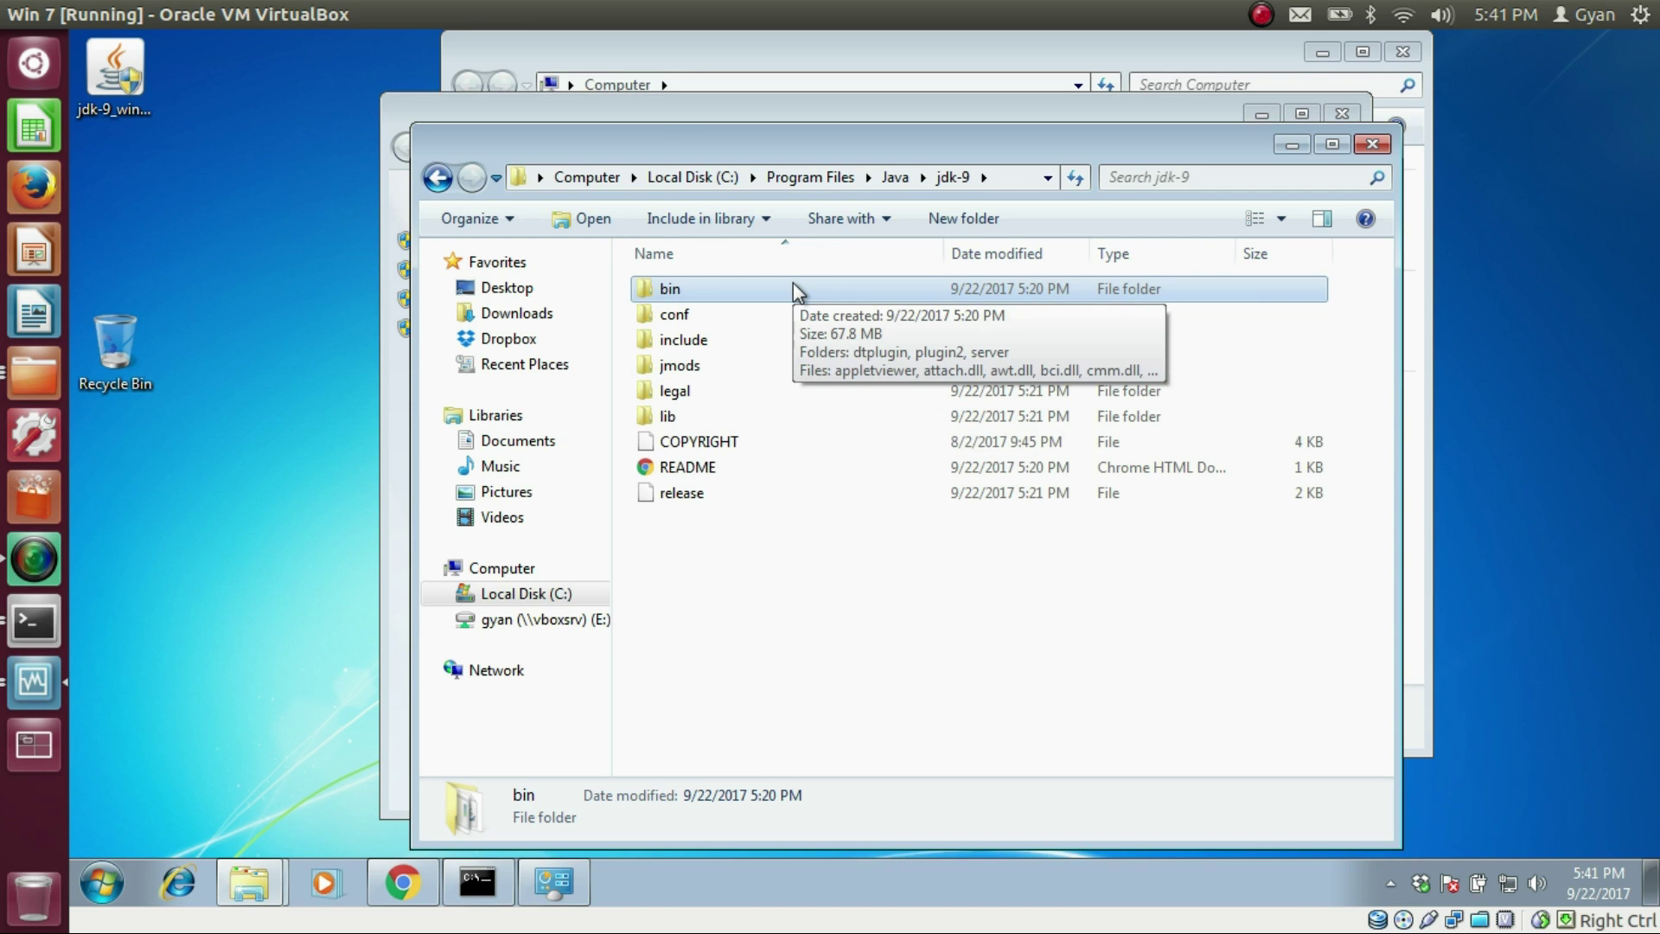
double_click(721, 367)
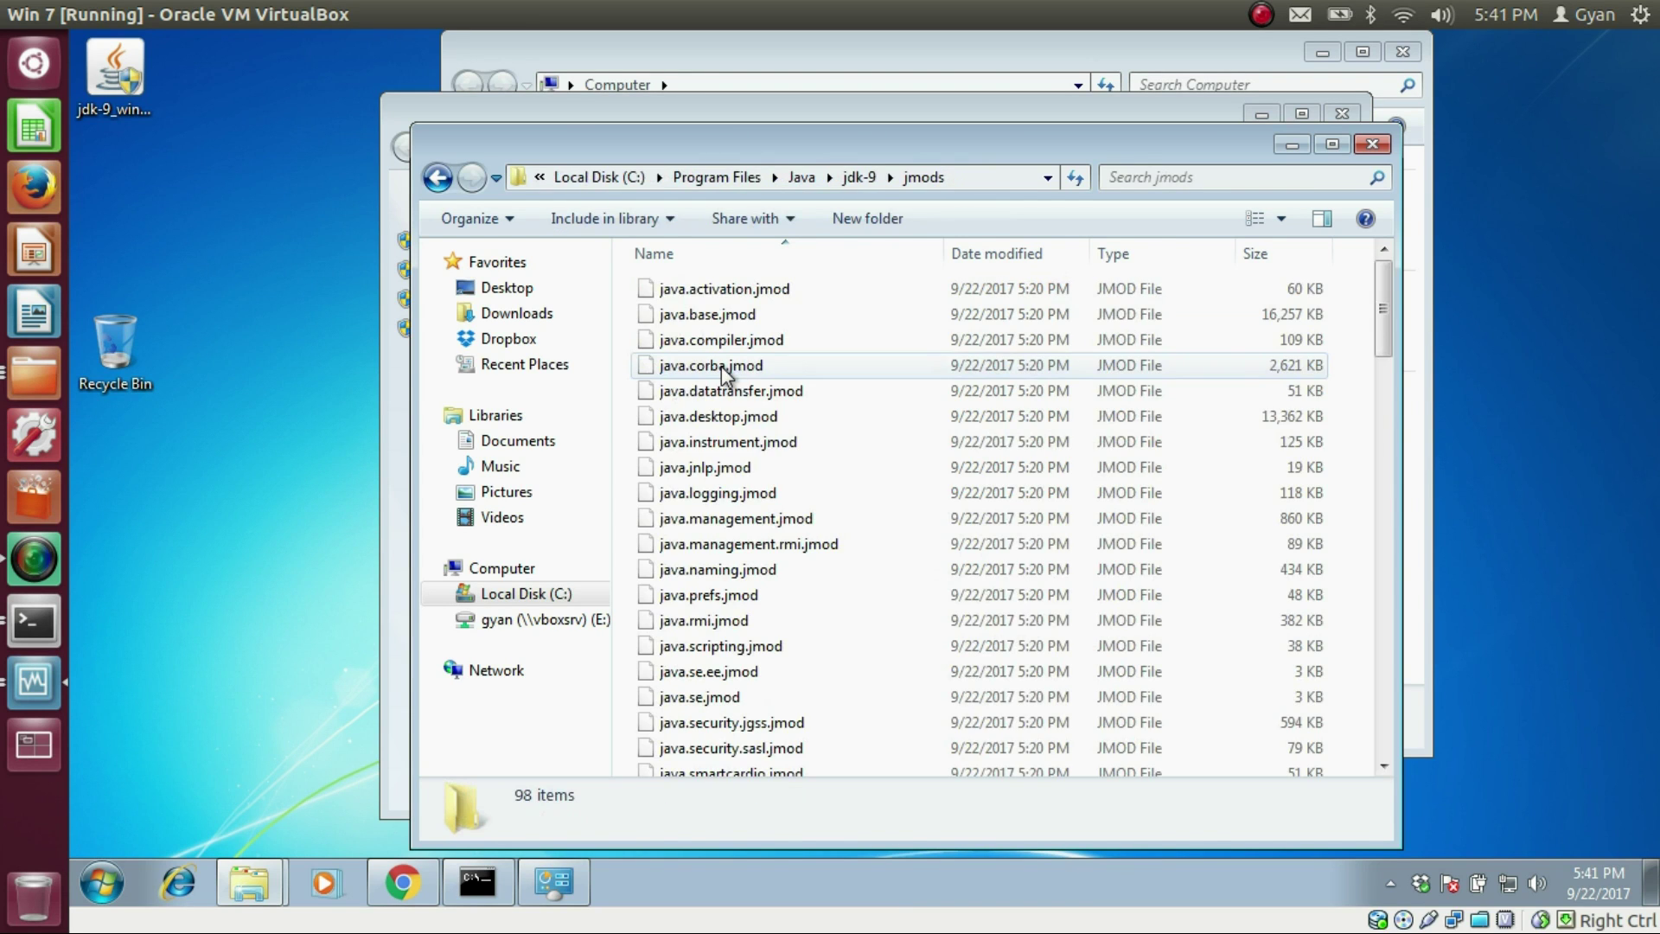
left_click_drag(628, 282, 1079, 752)
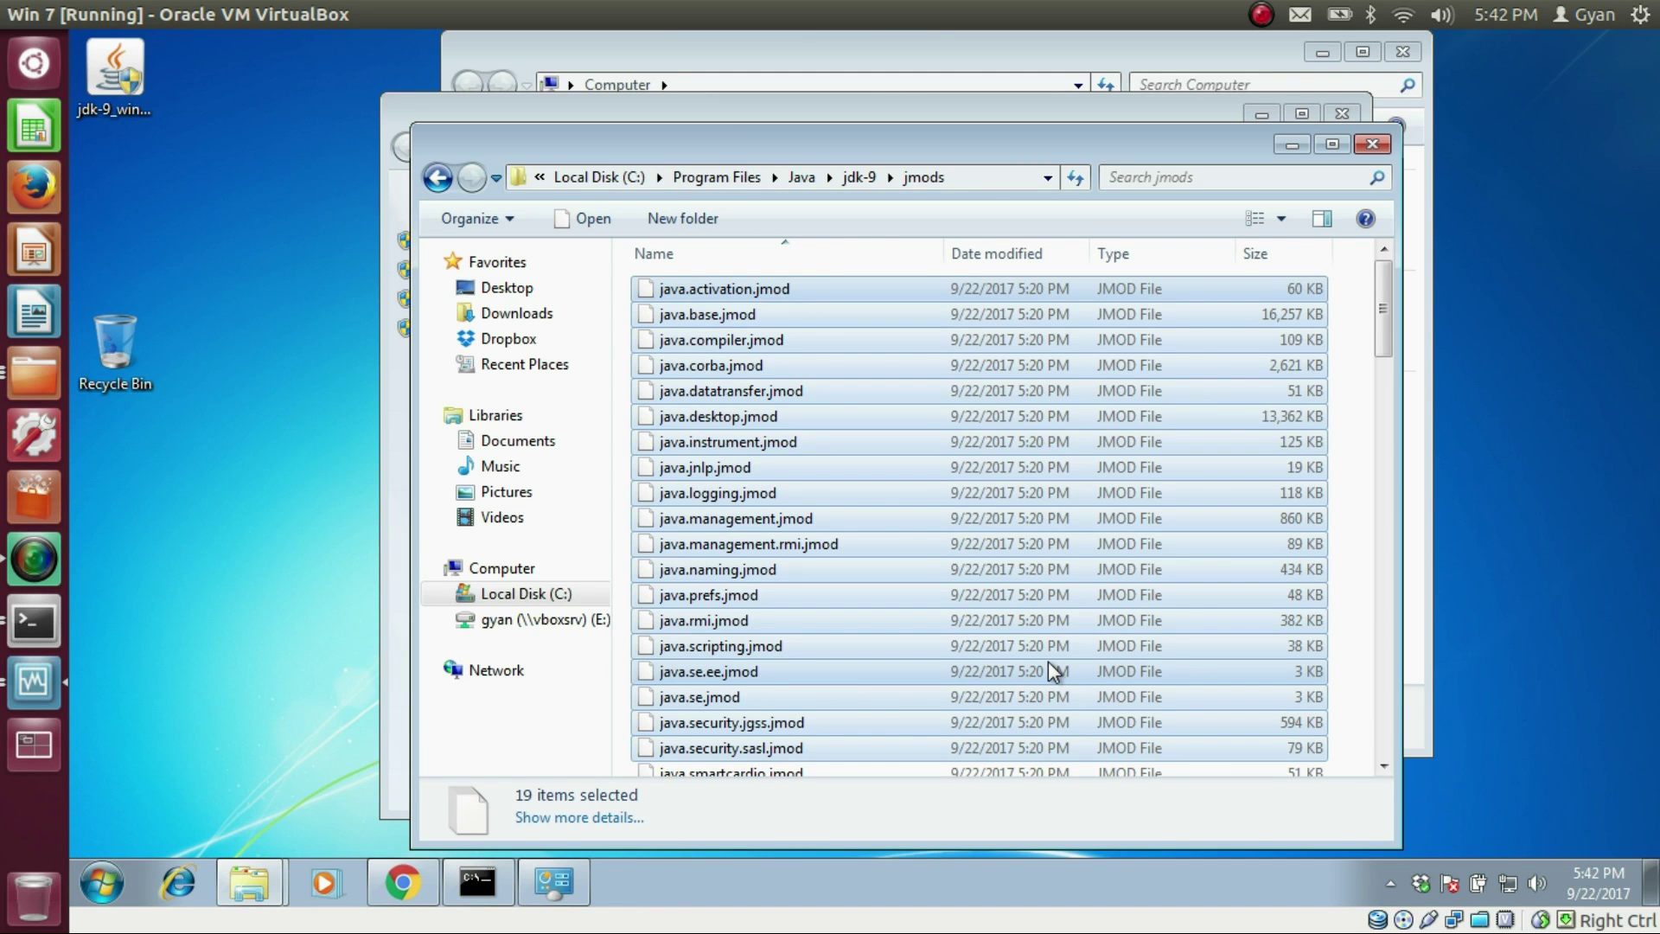
key("alt+F4")
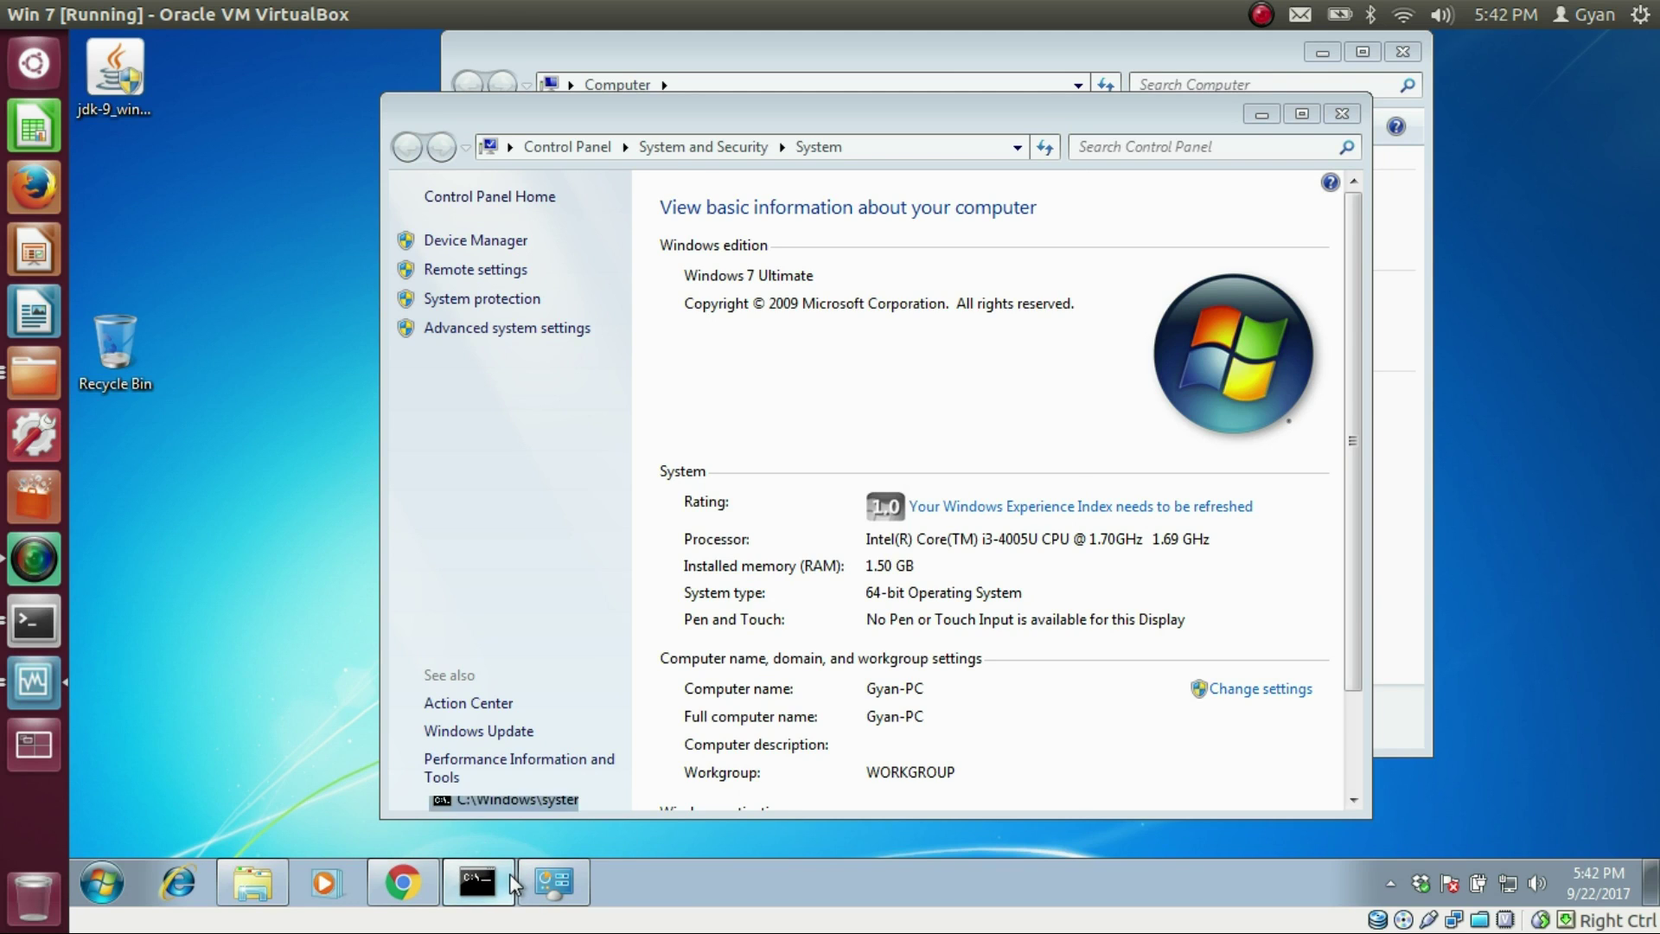